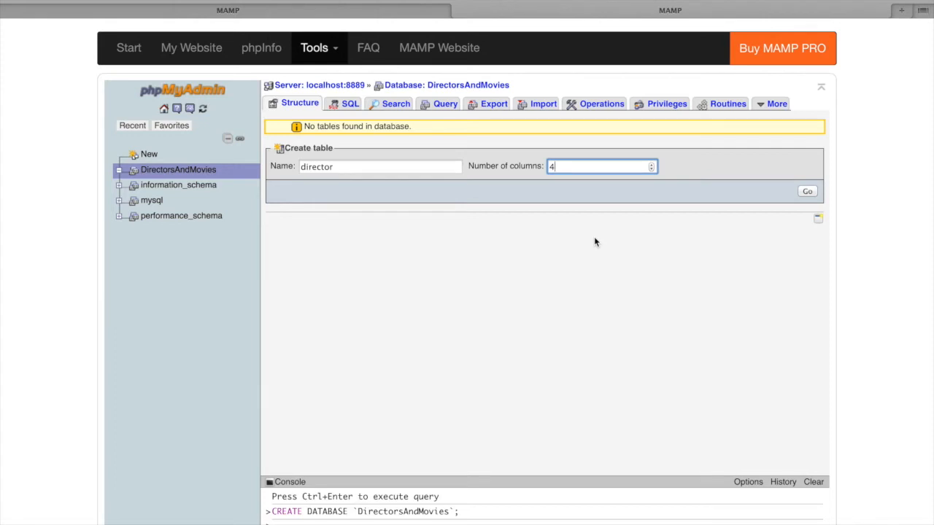
Step: Start the four-column director table and define its first column as director_ID, type INT, length 11
{"action": "left_click", "coordinate": [808, 192]}
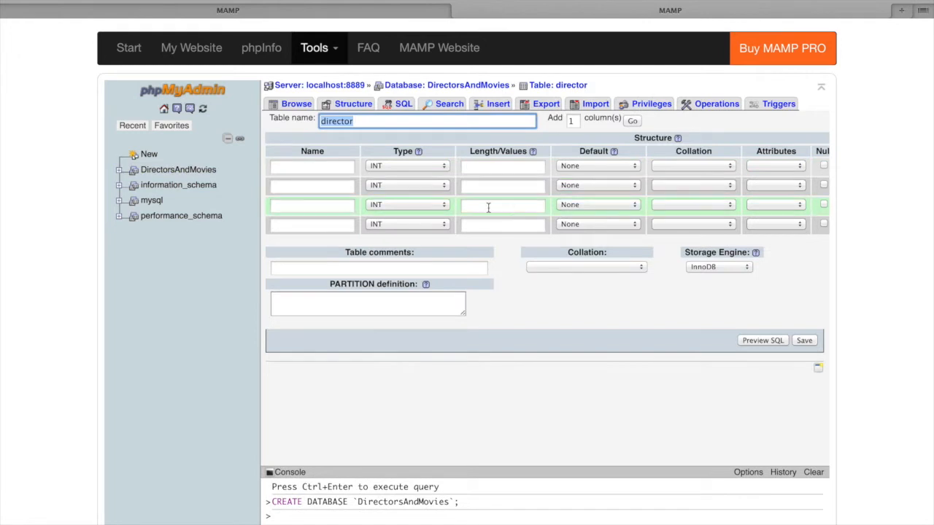
{"action": "left_click", "coordinate": [317, 167]}
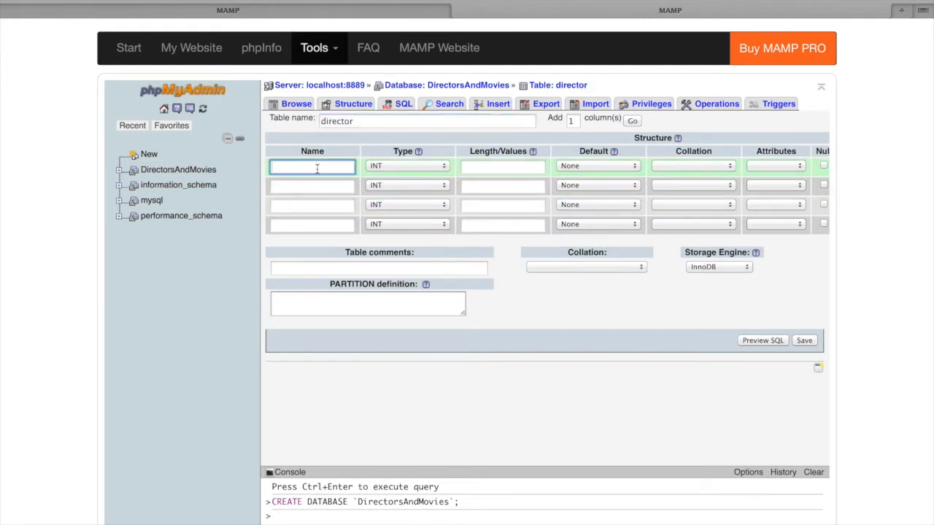
{"action": "type", "text": "director_ID"}
{"action": "left_click", "coordinate": [487, 168]}
{"action": "type", "text": "11"}
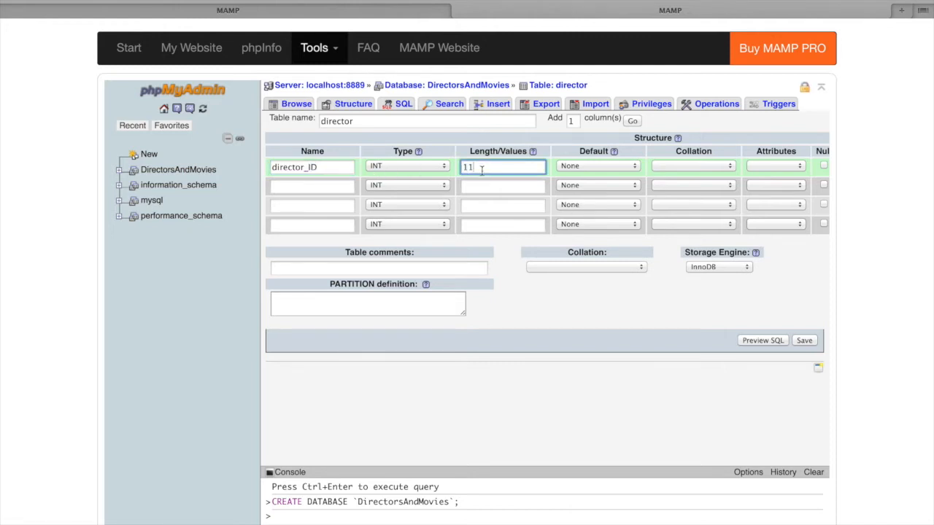
Step: Define the second column as director_Name with type VARCHAR and length 50
{"action": "left_click", "coordinate": [334, 186]}
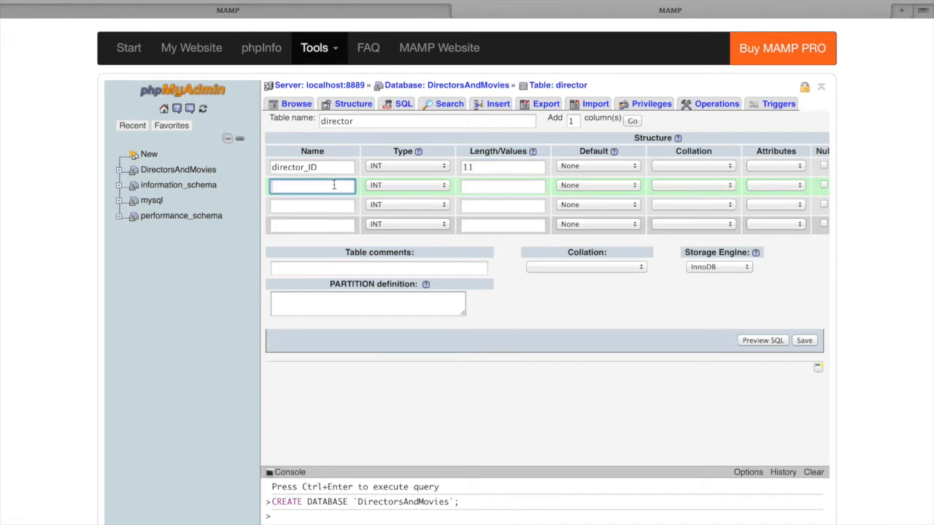
{"action": "type", "text": "director_Name"}
{"action": "left_click", "coordinate": [338, 204]}
{"action": "left_click", "coordinate": [407, 185]}
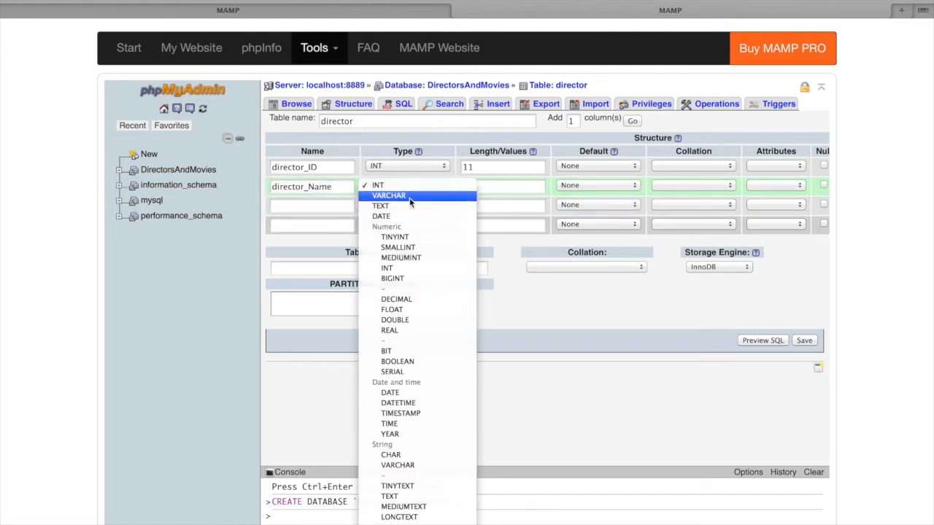
{"action": "left_click", "coordinate": [410, 196]}
{"action": "left_click", "coordinate": [478, 187]}
{"action": "type", "text": "50"}
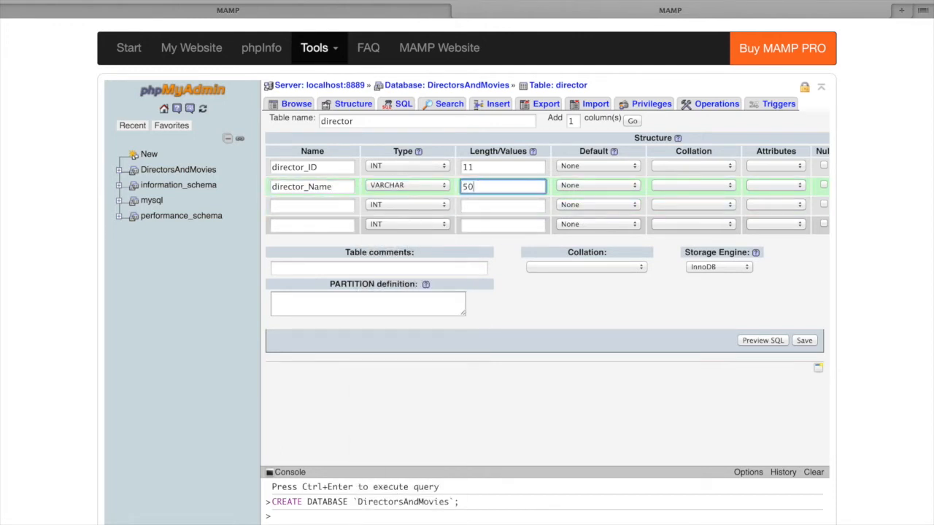
Step: Define the third column as director_YOB, keeping type INT, with length 4
{"action": "left_click", "coordinate": [340, 209]}
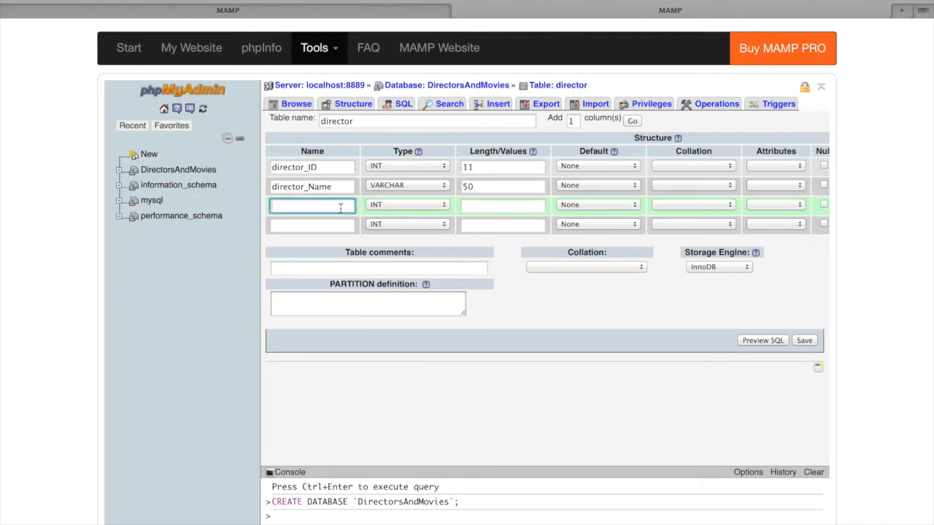
{"action": "type", "text": "director_YOB"}
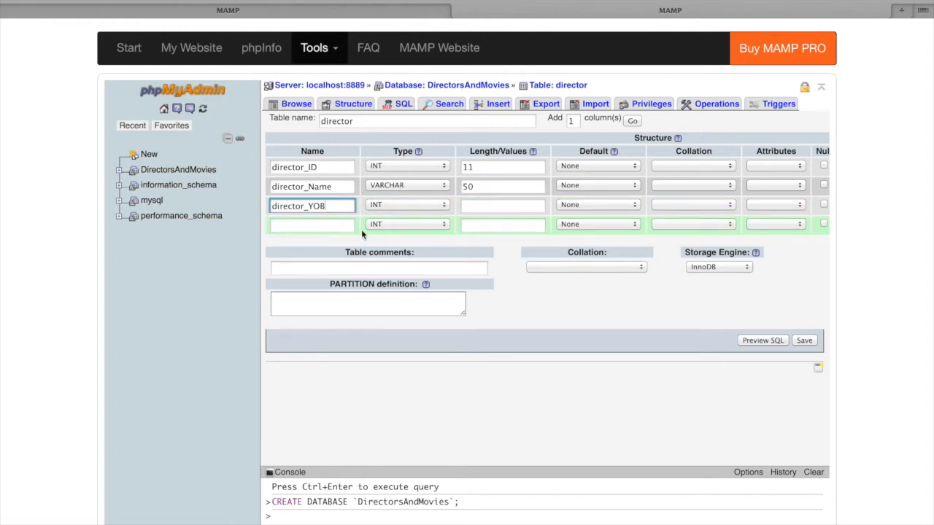
{"action": "left_click", "coordinate": [389, 208]}
{"action": "left_click", "coordinate": [389, 208]}
{"action": "left_click", "coordinate": [388, 208]}
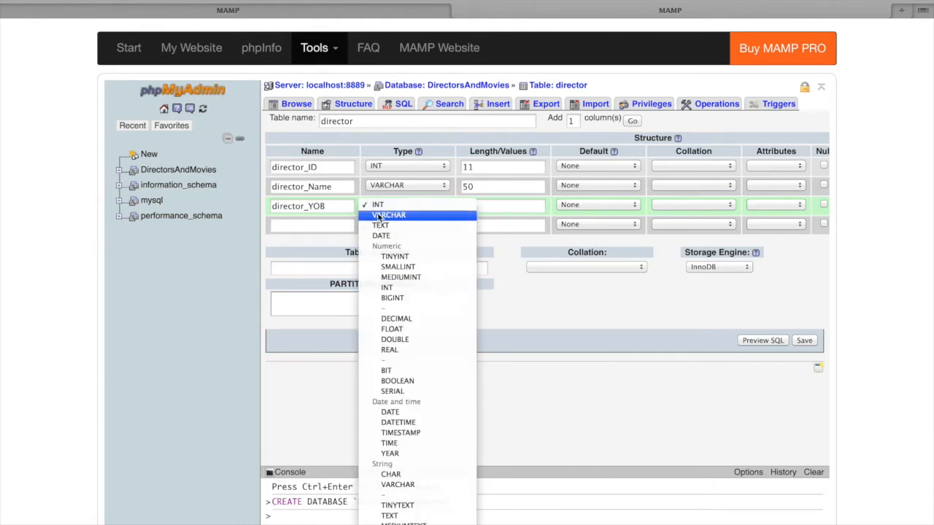
{"action": "left_click", "coordinate": [379, 207]}
{"action": "key", "text": "Tab"}
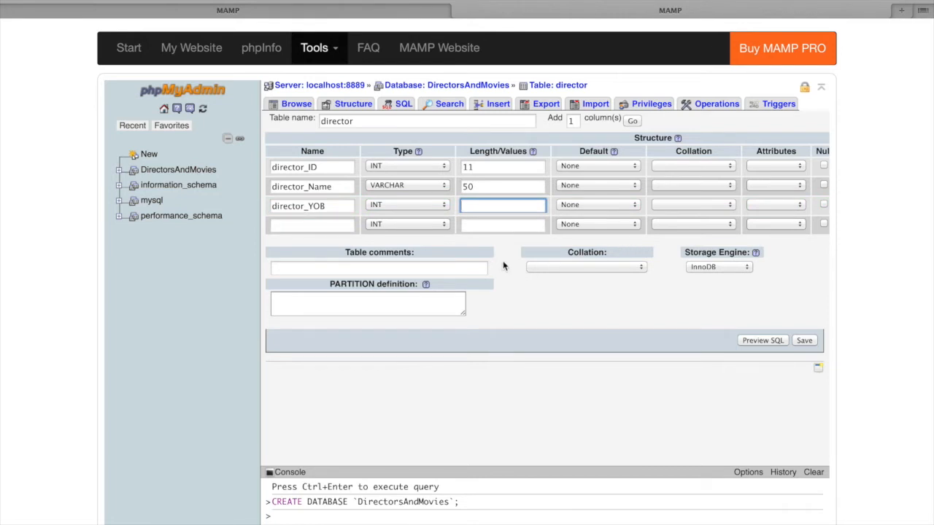
{"action": "type", "text": "4"}
Step: Define the fourth column as director_Bio with type VARCHAR and length 250
{"action": "left_click", "coordinate": [316, 225]}
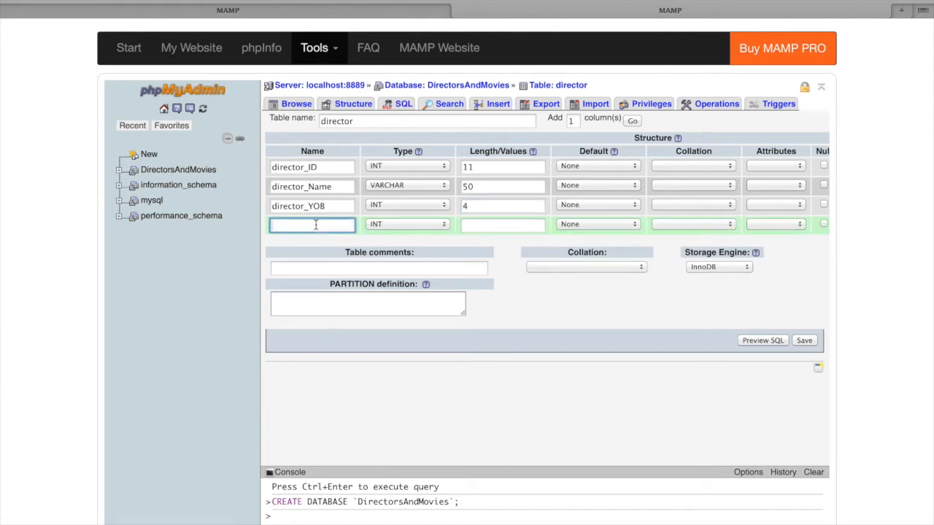
{"action": "type", "text": "director_Bio"}
{"action": "left_click", "coordinate": [391, 224]}
{"action": "left_click", "coordinate": [391, 236]}
{"action": "left_click", "coordinate": [482, 226]}
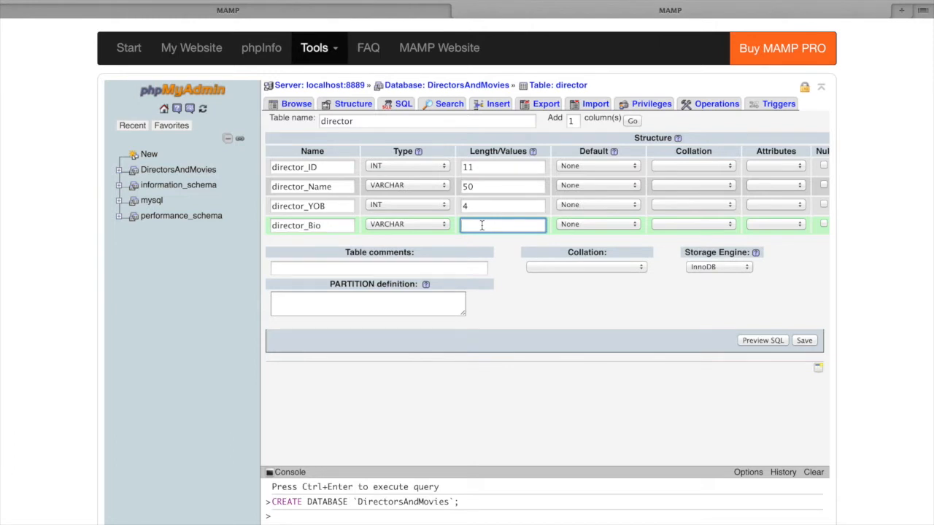
{"action": "type", "text": "250"}
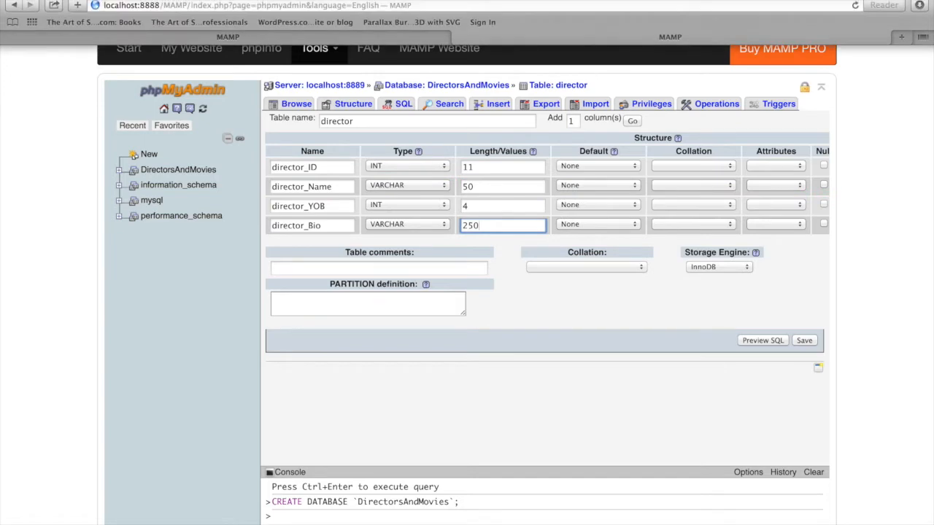
Step: Switch to the table design sketch to check the director table's primary key, and return to the full-screen phpMyAdmin form
{"action": "left_click", "coordinate": [926, 1]}
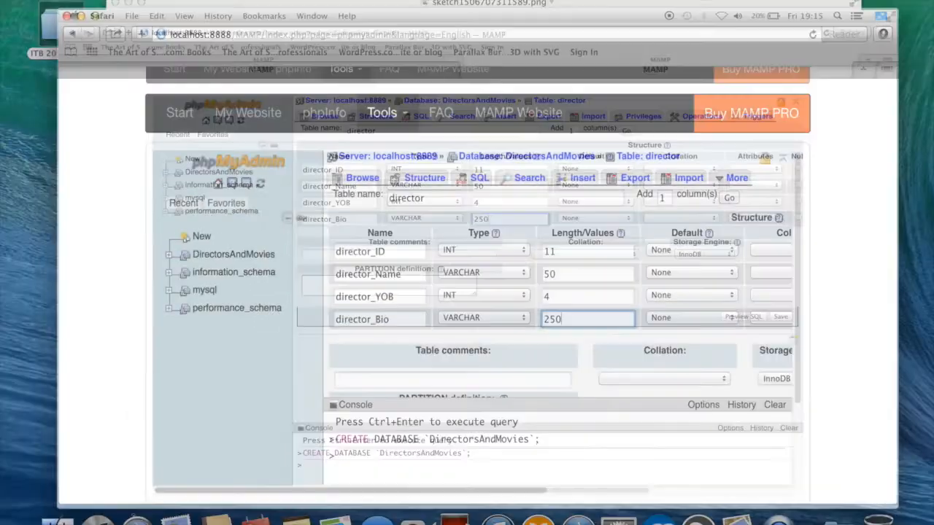
{"action": "left_click", "coordinate": [754, 20]}
{"action": "left_click_drag", "start_coordinate": [339, 276], "coordinate": [484, 302]}
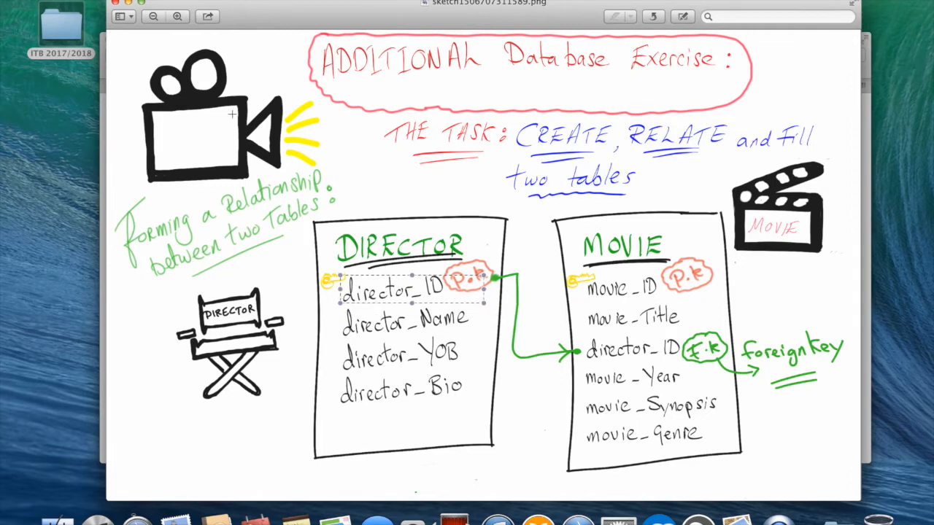
{"action": "left_click_drag", "start_coordinate": [290, 6], "coordinate": [346, 17]}
{"action": "left_click", "coordinate": [155, 41]}
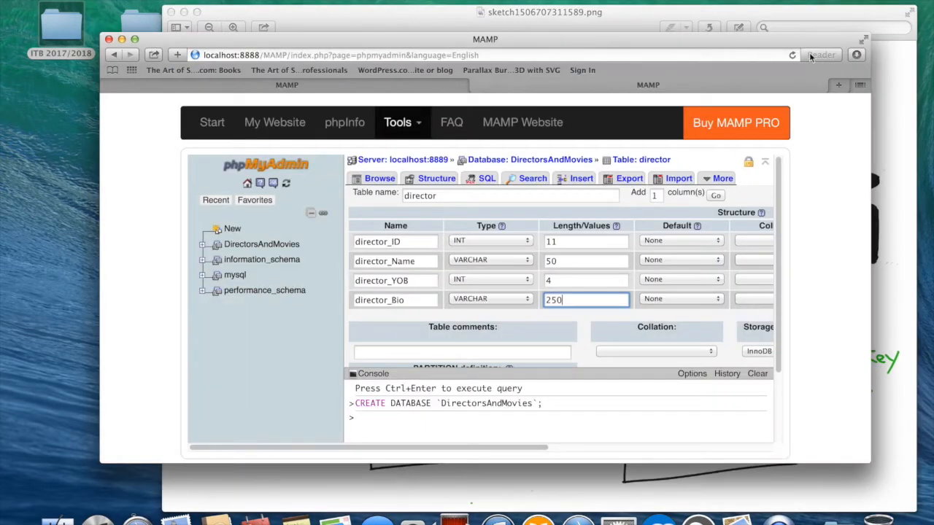
{"action": "left_click", "coordinate": [864, 41]}
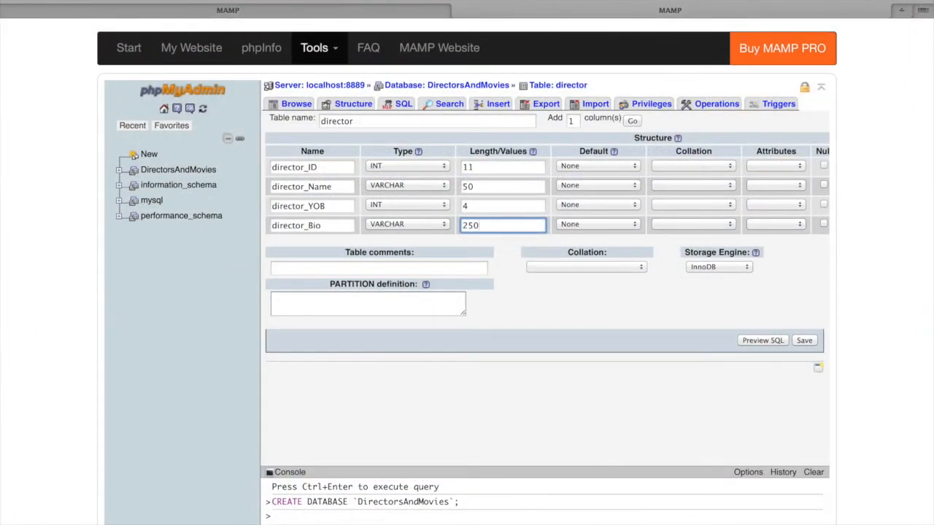
{"action": "key", "text": "super+a"}
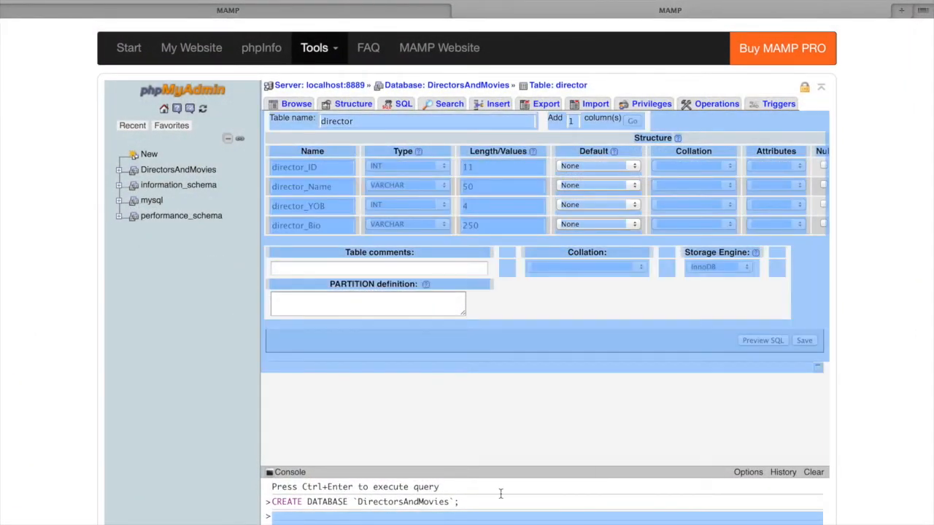
{"action": "left_click", "coordinate": [51, 355]}
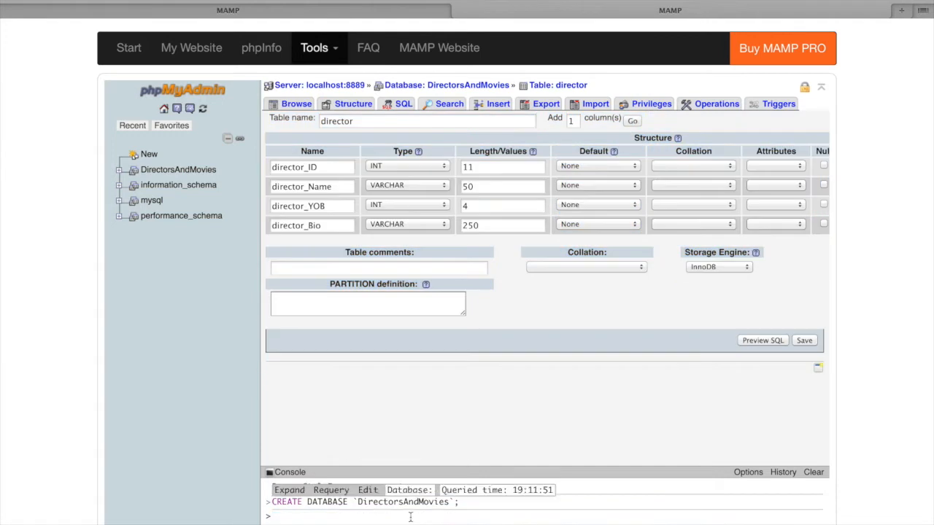
Step: Make director_ID the PRIMARY index of the director table
{"action": "scroll", "coordinate": [406, 429], "scroll_direction": "right", "scroll_amount": 5}
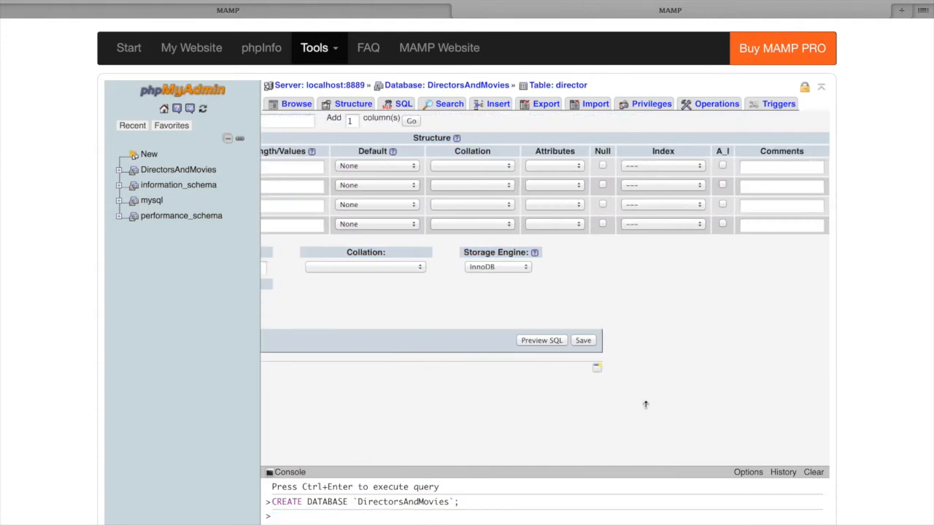
{"action": "left_click", "coordinate": [687, 167]}
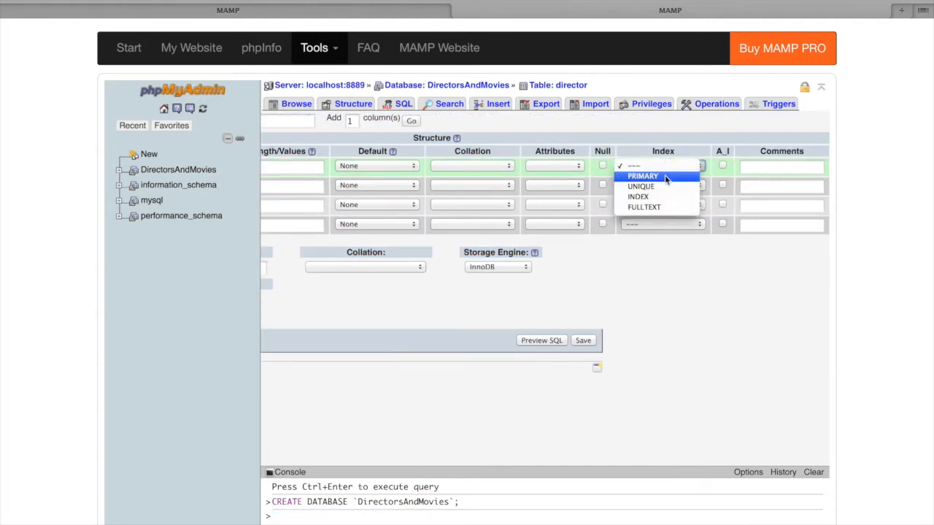
{"action": "left_click", "coordinate": [663, 175]}
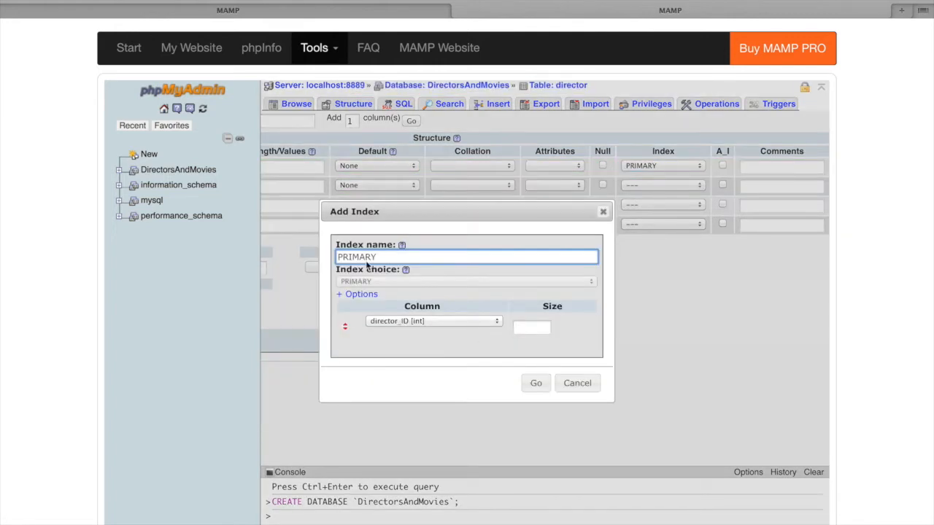
{"action": "left_click", "coordinate": [537, 387]}
Step: Add the comment "THIS IS THE PRIMARY KEY" to the director_ID column
{"action": "left_click", "coordinate": [766, 170]}
{"action": "type", "text": "THI"}
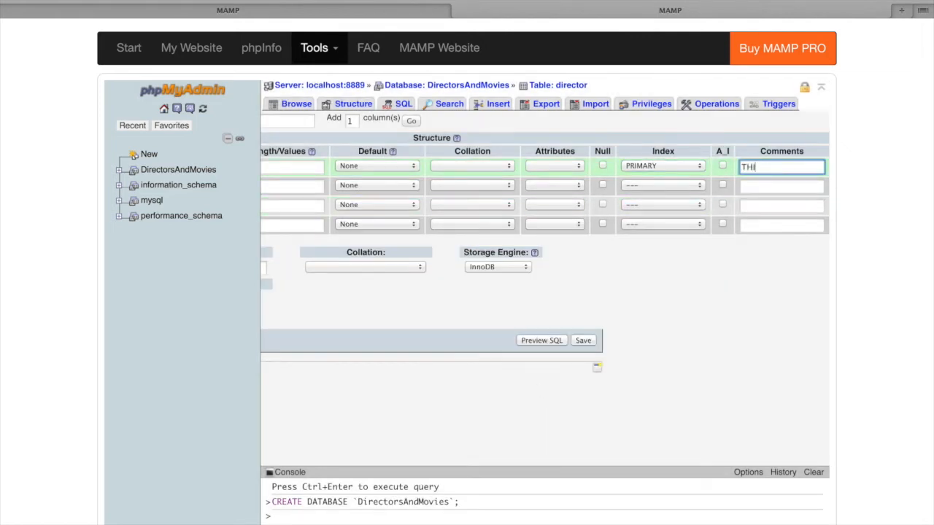
{"action": "type", "text": "S IS THE PRIMARY KEY"}
{"action": "left_click_drag", "start_coordinate": [788, 169], "coordinate": [679, 171]}
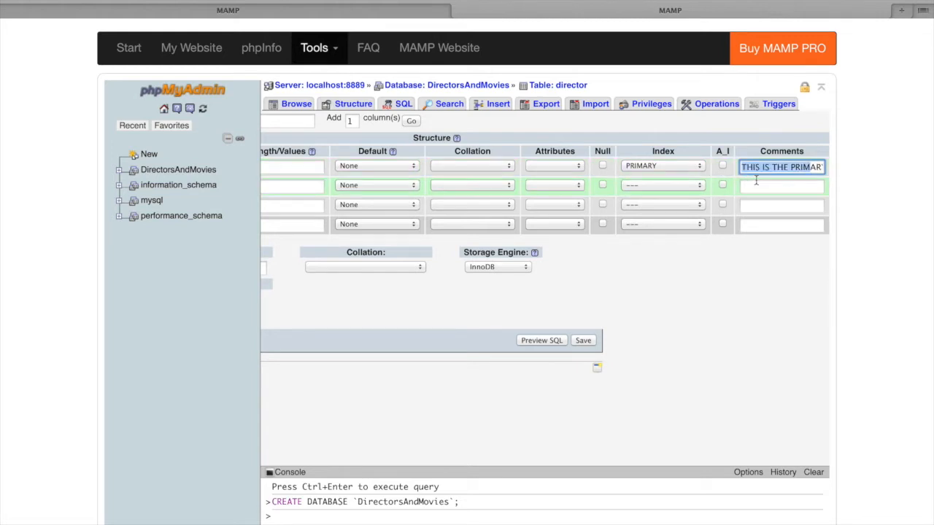
Step: Review the column definitions and save the director table, and check its records and structure
{"action": "scroll", "coordinate": [600, 367], "scroll_direction": "left", "scroll_amount": 10}
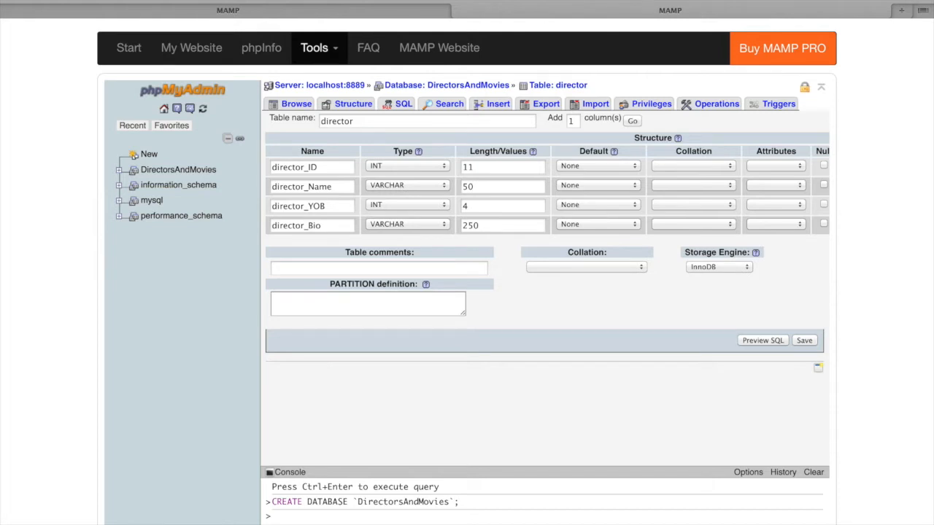
{"action": "scroll", "coordinate": [545, 244], "scroll_direction": "right", "scroll_amount": 6}
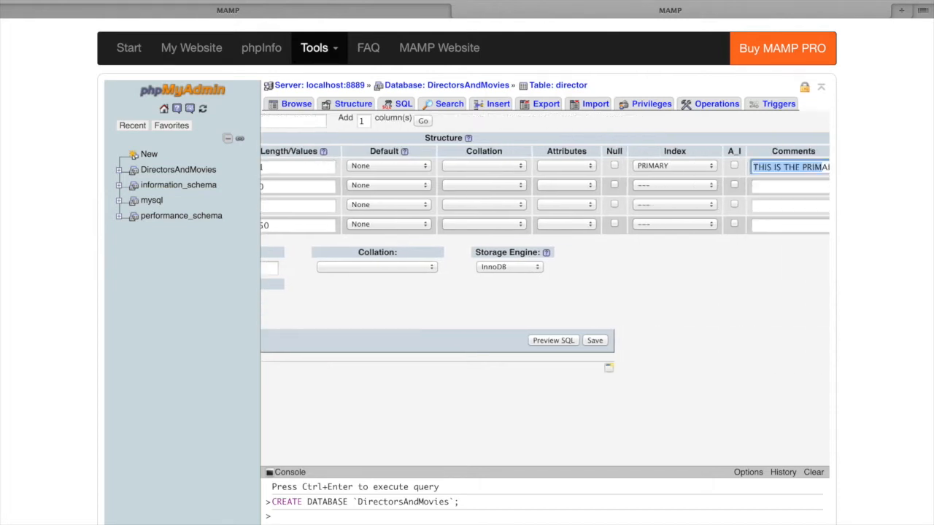
{"action": "scroll", "coordinate": [438, 219], "scroll_direction": "left", "scroll_amount": 6}
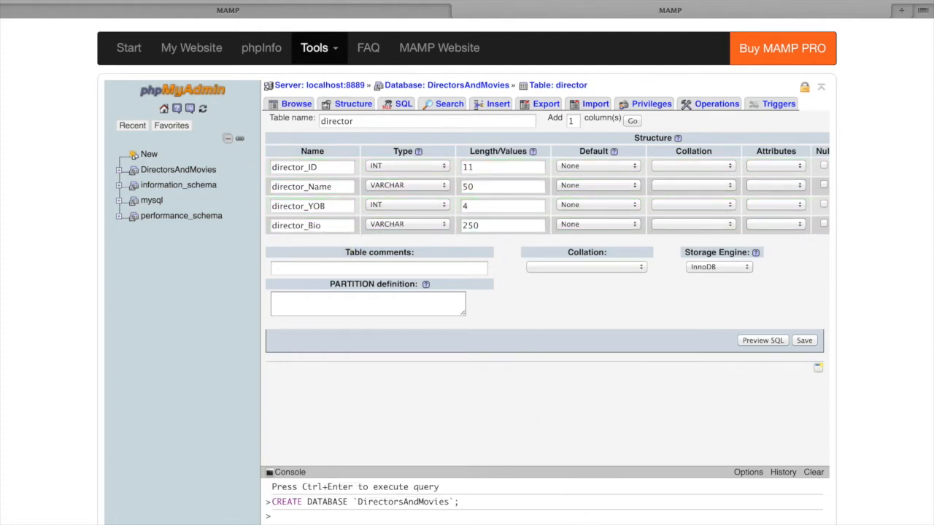
{"action": "scroll", "coordinate": [735, 392], "scroll_direction": "right", "scroll_amount": 3}
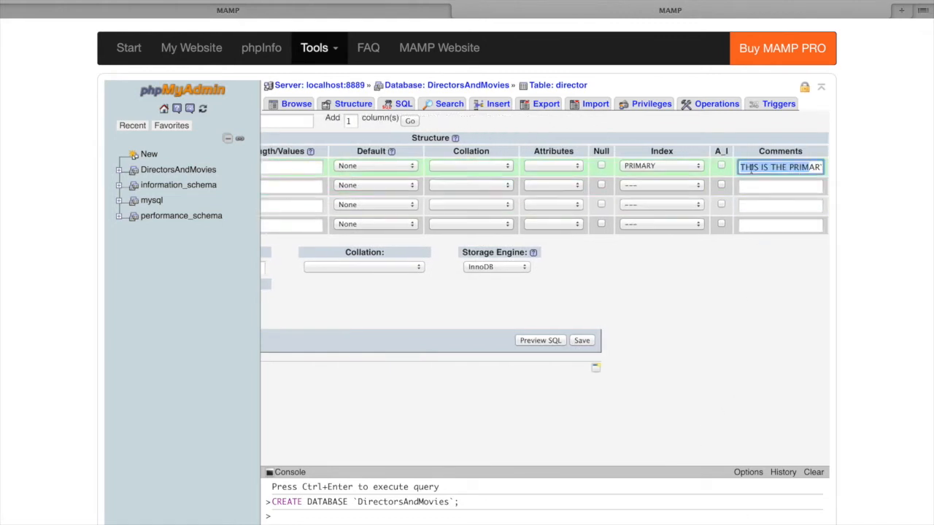
{"action": "left_click", "coordinate": [582, 340]}
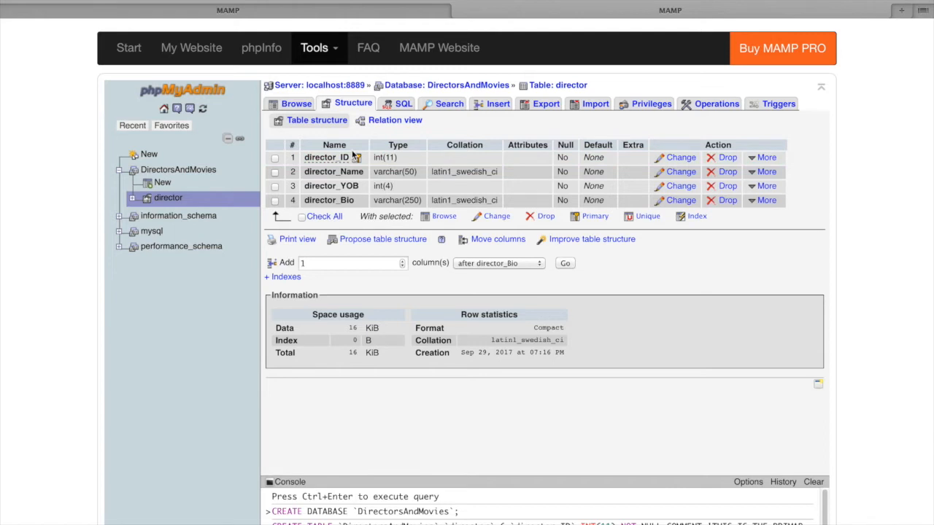
{"action": "left_click", "coordinate": [290, 105]}
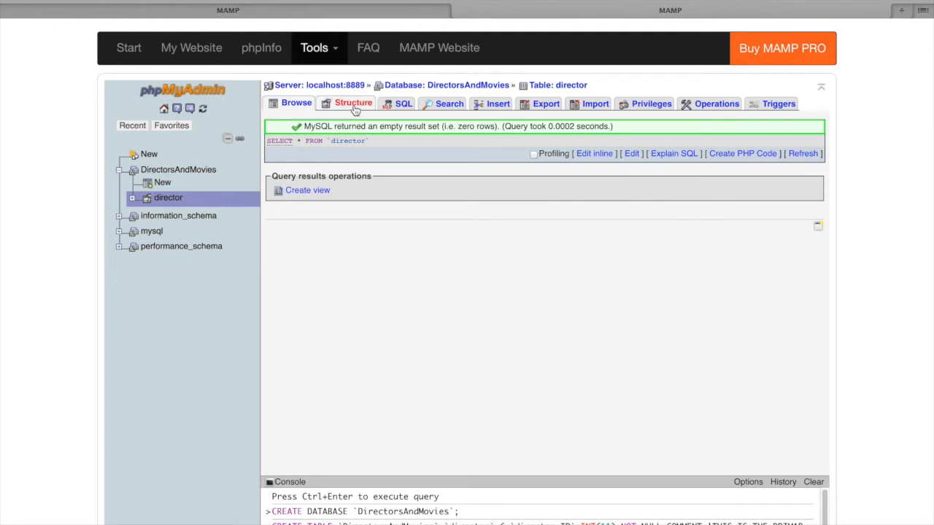
{"action": "left_click", "coordinate": [355, 110]}
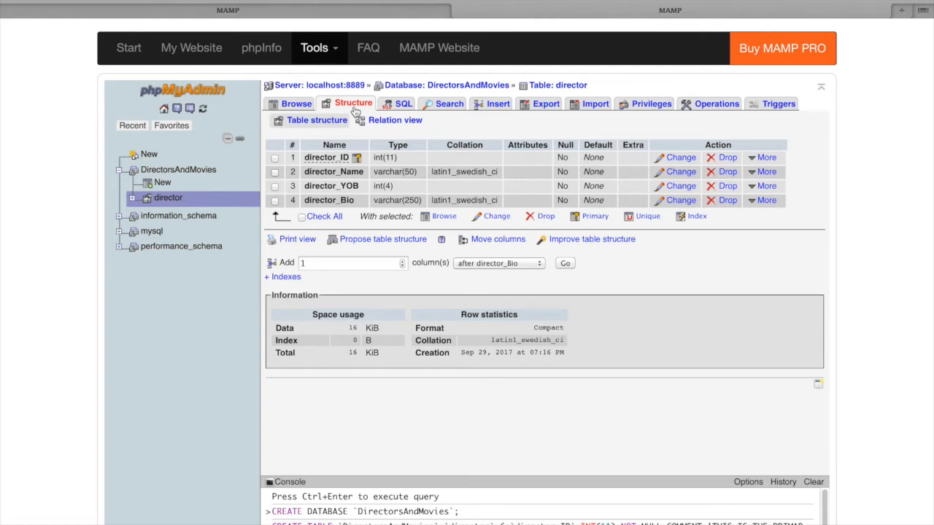
Step: Start a new table named movie in the DirectorsAndMovies database and add 2 extra columns to its definition
{"action": "left_click", "coordinate": [165, 185]}
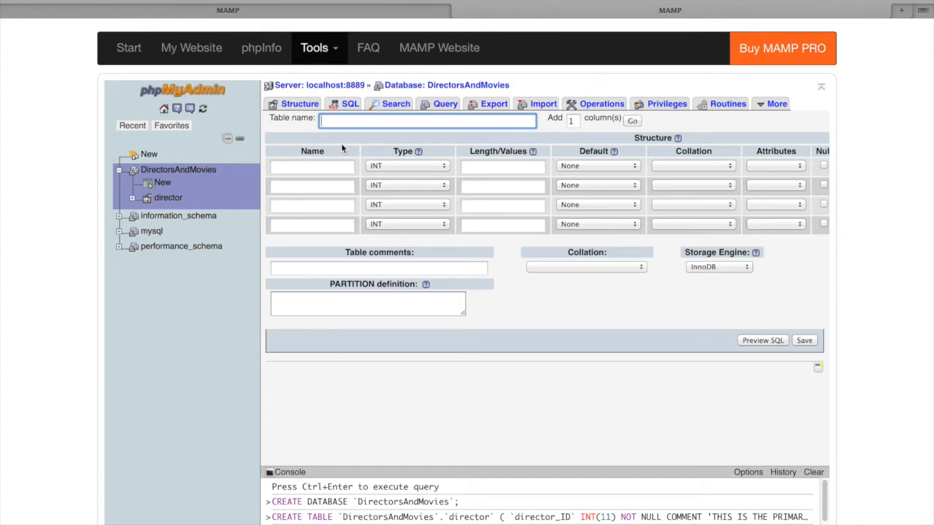
{"action": "type", "text": "movie"}
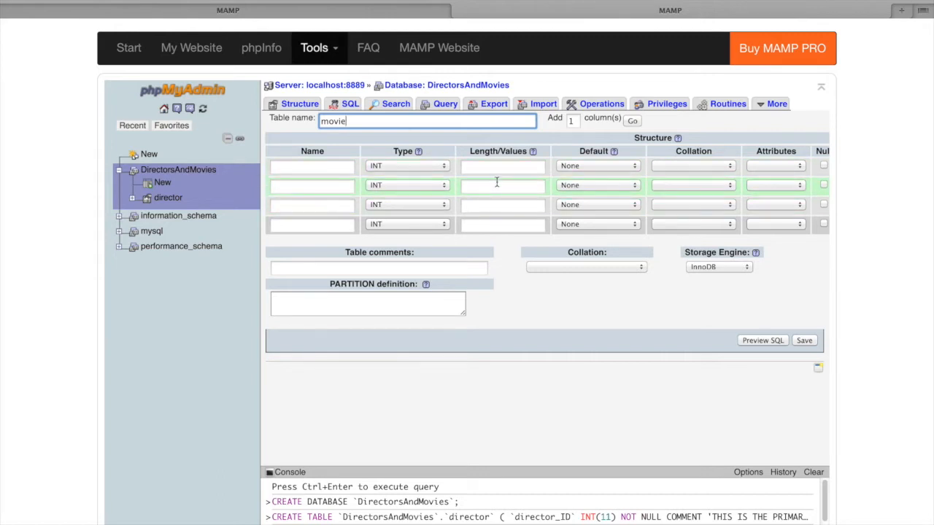
{"action": "double_click", "coordinate": [571, 121]}
{"action": "type", "text": "2"}
{"action": "left_click", "coordinate": [632, 122]}
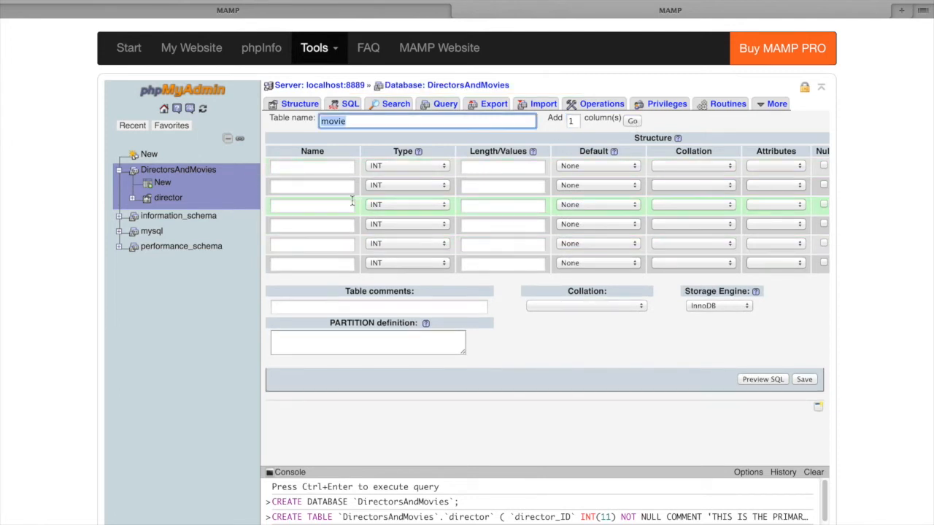
Step: Define the movie table's first column as movie_ID, type INT, with length 11
{"action": "left_click", "coordinate": [324, 167]}
{"action": "type", "text": "moview"}
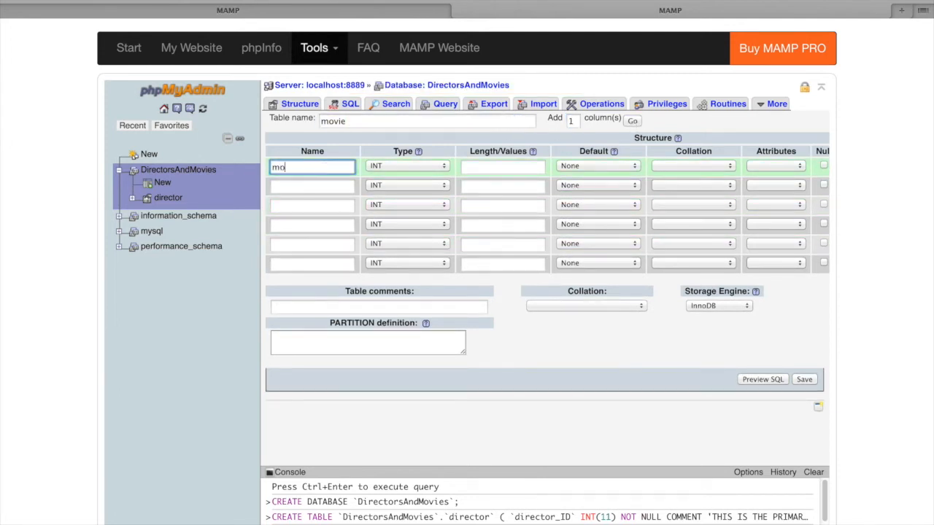
{"action": "key", "text": "BackSpace"}
{"action": "type", "text": "_UD"}
{"action": "key", "text": "BackSpace"}
{"action": "key", "text": "BackSpace"}
{"action": "type", "text": "ID"}
{"action": "left_click", "coordinate": [477, 168]}
{"action": "type", "text": "11"}
Step: Define the second column as movie_Title, type VARCHAR, with length 100
{"action": "left_click", "coordinate": [321, 186]}
{"action": "type", "text": "MOVIE"}
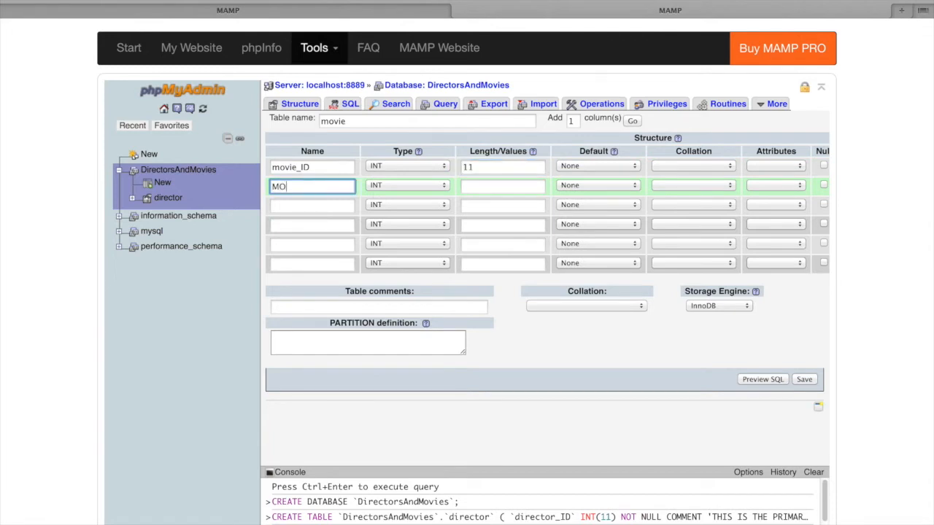
{"action": "key", "text": "BackSpace"}
{"action": "key", "text": "BackSpace"}
{"action": "key", "text": "BackSpace"}
{"action": "key", "text": "BackSpace"}
{"action": "key", "text": "BackSpace"}
{"action": "type", "text": "movie_Title"}
{"action": "left_click", "coordinate": [441, 187]}
{"action": "left_click", "coordinate": [391, 113]}
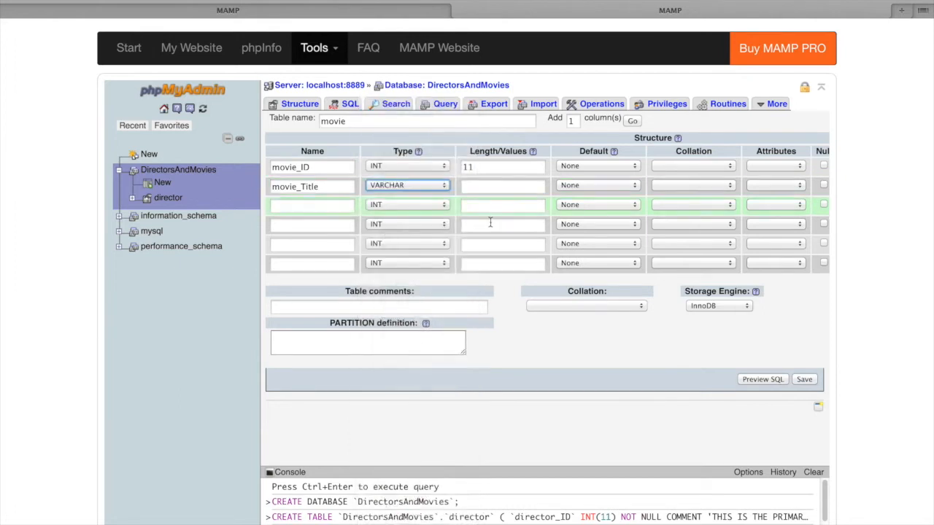
{"action": "left_click", "coordinate": [483, 183]}
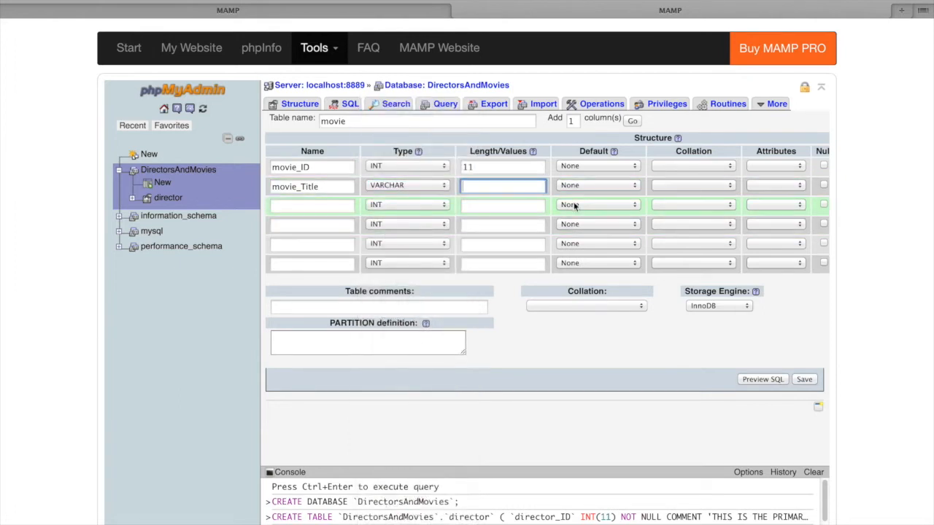
{"action": "type", "text": "100"}
Step: Switch to the sketch1506707311589.png diagram, examine how director_ID links the DIRECTOR and MOVIE tables, and return to the movie table definition in the browser
{"action": "left_click", "coordinate": [344, 208]}
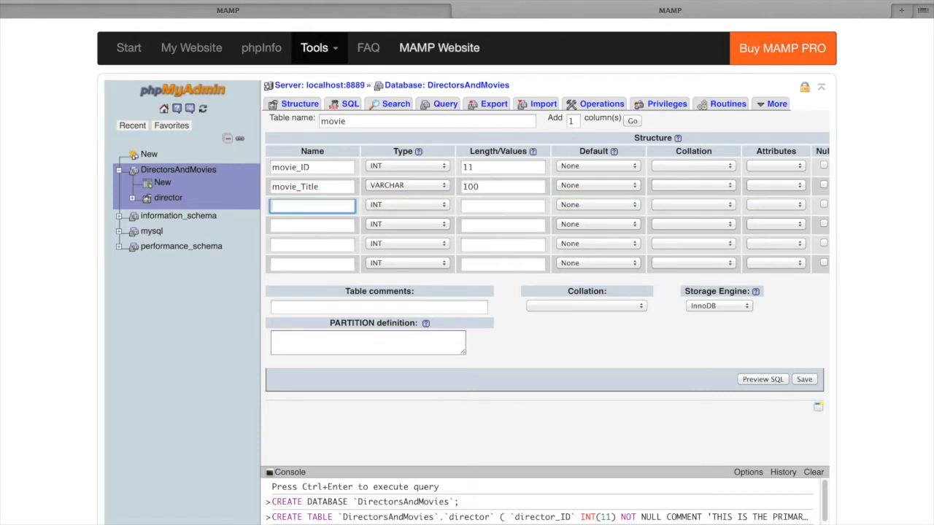
{"action": "mouse_move", "coordinate": [469, 2]}
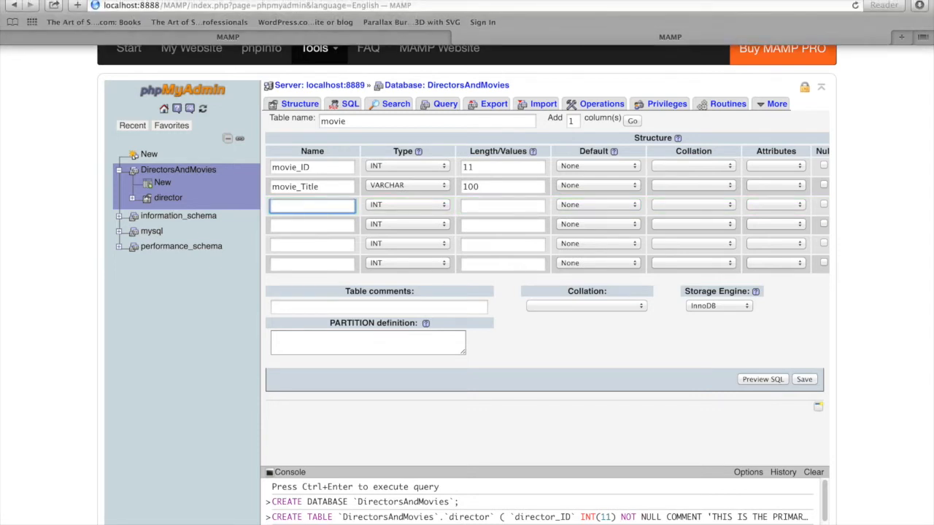
{"action": "key", "text": "Escape"}
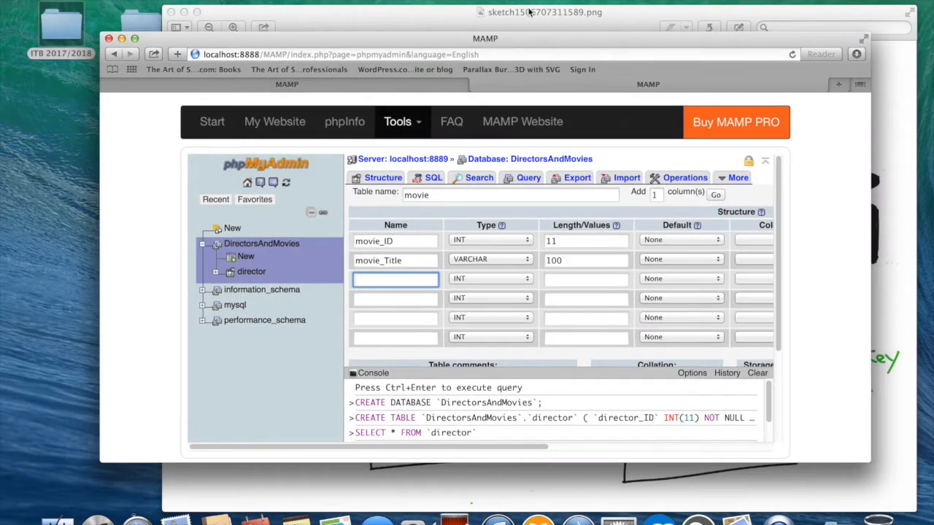
{"action": "left_click", "coordinate": [527, 11]}
{"action": "mouse_move", "coordinate": [619, 344]}
{"action": "left_mouse_down"}
{"action": "mouse_move", "coordinate": [740, 378]}
{"action": "mouse_move", "coordinate": [924, 394]}
{"action": "mouse_move", "coordinate": [918, 379]}
{"action": "mouse_move", "coordinate": [908, 381]}
{"action": "left_mouse_up"}
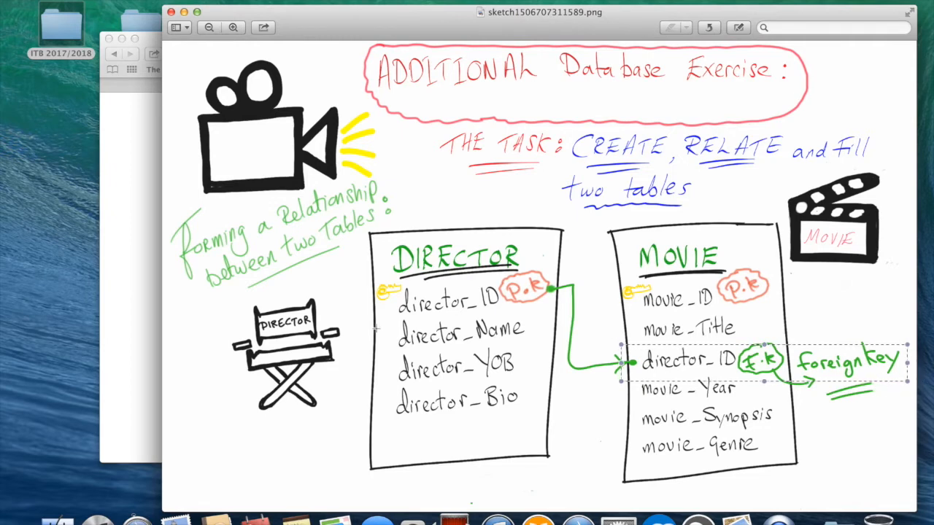
{"action": "left_click_drag", "start_coordinate": [372, 277], "coordinate": [561, 319]}
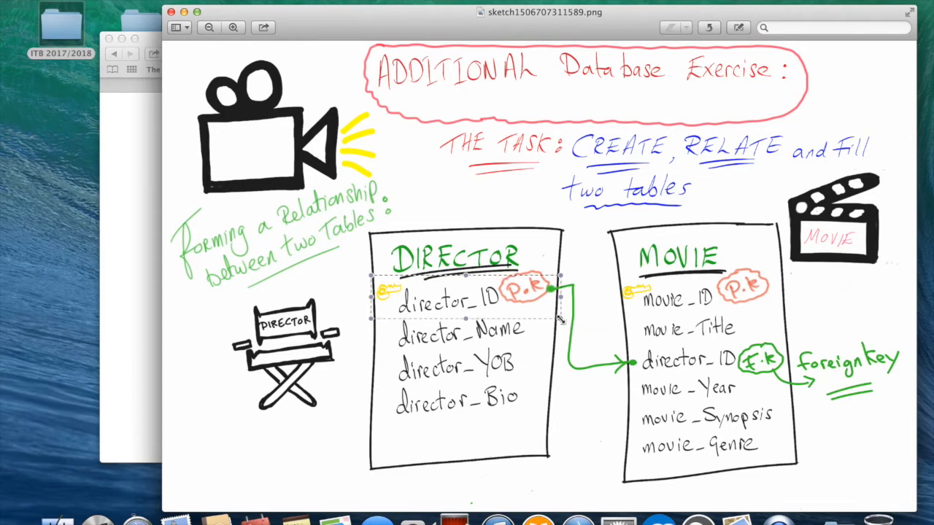
{"action": "left_click", "coordinate": [126, 140]}
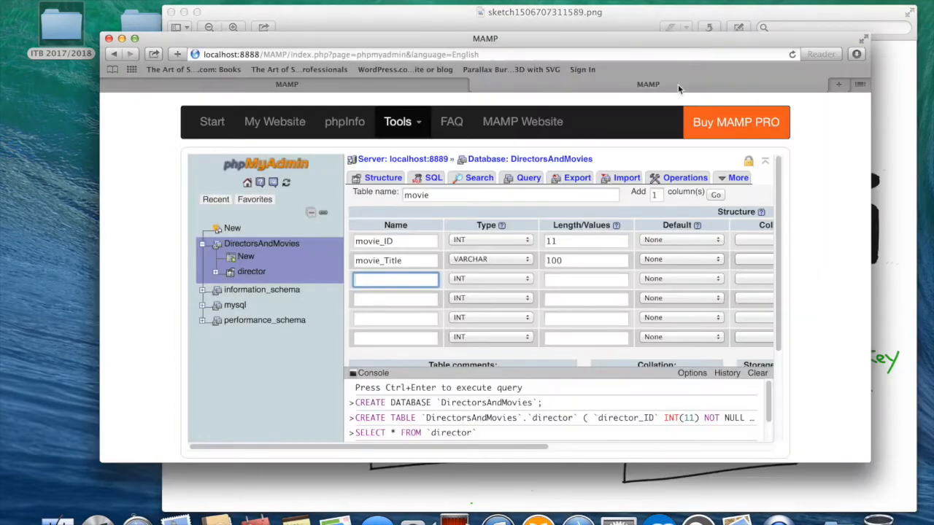
{"action": "left_click", "coordinate": [864, 39]}
Step: Define the third column as director_ID, type INT, with length 11
{"action": "type", "text": "directo"}
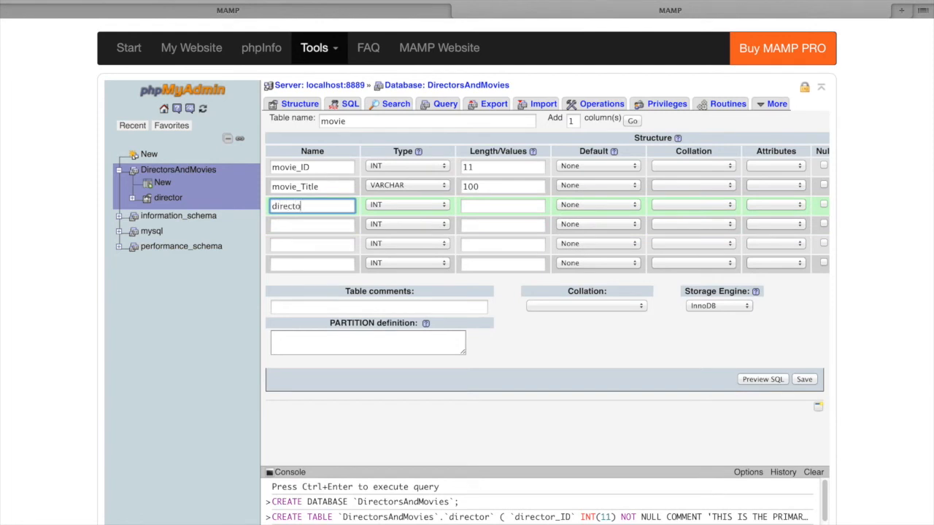
{"action": "type", "text": "r_ID"}
{"action": "key", "text": "Tab"}
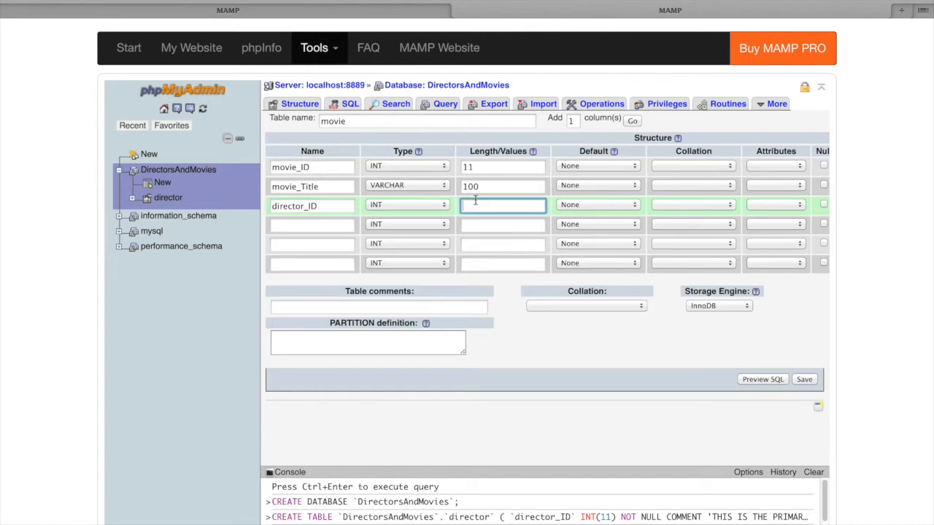
{"action": "type", "text": "11"}
{"action": "left_click_drag", "start_coordinate": [272, 207], "coordinate": [345, 205]}
{"action": "left_click", "coordinate": [345, 206]}
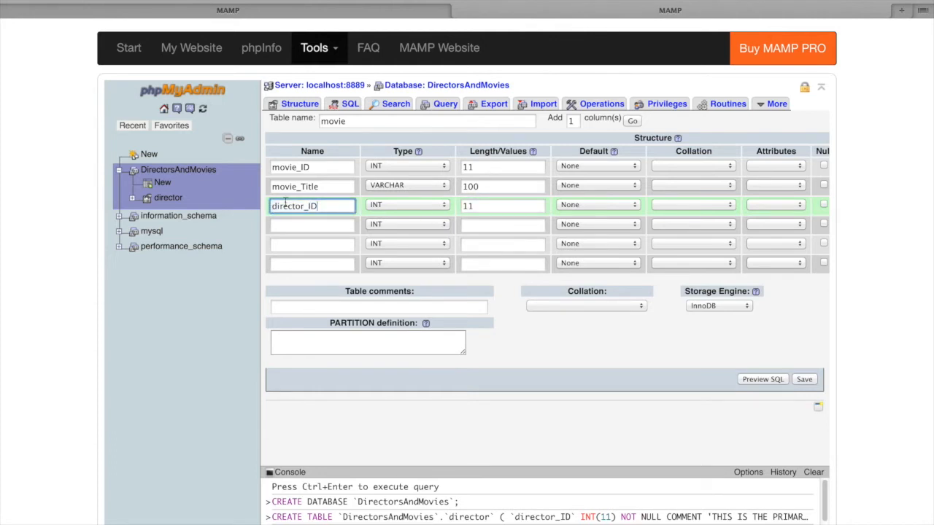
Step: Define the fourth column as movie_Year, type INT, with length 4
{"action": "left_click", "coordinate": [299, 225]}
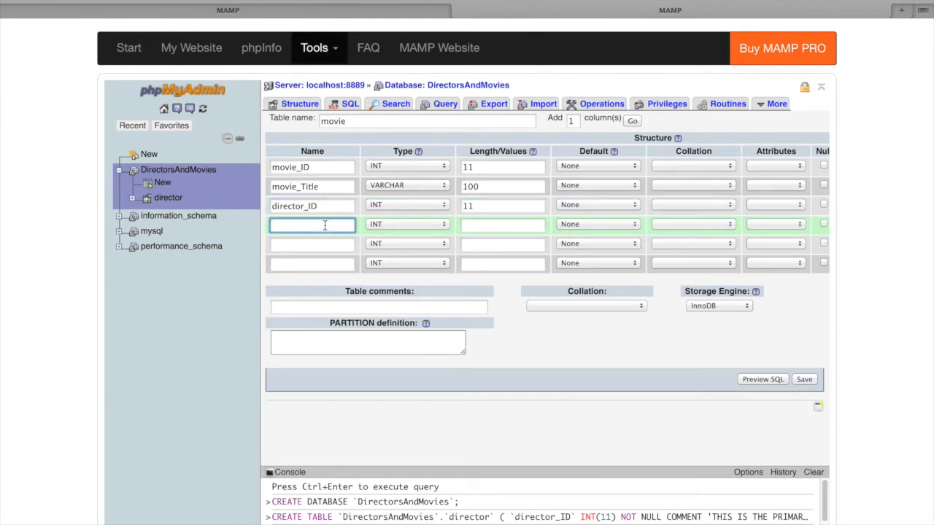
{"action": "type", "text": "movie_Year"}
{"action": "left_click", "coordinate": [473, 228]}
{"action": "type", "text": "4"}
Step: Define the fifth column as movie_Synopsis, type VARCHAR, with length 300
{"action": "left_click", "coordinate": [322, 245]}
{"action": "type", "text": "movie_"}
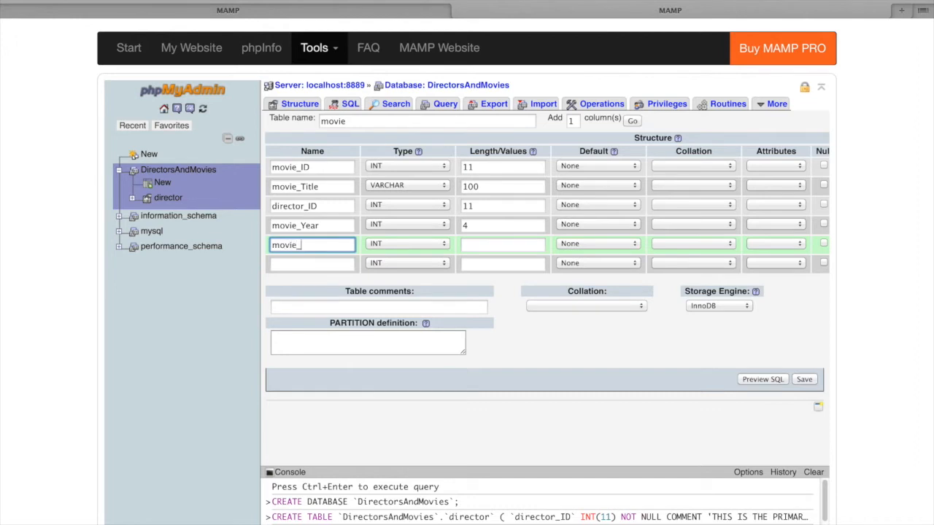
{"action": "type", "text": "Synopsis"}
{"action": "left_click", "coordinate": [405, 244]}
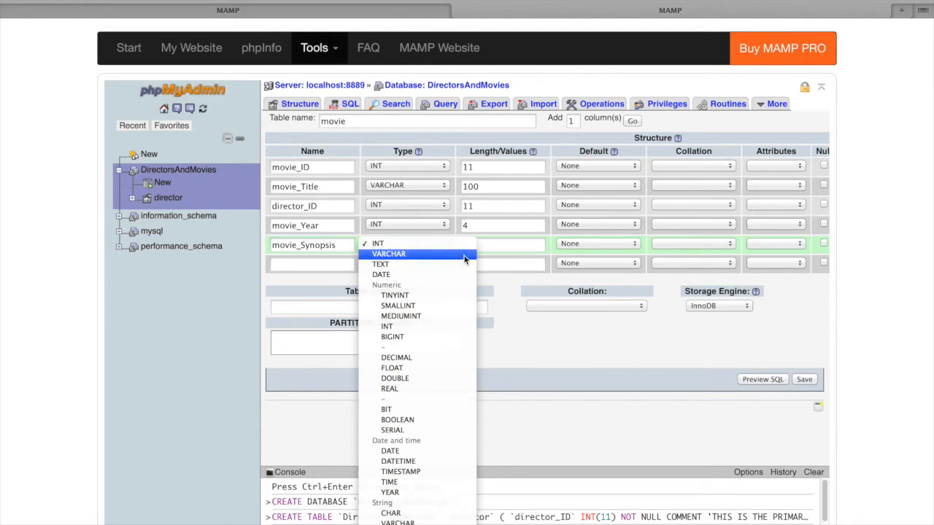
{"action": "left_click", "coordinate": [390, 253]}
{"action": "left_click", "coordinate": [495, 246]}
{"action": "type", "text": "3000"}
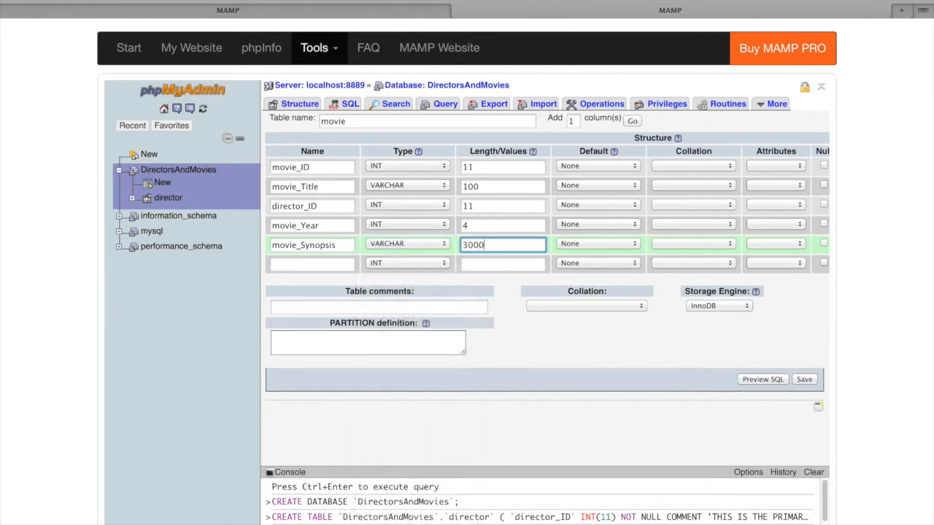
{"action": "key", "text": "BackSpace"}
Step: Define the sixth column as movie_Genre, type VARCHAR, with length 50
{"action": "left_click", "coordinate": [321, 264]}
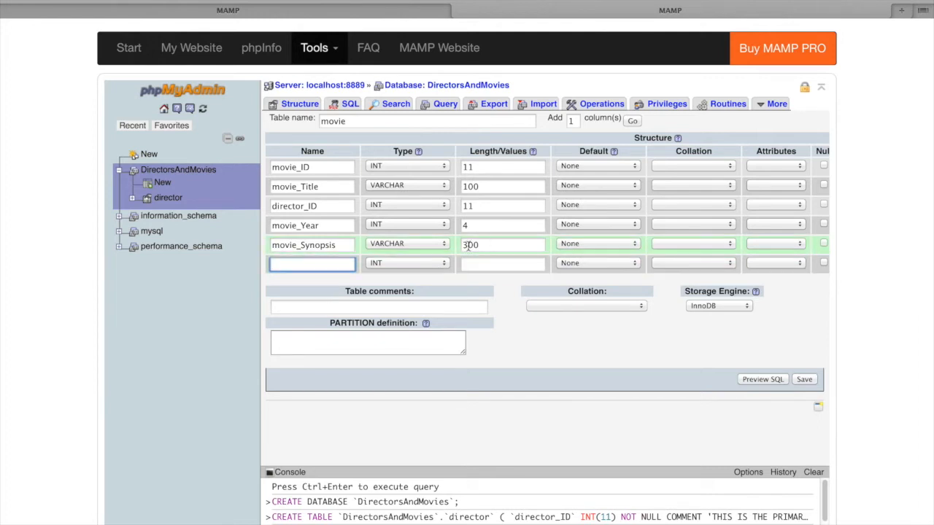
{"action": "type", "text": "movie_Genre"}
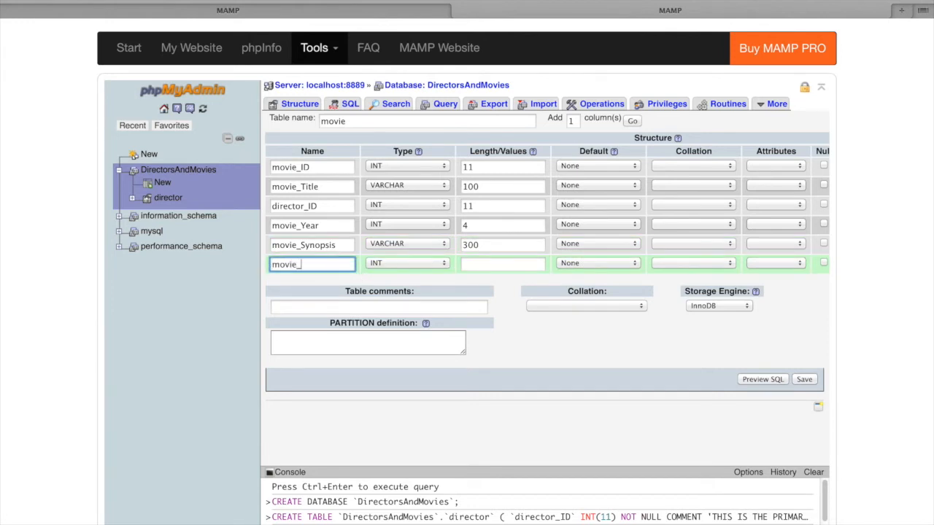
{"action": "left_click", "coordinate": [409, 263]}
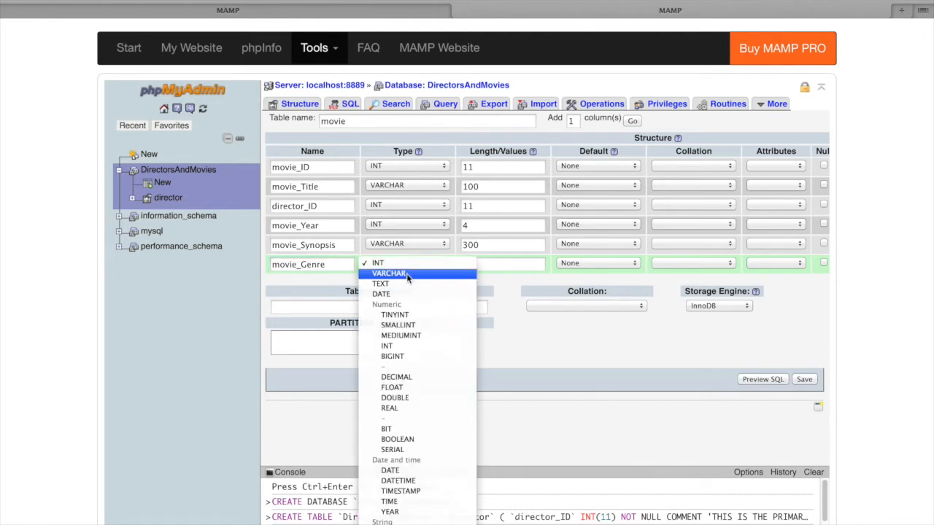
{"action": "left_click", "coordinate": [408, 274]}
{"action": "left_click", "coordinate": [478, 264]}
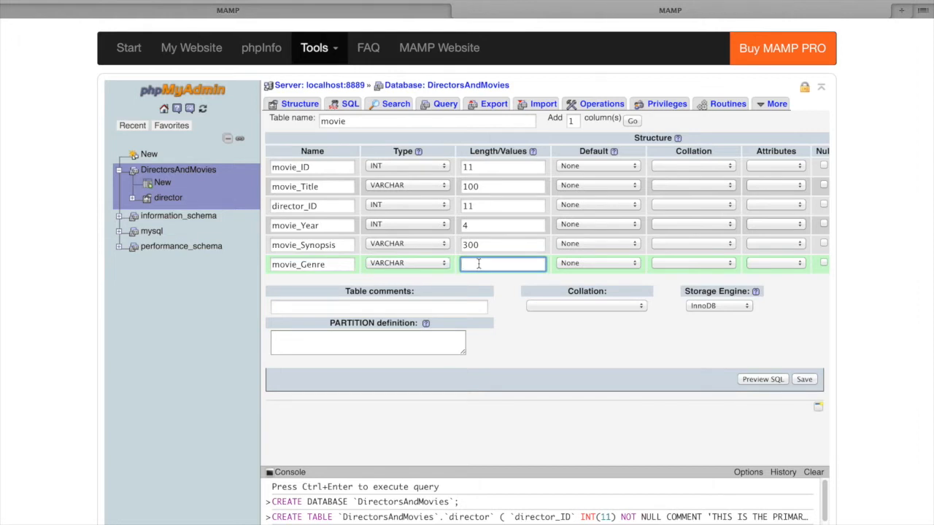
{"action": "type", "text": "50"}
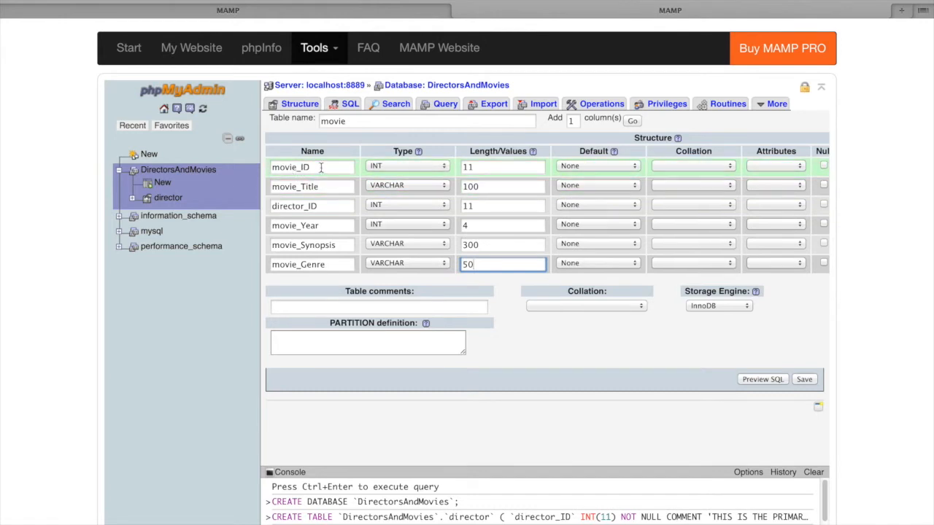
Step: Make movie_ID the PRIMARY index of the movie table
{"action": "scroll", "coordinate": [544, 241], "scroll_direction": "right", "scroll_amount": 5}
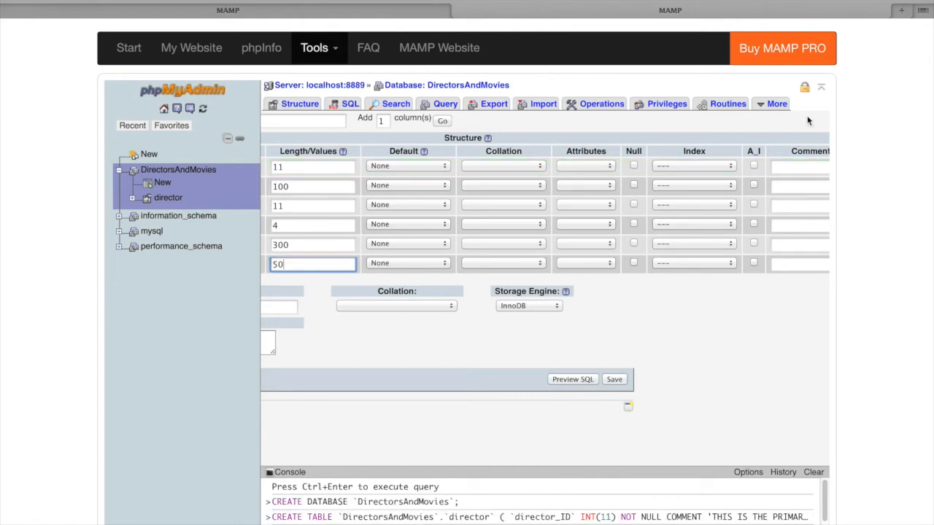
{"action": "left_click", "coordinate": [730, 166]}
{"action": "left_click", "coordinate": [722, 176]}
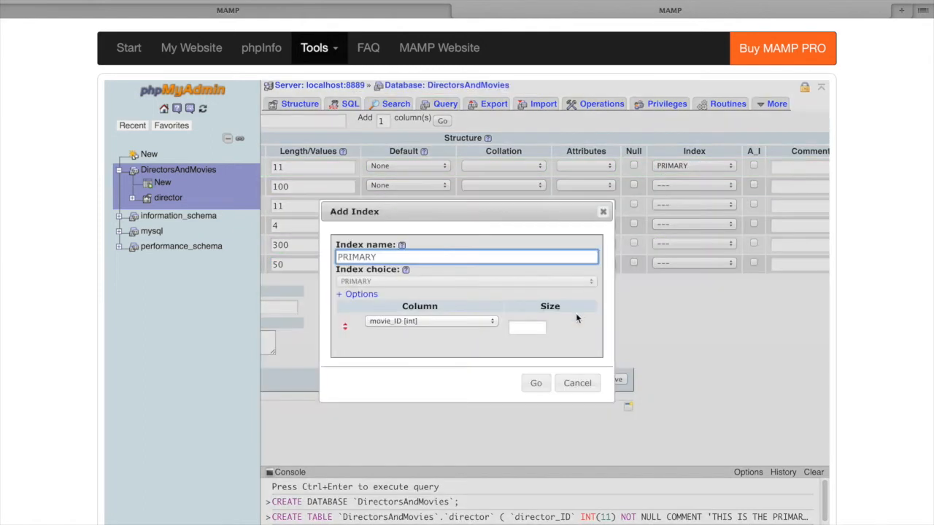
{"action": "left_click", "coordinate": [538, 384]}
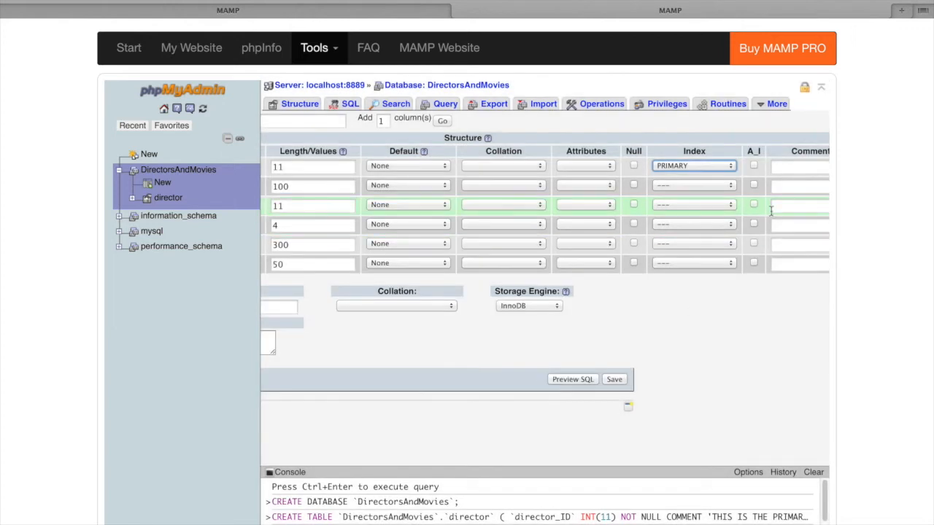
Step: Add the comment "THIS IS THE PRIMARY KEY" to the movie_ID column
{"action": "left_click", "coordinate": [803, 168]}
{"action": "type", "text": "th"}
{"action": "key", "text": "BackSpace"}
{"action": "type", "text": "TH"}
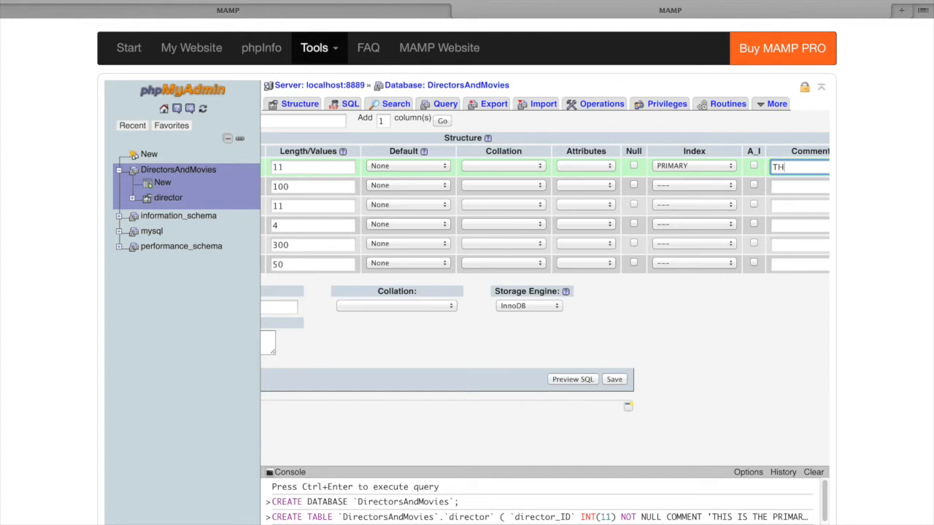
{"action": "type", "text": "IS IS"}
{"action": "type", "text": " THE PRIMARY"}
{"action": "type", "text": " KEY"}
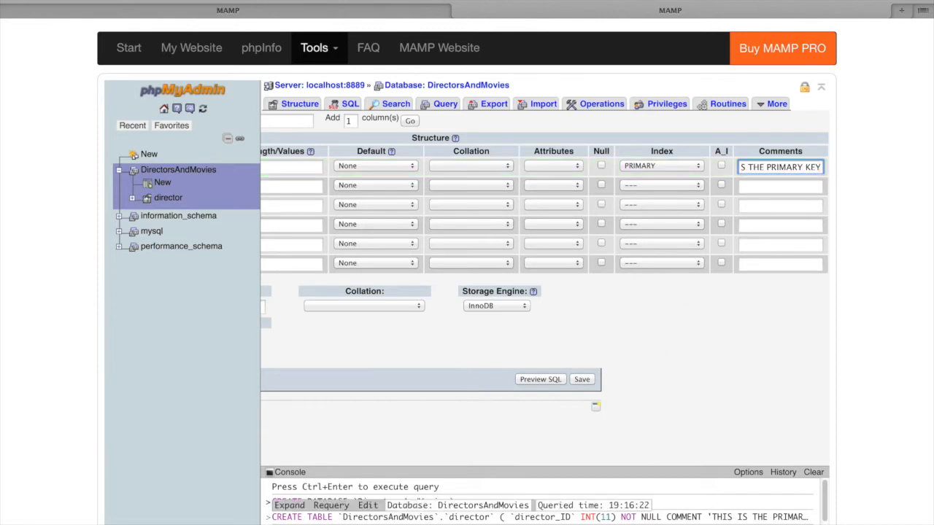
Step: Add the comment "THIS IS A FOREIGN KEY" to the director_ID column of the movie table
{"action": "scroll", "coordinate": [478, 317], "scroll_direction": "left", "scroll_amount": 5}
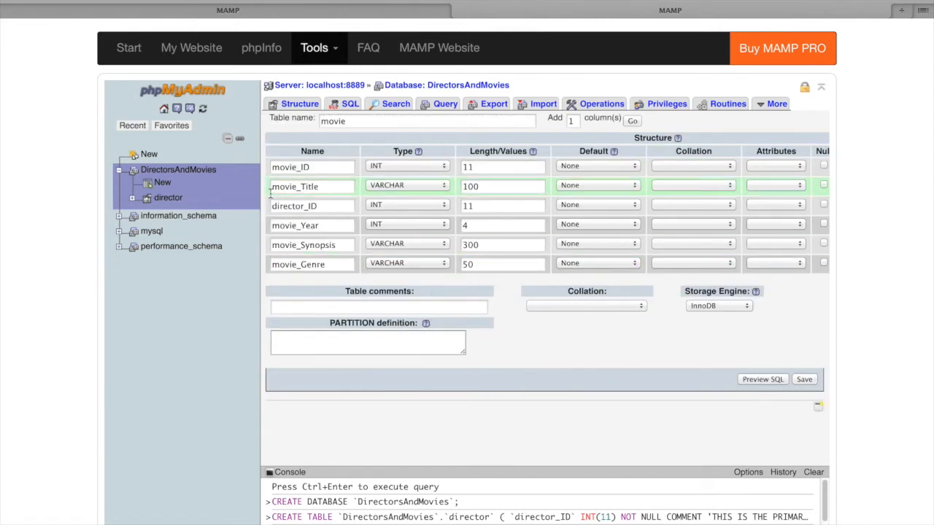
{"action": "left_click_drag", "start_coordinate": [272, 207], "coordinate": [327, 207]}
{"action": "scroll", "coordinate": [543, 219], "scroll_direction": "right", "scroll_amount": 1}
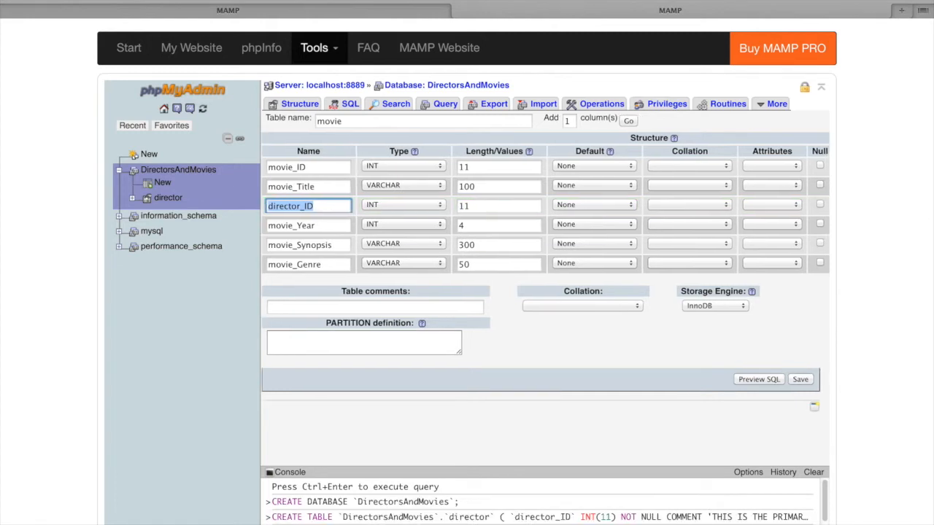
{"action": "scroll", "coordinate": [544, 218], "scroll_direction": "right", "scroll_amount": 5}
{"action": "scroll", "coordinate": [544, 219], "scroll_direction": "left", "scroll_amount": 5}
{"action": "scroll", "coordinate": [544, 219], "scroll_direction": "right", "scroll_amount": 1}
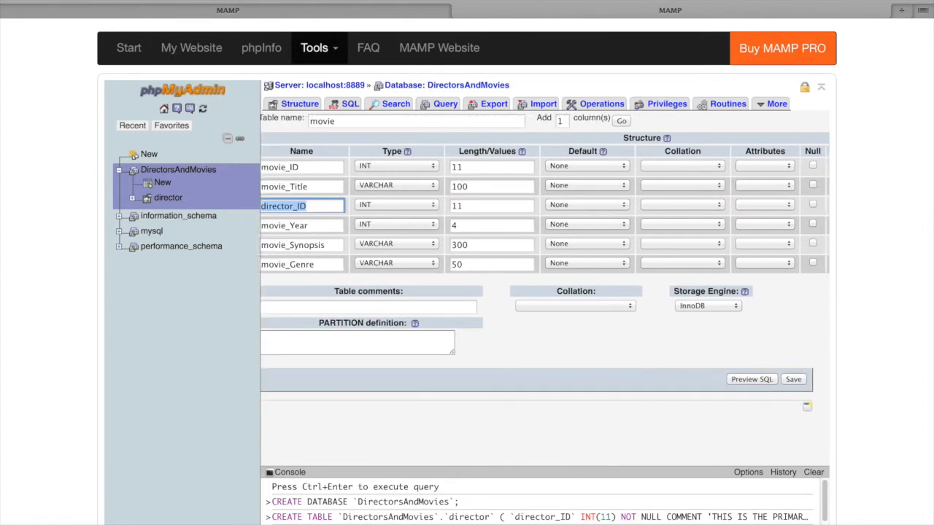
{"action": "scroll", "coordinate": [689, 270], "scroll_direction": "right", "scroll_amount": 5}
{"action": "left_click", "coordinate": [768, 207]}
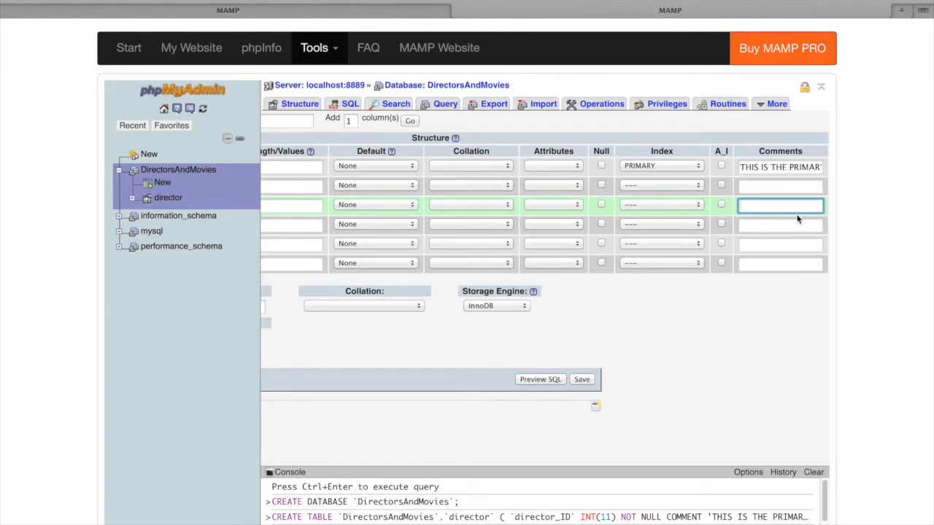
{"action": "type", "text": "THI"}
{"action": "type", "text": "S IS A FOREIGN KEY"}
{"action": "left_click_drag", "start_coordinate": [806, 208], "coordinate": [682, 210]}
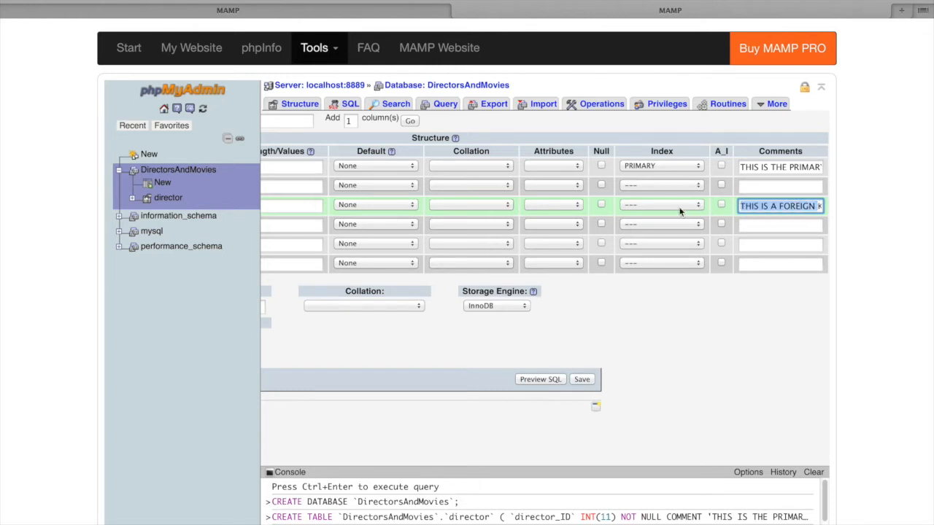
Step: Review the primary key comment and the column definitions of the movie table
{"action": "mouse_move", "coordinate": [743, 166]}
{"action": "left_mouse_down"}
{"action": "mouse_move", "coordinate": [835, 166]}
{"action": "mouse_move", "coordinate": [706, 177]}
{"action": "mouse_move", "coordinate": [756, 174]}
{"action": "left_mouse_up"}
{"action": "left_click", "coordinate": [757, 168]}
{"action": "double_click", "coordinate": [801, 168]}
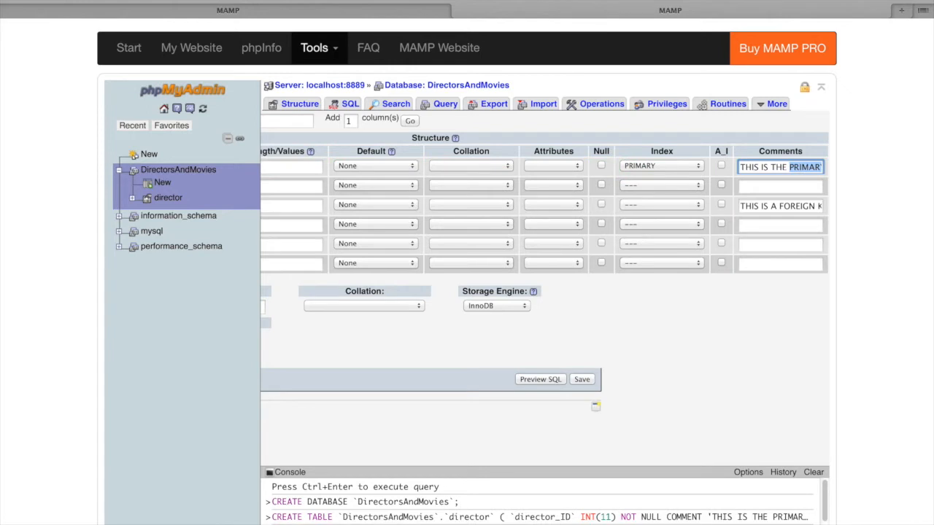
{"action": "scroll", "coordinate": [386, 218], "scroll_direction": "left", "scroll_amount": 5}
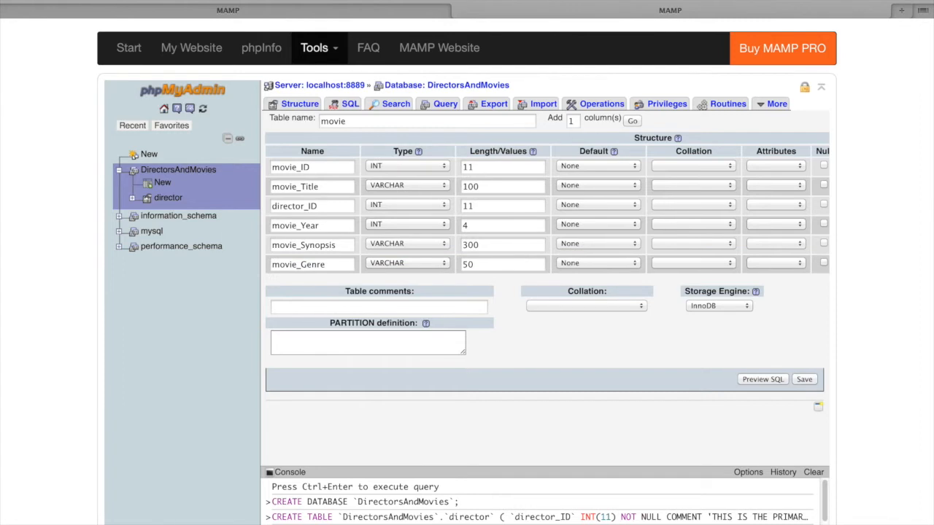
{"action": "scroll", "coordinate": [544, 248], "scroll_direction": "right", "scroll_amount": 3}
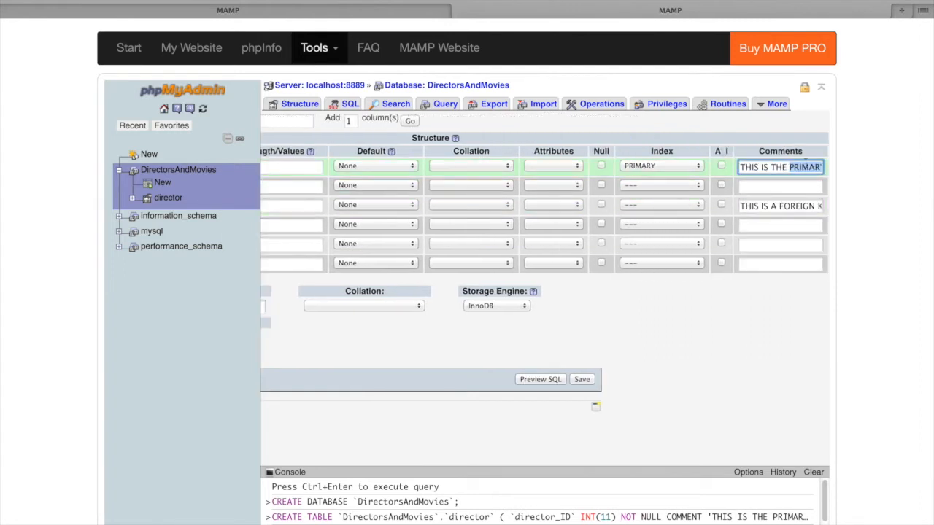
Step: Save the new movie table and check its rows and resulting structure
{"action": "scroll", "coordinate": [452, 336], "scroll_direction": "left", "scroll_amount": 3}
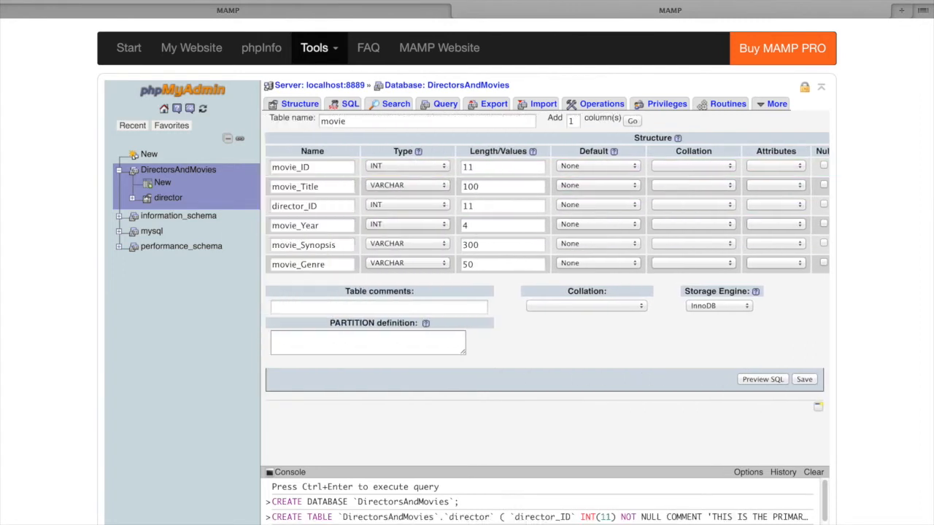
{"action": "left_click", "coordinate": [334, 208]}
{"action": "left_click_drag", "start_coordinate": [334, 207], "coordinate": [271, 207]}
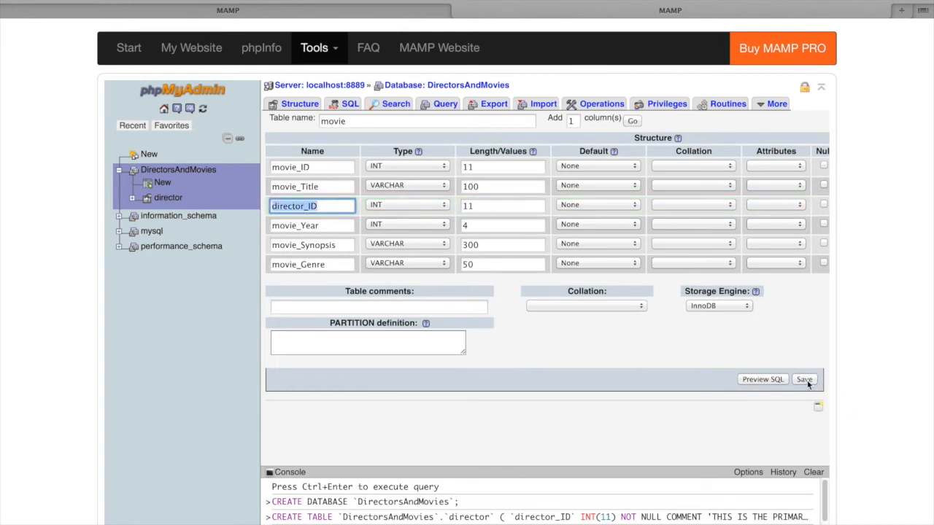
{"action": "left_click", "coordinate": [337, 208]}
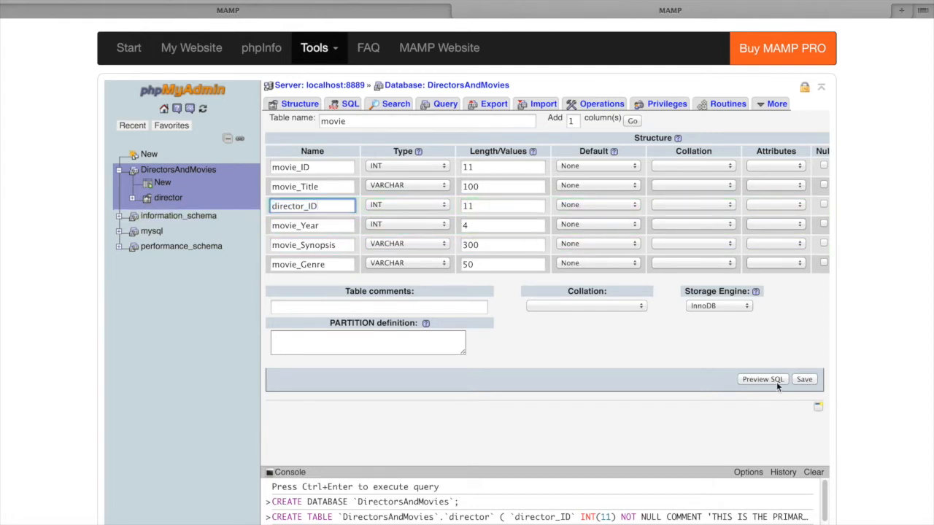
{"action": "left_click", "coordinate": [804, 380]}
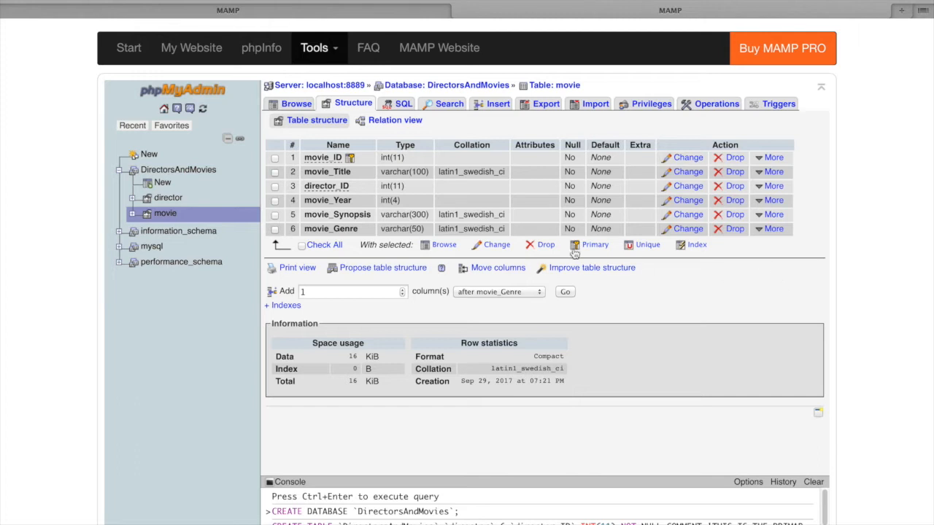
{"action": "left_click", "coordinate": [297, 107]}
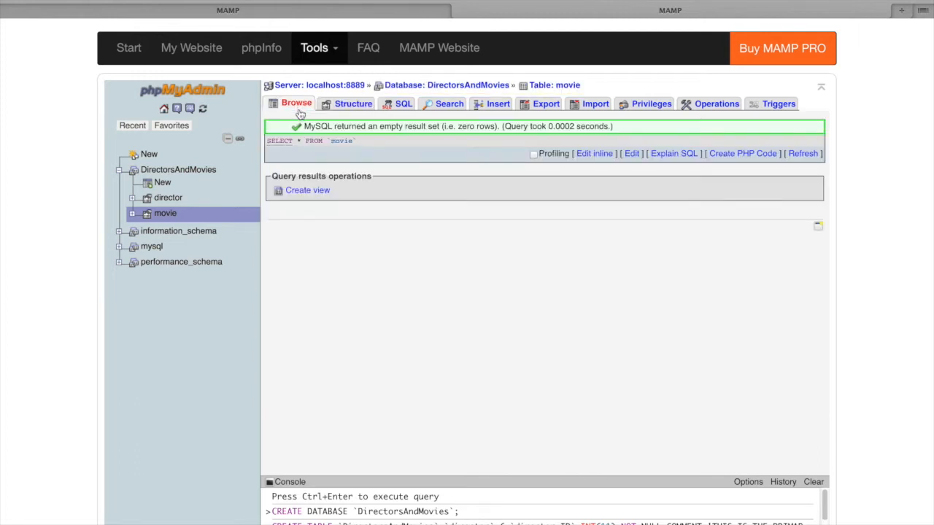
{"action": "left_click", "coordinate": [352, 104]}
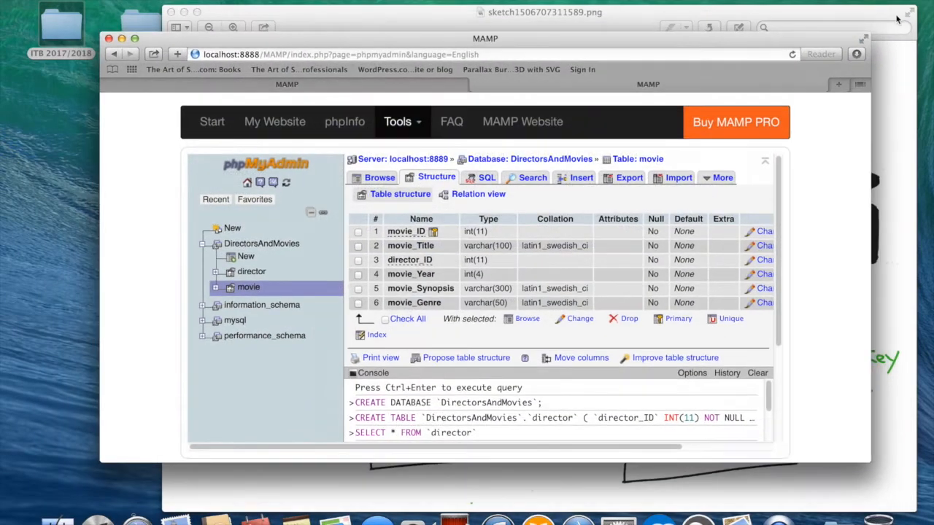
Step: Review the sketch of the director and movie table relationship in the image viewer, and return to phpMyAdmin in the browser
{"action": "left_click", "coordinate": [905, 15]}
{"action": "left_click", "coordinate": [911, 13]}
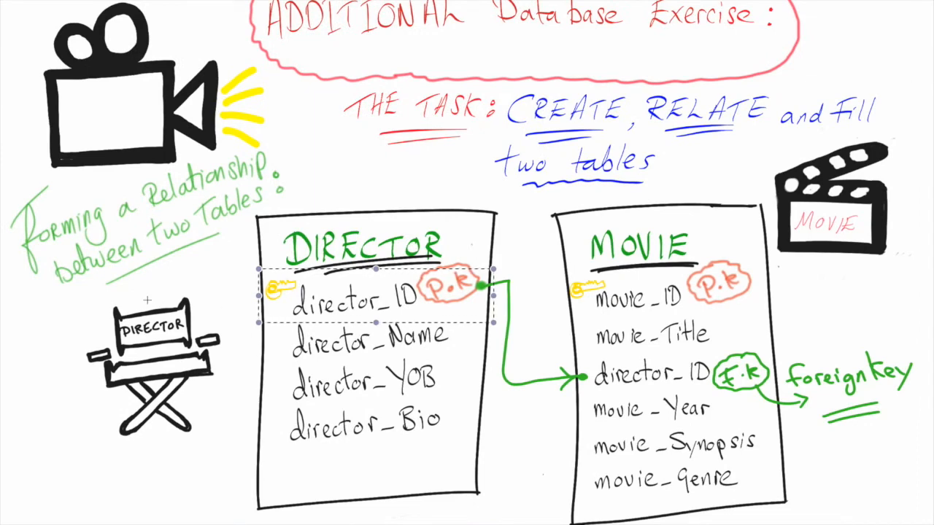
{"action": "left_click", "coordinate": [821, 130]}
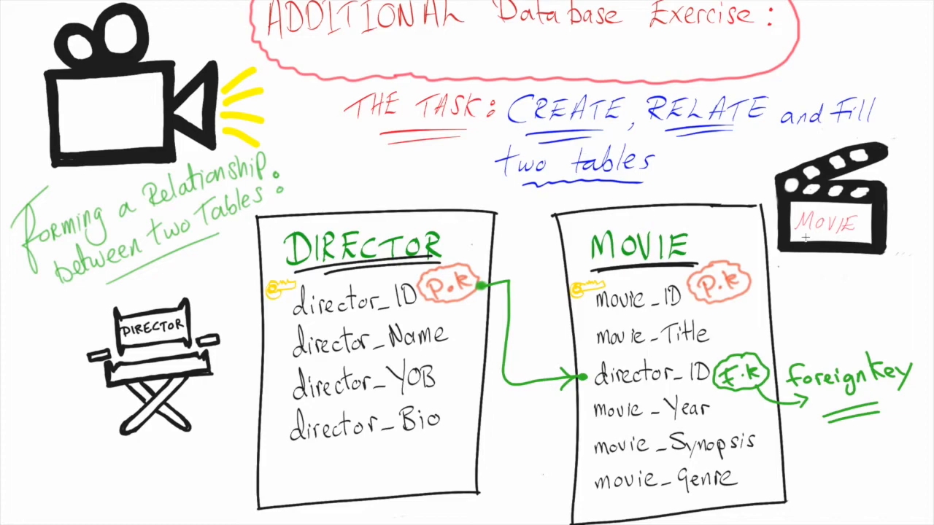
{"action": "mouse_move", "coordinate": [467, 1]}
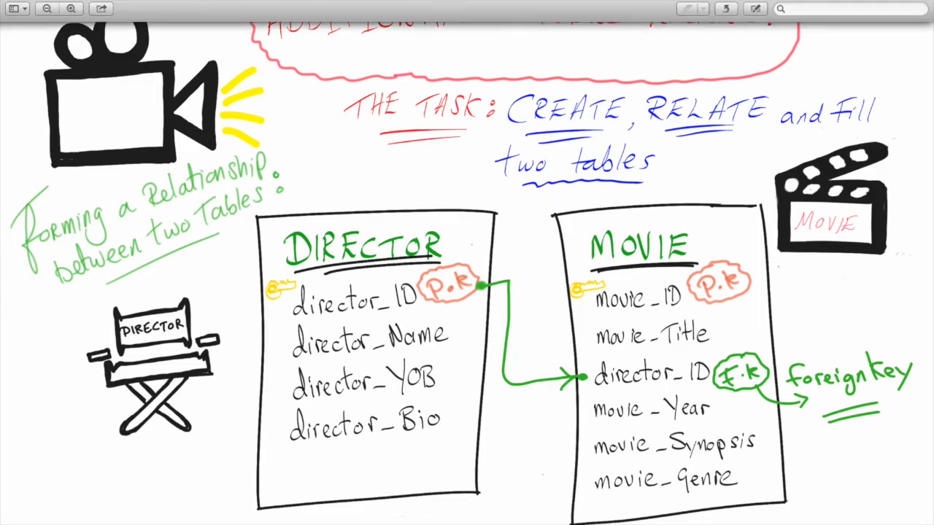
{"action": "key", "text": "Escape"}
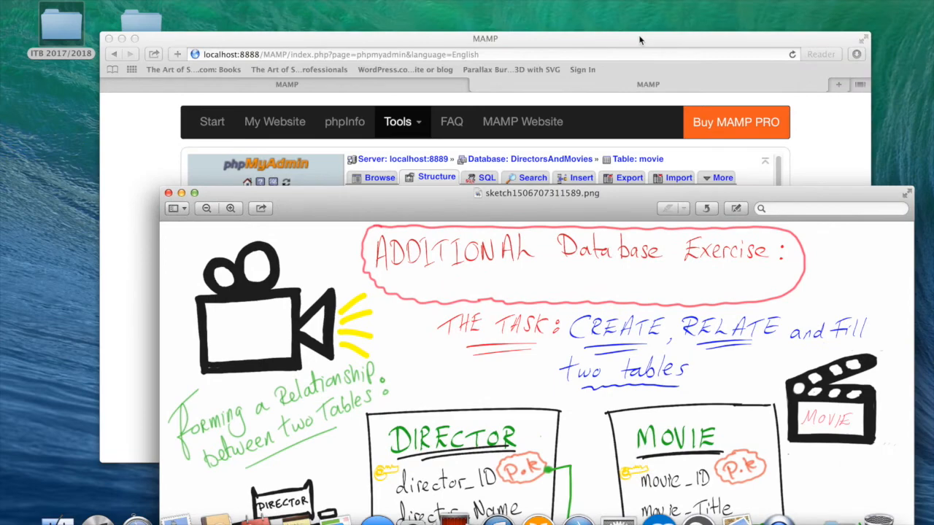
{"action": "left_click", "coordinate": [640, 40]}
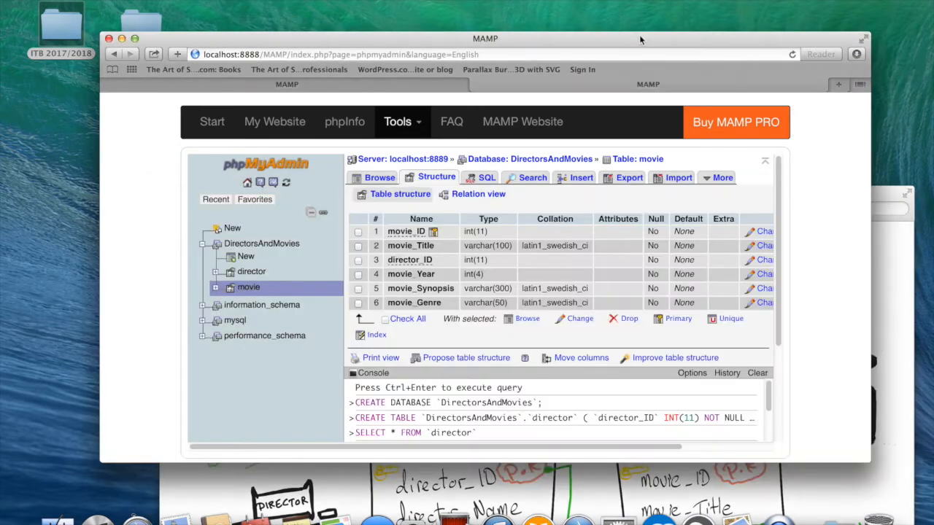
{"action": "left_click", "coordinate": [864, 40]}
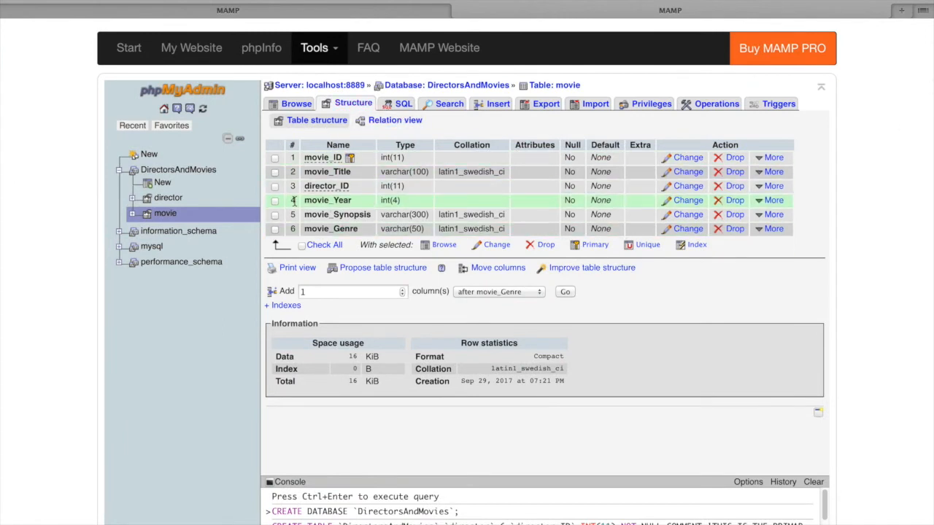
Step: Browse the movie table's rows and compare the structures of the movie and director tables
{"action": "left_click", "coordinate": [296, 104]}
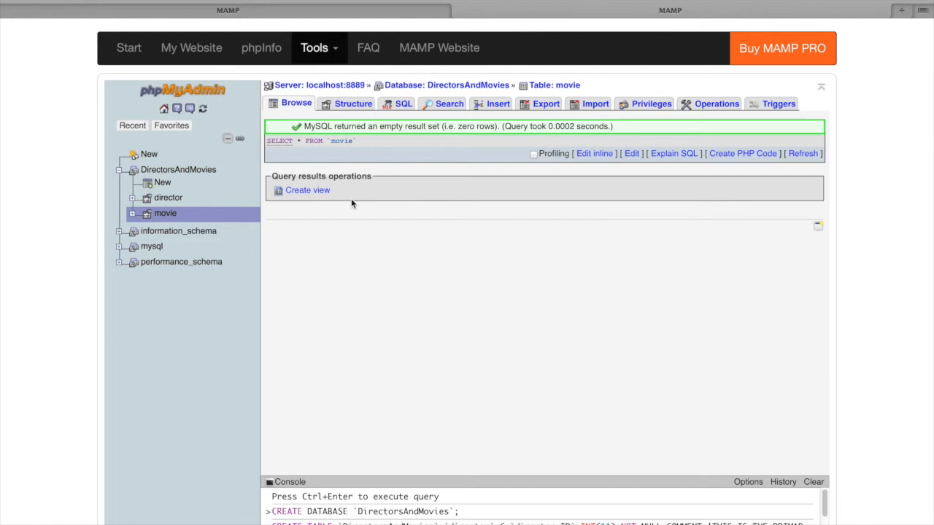
{"action": "left_click", "coordinate": [355, 107]}
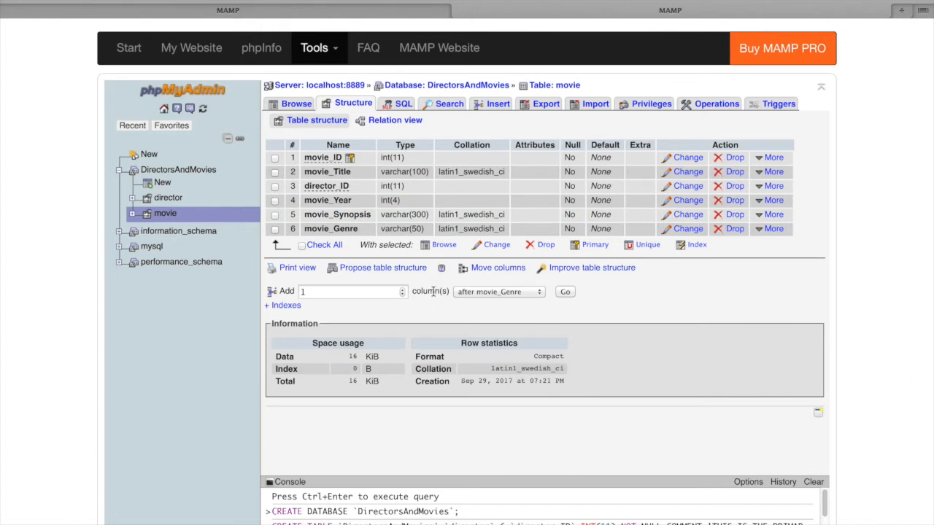
{"action": "left_click", "coordinate": [173, 204]}
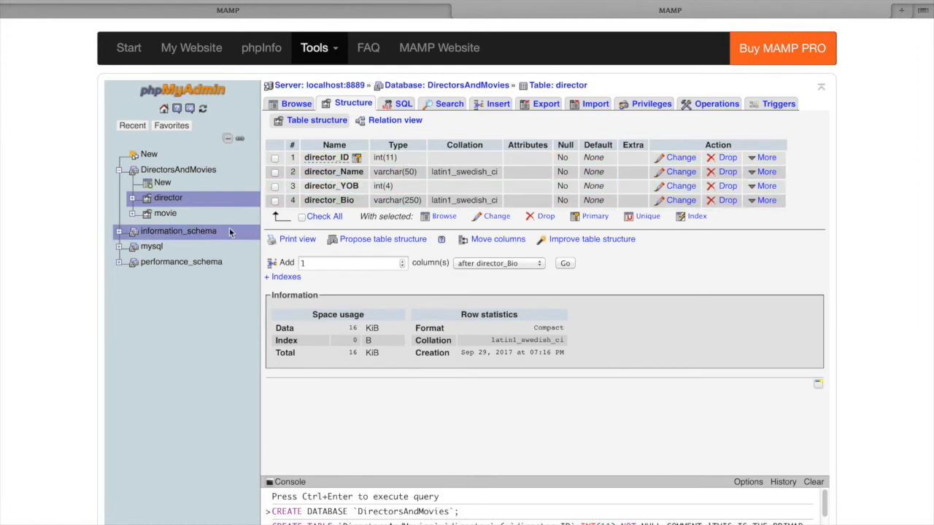
{"action": "left_click", "coordinate": [168, 215]}
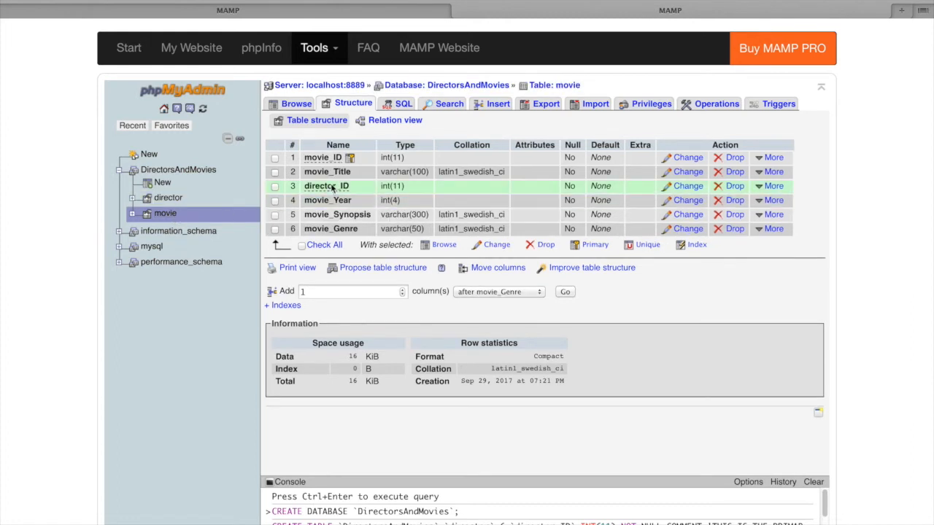
Step: Examine the name and type of the director_ID column in the movie table's structure
{"action": "left_click_drag", "start_coordinate": [292, 191], "coordinate": [429, 184]}
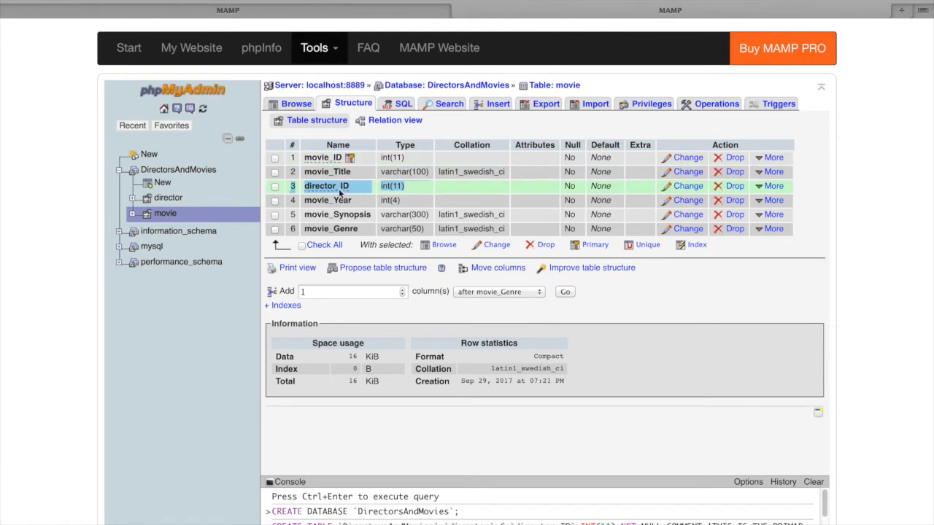
{"action": "left_click", "coordinate": [321, 190]}
{"action": "left_click", "coordinate": [276, 187]}
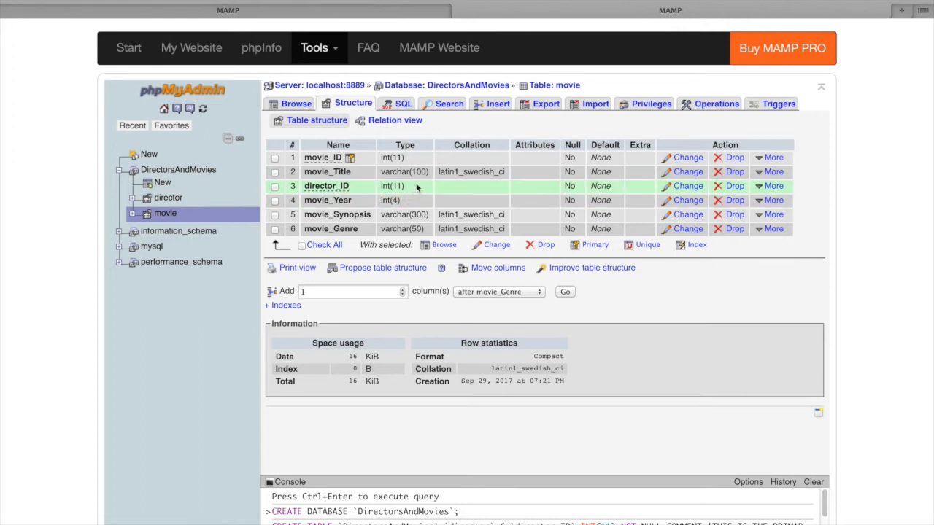
{"action": "left_click_drag", "start_coordinate": [416, 188], "coordinate": [290, 186]}
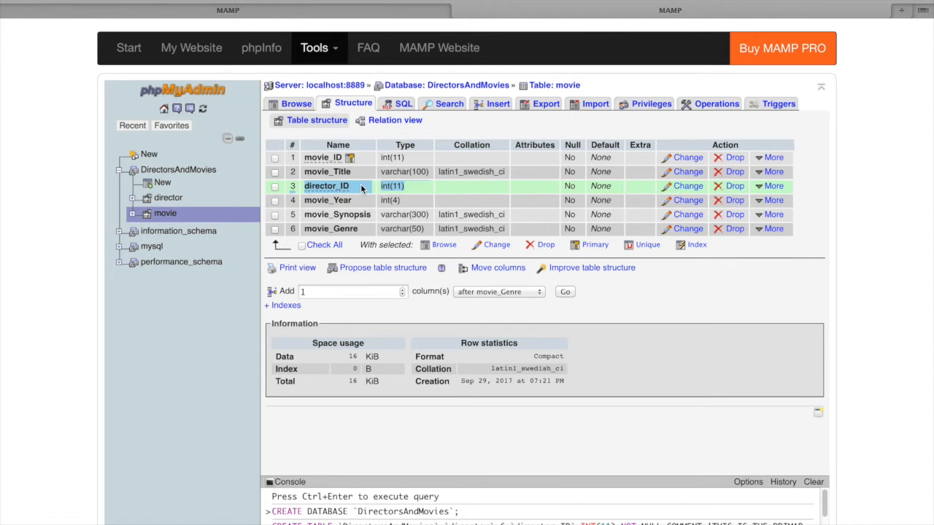
{"action": "mouse_move", "coordinate": [413, 188]}
{"action": "left_mouse_down"}
{"action": "mouse_move", "coordinate": [305, 190]}
{"action": "mouse_move", "coordinate": [412, 189]}
{"action": "left_mouse_up"}
{"action": "left_click", "coordinate": [387, 188]}
{"action": "left_click", "coordinate": [419, 185]}
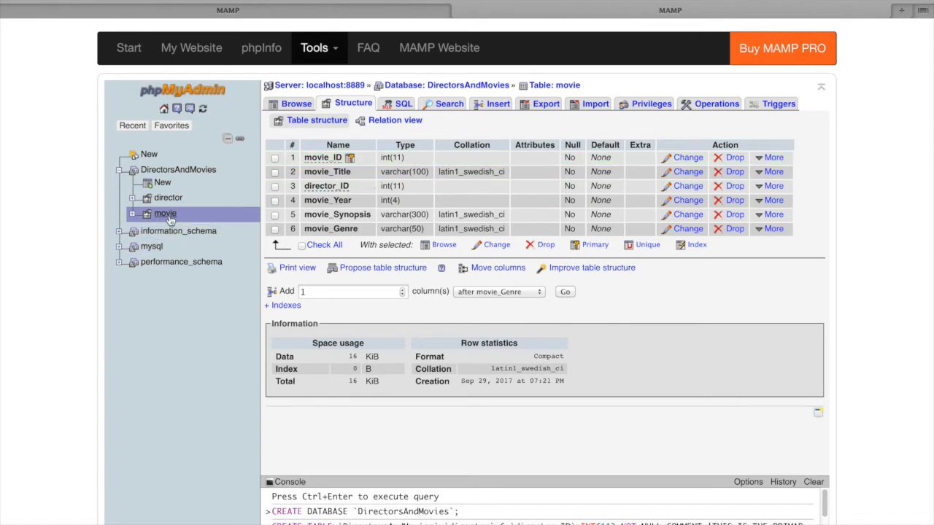
{"action": "left_click_drag", "start_coordinate": [305, 186], "coordinate": [367, 190]}
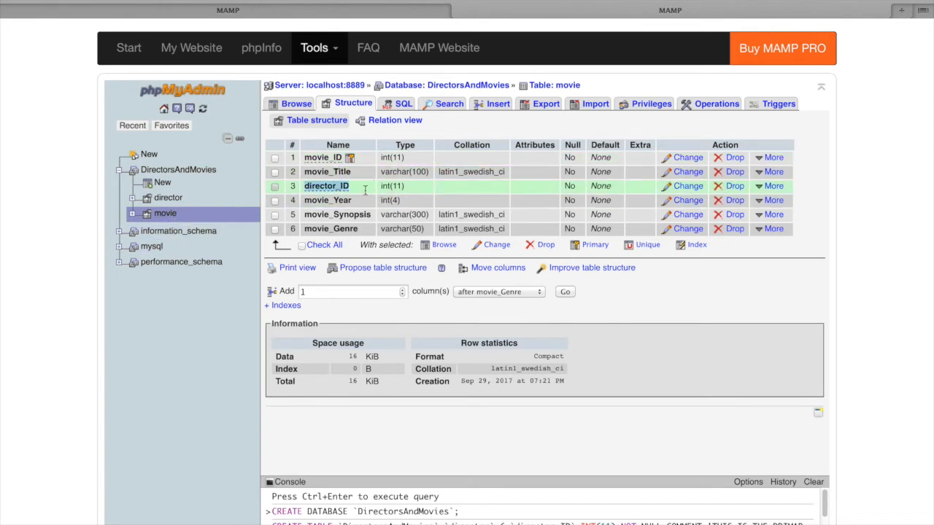
Step: Open the movie table's relation view and set the foreign key constraint's column to movie_ID
{"action": "left_click", "coordinate": [406, 127]}
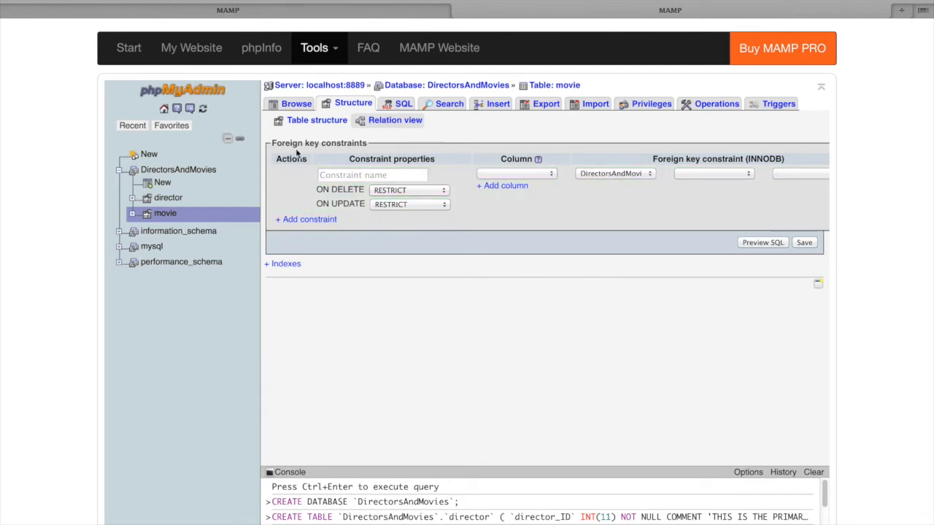
{"action": "mouse_move", "coordinate": [271, 145]}
{"action": "left_mouse_down"}
{"action": "mouse_move", "coordinate": [324, 148]}
{"action": "mouse_move", "coordinate": [270, 149]}
{"action": "mouse_move", "coordinate": [278, 149]}
{"action": "left_mouse_up"}
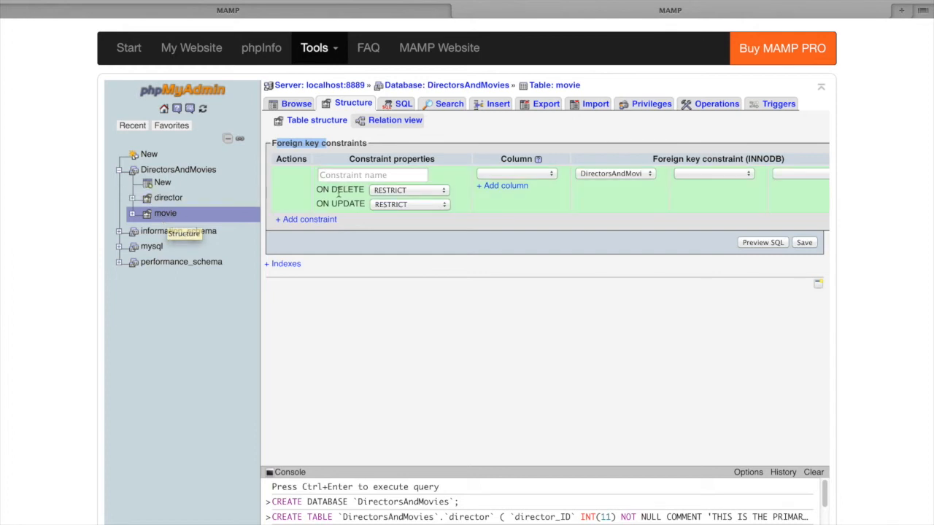
{"action": "left_click", "coordinate": [552, 175]}
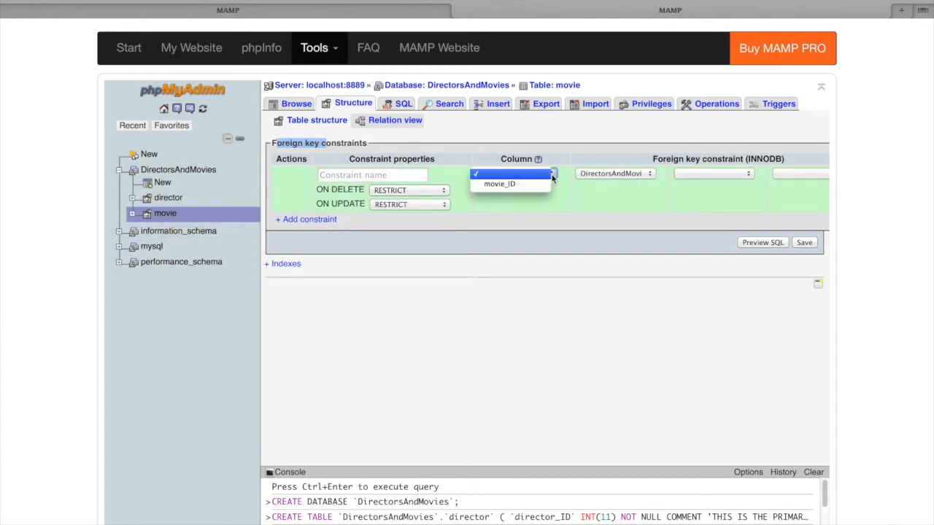
{"action": "left_click", "coordinate": [553, 175]}
{"action": "left_click", "coordinate": [552, 175]}
{"action": "left_click", "coordinate": [552, 176]}
{"action": "left_click", "coordinate": [536, 176]}
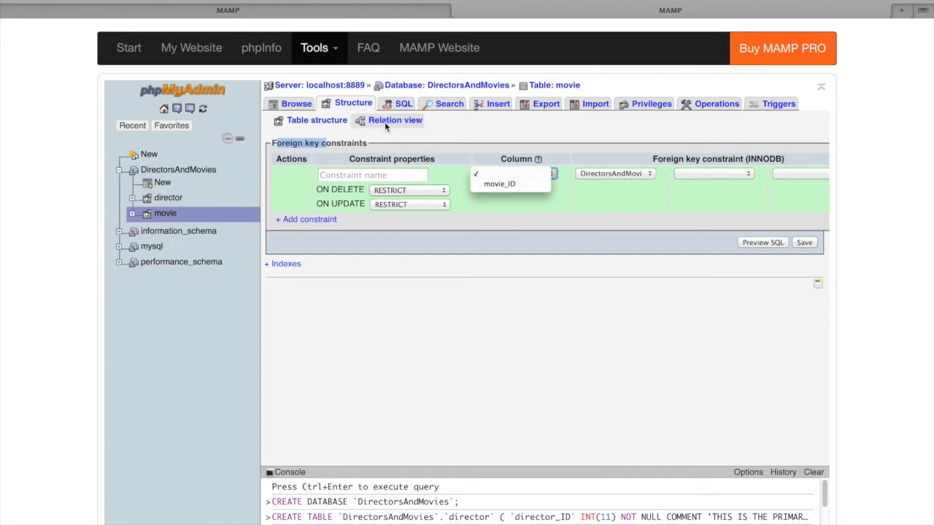
{"action": "left_click", "coordinate": [551, 176]}
{"action": "left_click", "coordinate": [552, 177]}
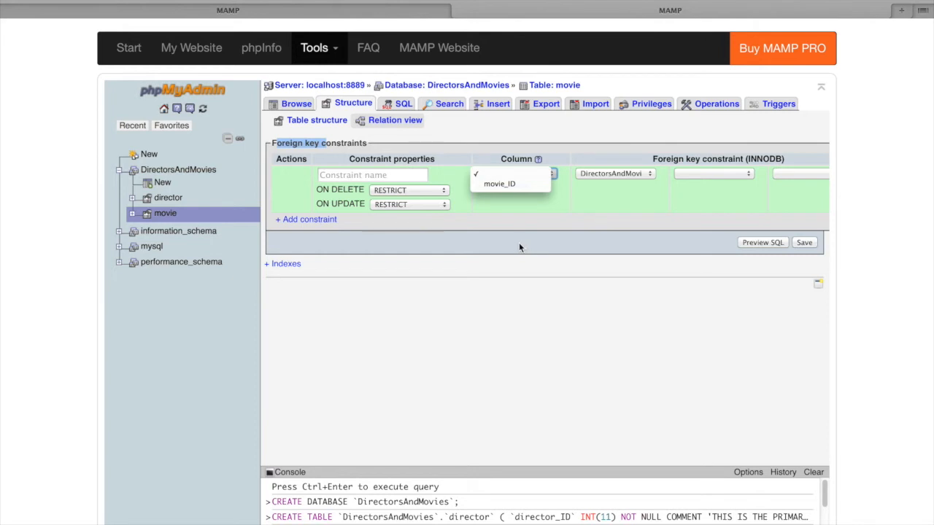
{"action": "left_click", "coordinate": [519, 174]}
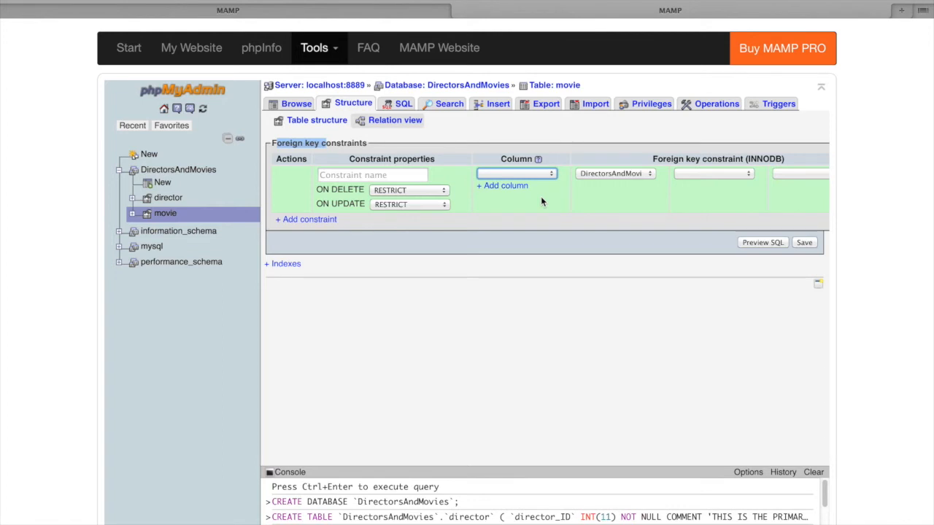
{"action": "left_click", "coordinate": [550, 176]}
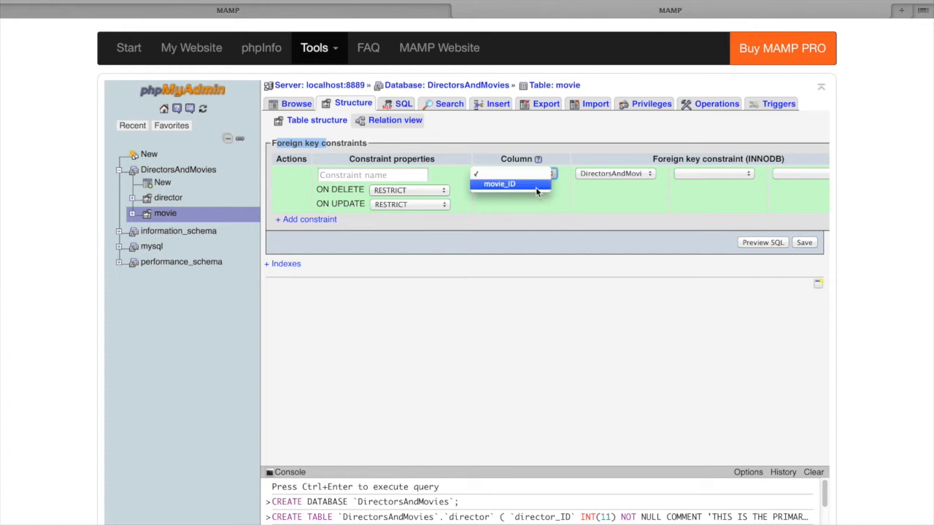
{"action": "left_click", "coordinate": [540, 191]}
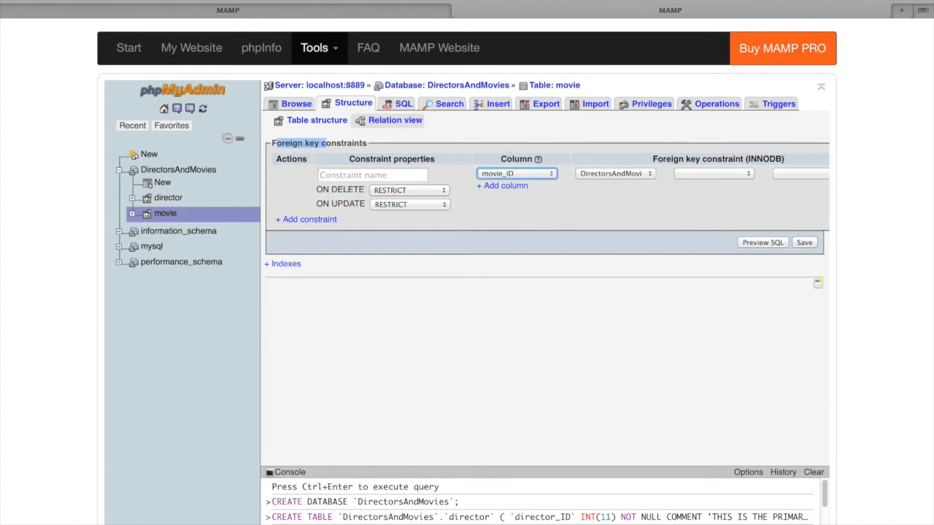
Step: Check the computer's OS X version and recheck the columns offered for the foreign key constraint
{"action": "left_click", "coordinate": [9, 2]}
{"action": "left_click", "coordinate": [33, 6]}
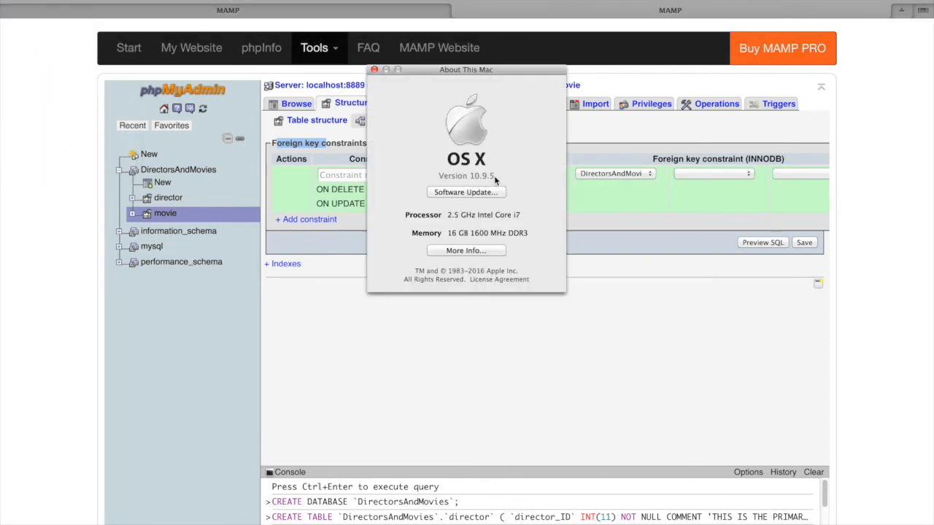
{"action": "left_click", "coordinate": [375, 70]}
{"action": "left_click", "coordinate": [540, 173]}
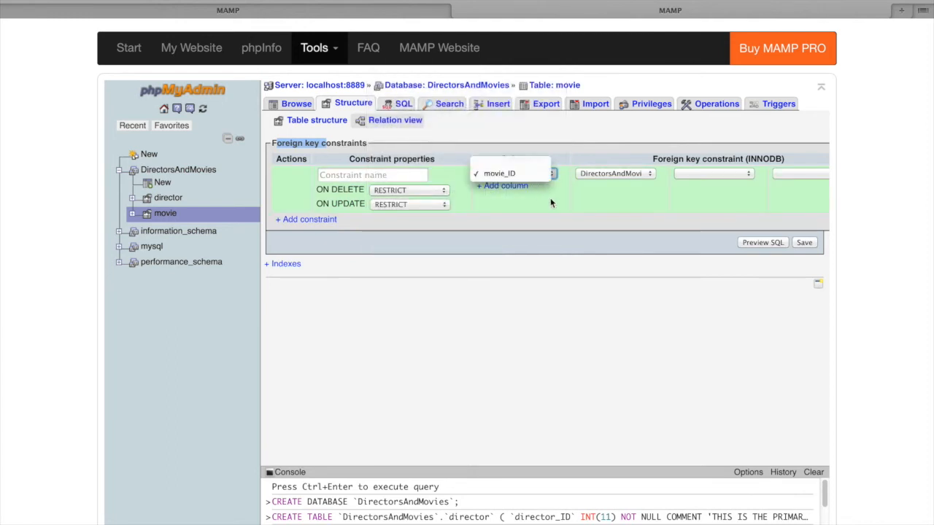
{"action": "left_click", "coordinate": [502, 174]}
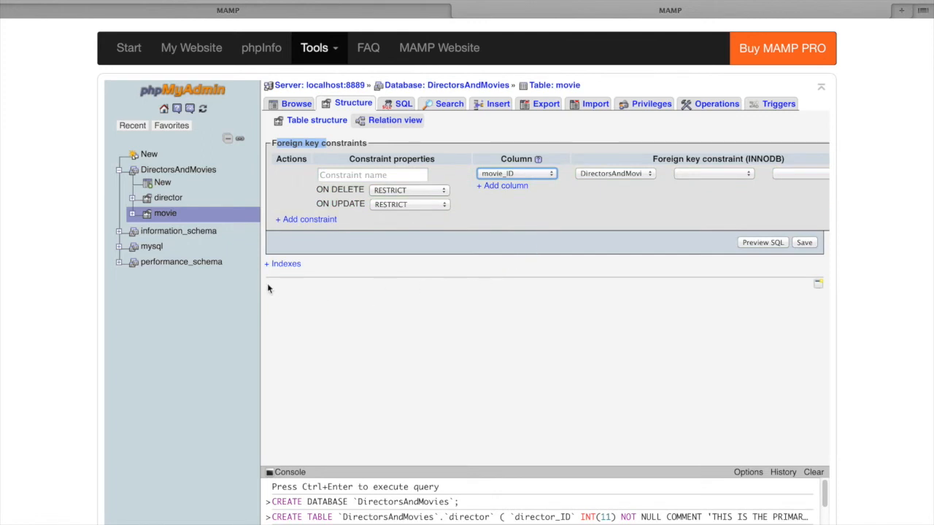
Step: Add an index named FK of type INDEX on the director_ID column of the movie table
{"action": "left_click", "coordinate": [285, 267]}
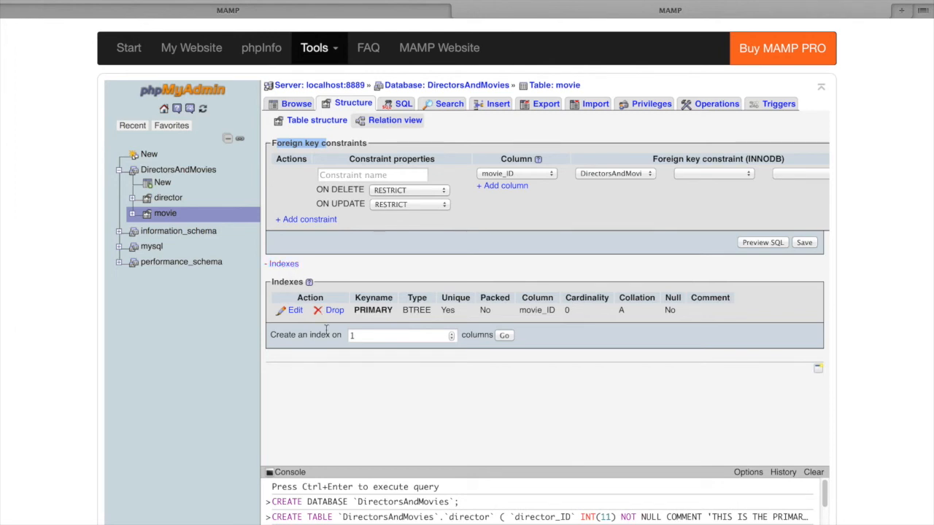
{"action": "left_click", "coordinate": [505, 335]}
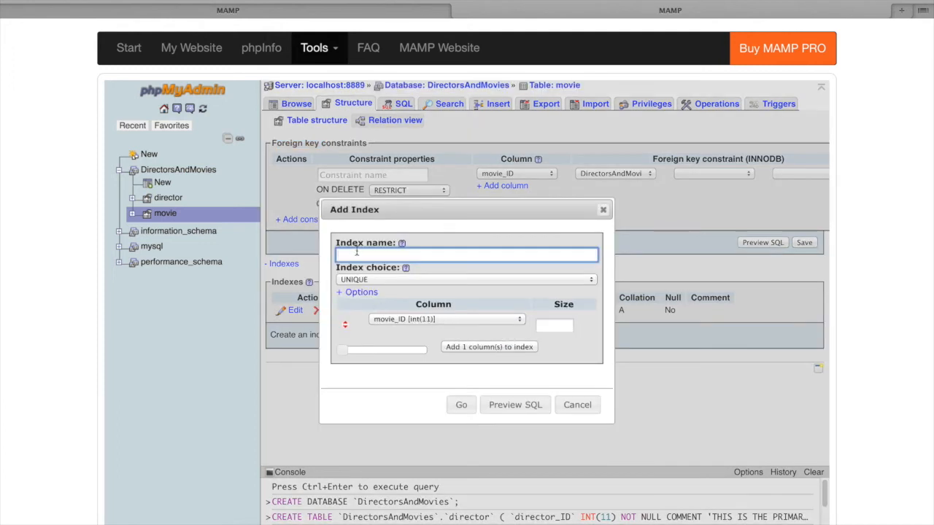
{"action": "type", "text": "FK"}
{"action": "left_click", "coordinate": [361, 281]}
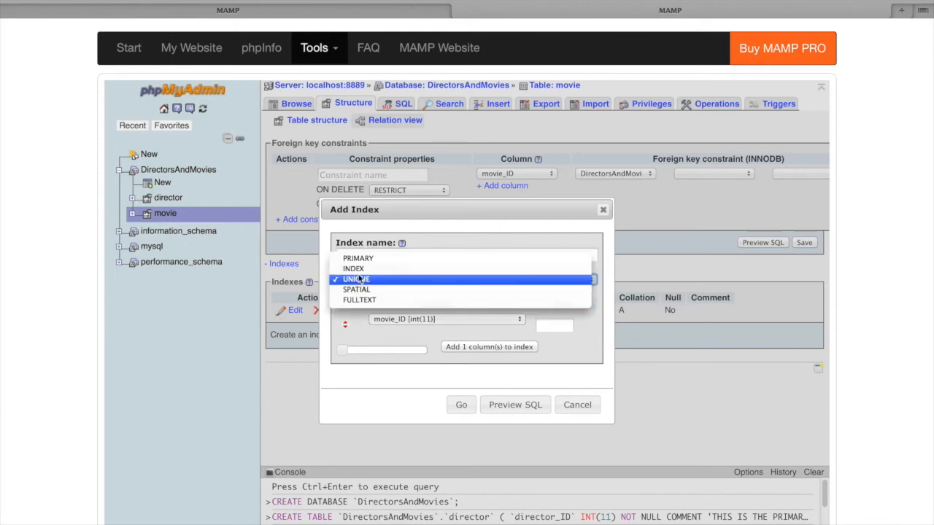
{"action": "left_click", "coordinate": [358, 270]}
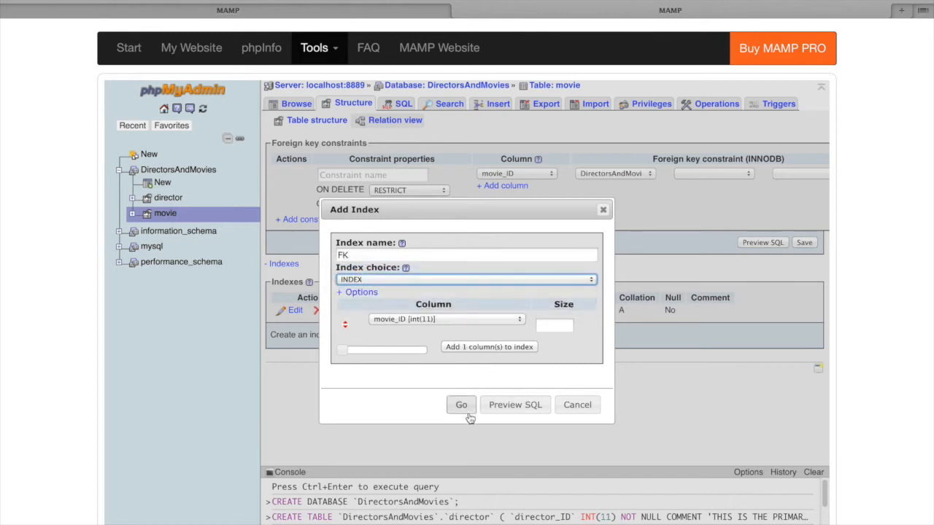
{"action": "left_click", "coordinate": [465, 318]}
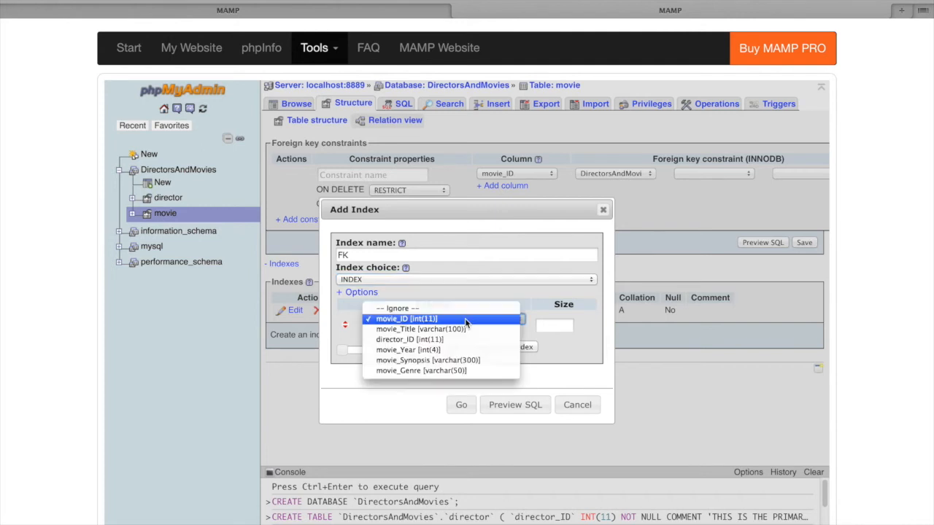
{"action": "left_click", "coordinate": [402, 341]}
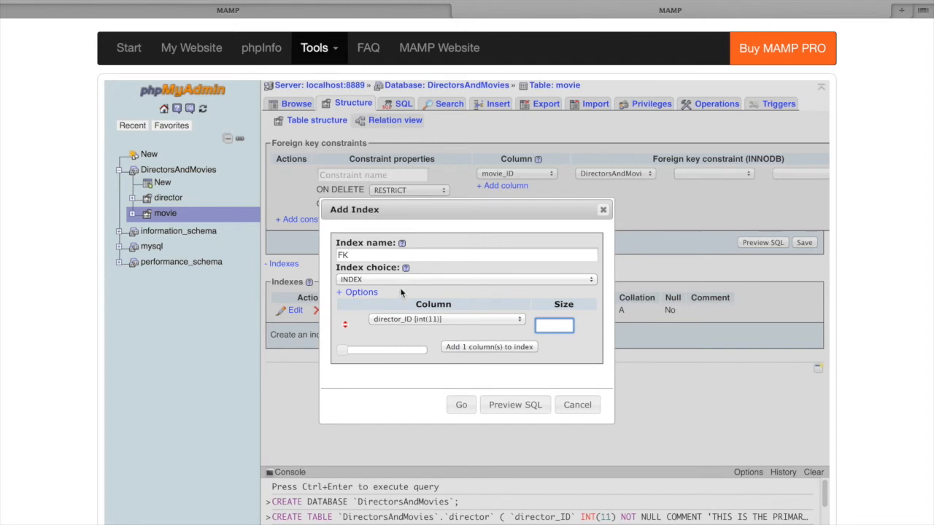
{"action": "left_click", "coordinate": [463, 405]}
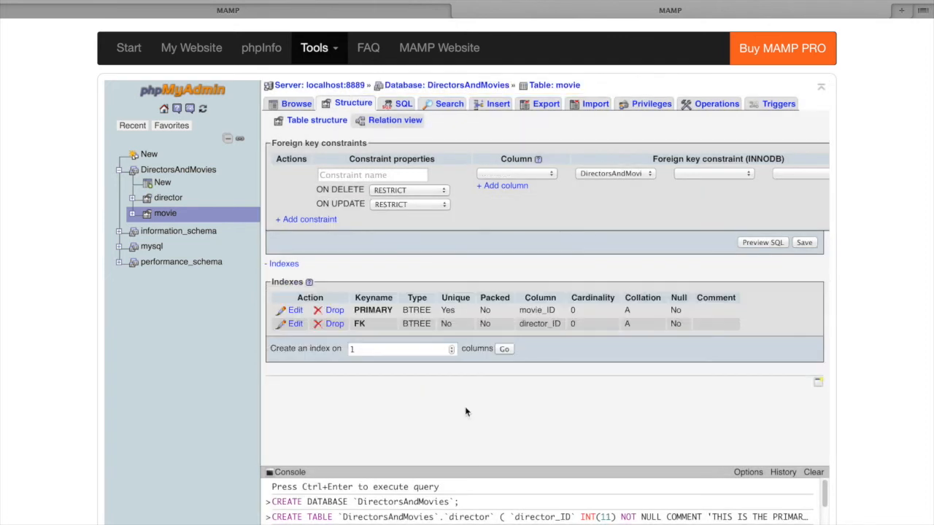
Step: Set the foreign key constraint's column to director_ID and its referenced database to DirectorsAndMovies
{"action": "left_click", "coordinate": [552, 176]}
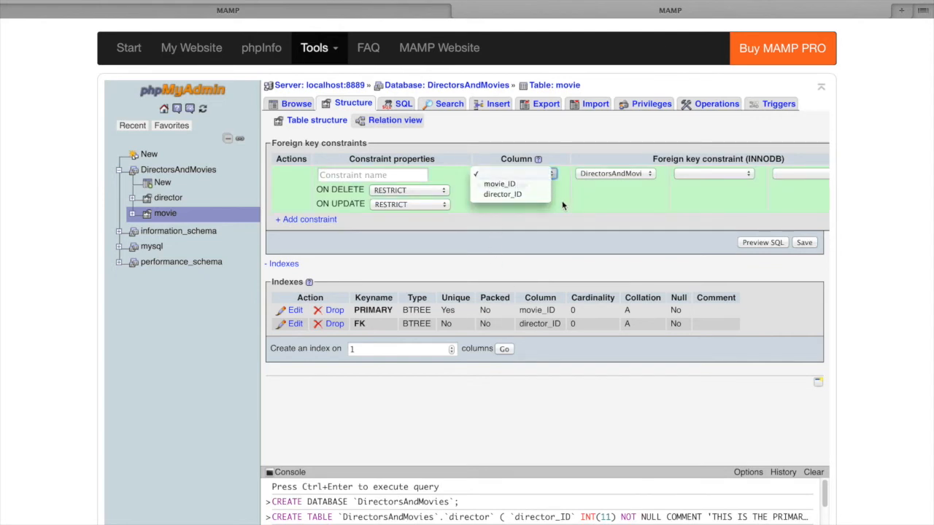
{"action": "left_click", "coordinate": [553, 208]}
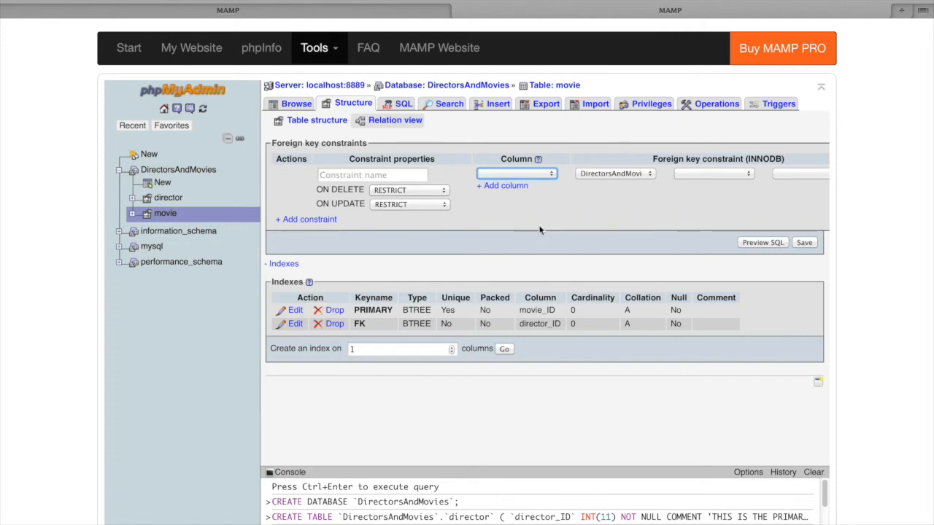
{"action": "left_click_drag", "start_coordinate": [267, 144], "coordinate": [353, 143]}
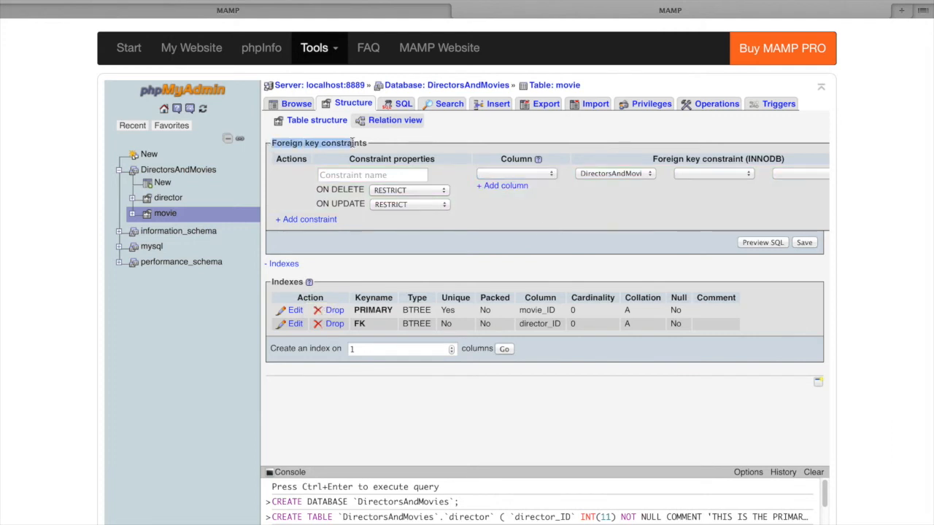
{"action": "left_click", "coordinate": [552, 175]}
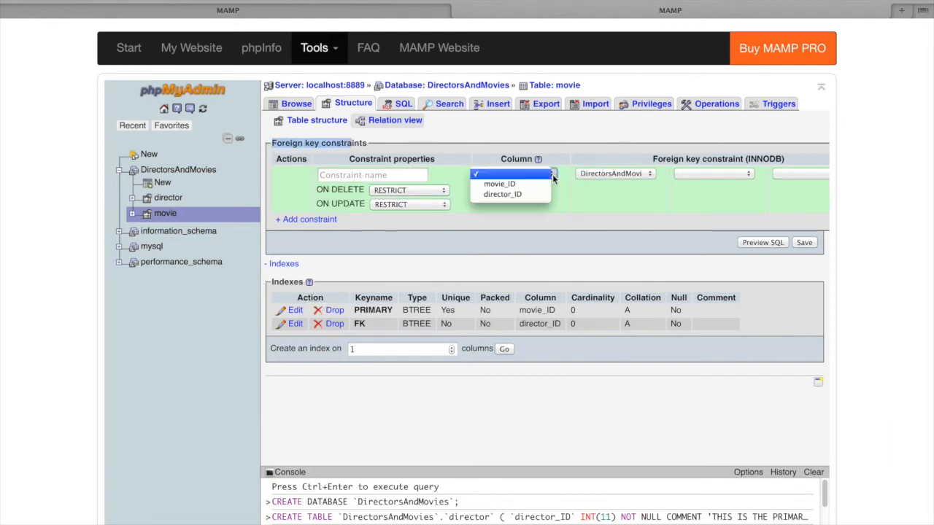
{"action": "left_click", "coordinate": [506, 194]}
{"action": "left_click", "coordinate": [634, 174]}
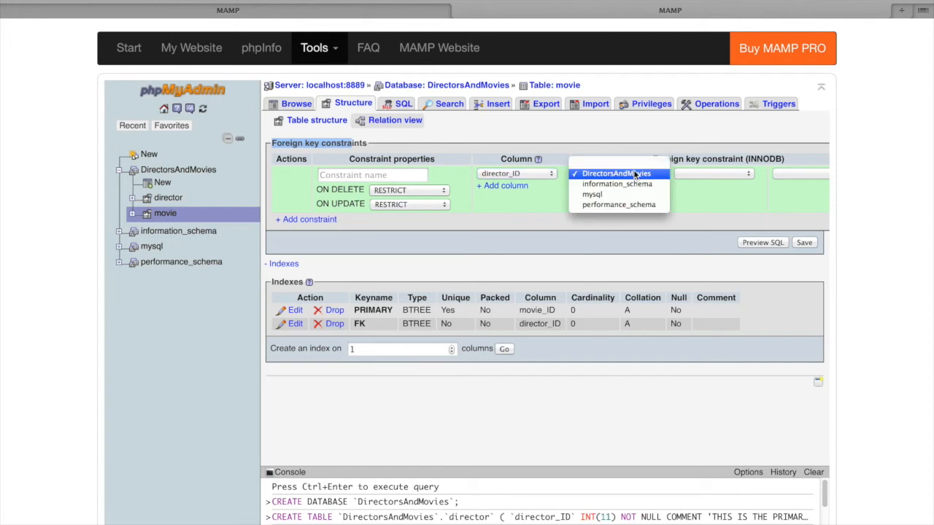
{"action": "left_click", "coordinate": [621, 175]}
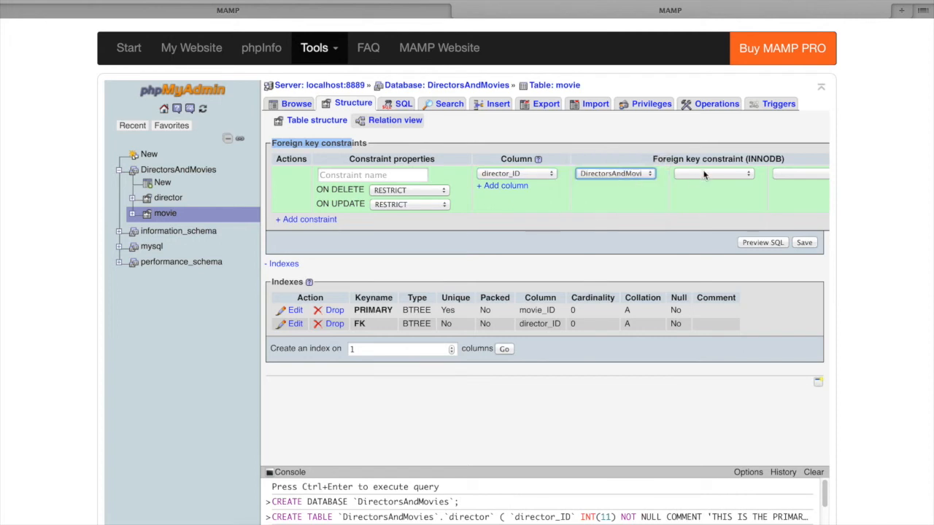
Step: Reference the director table's director_ID column in the foreign key constraint and save the relation
{"action": "left_click", "coordinate": [750, 175]}
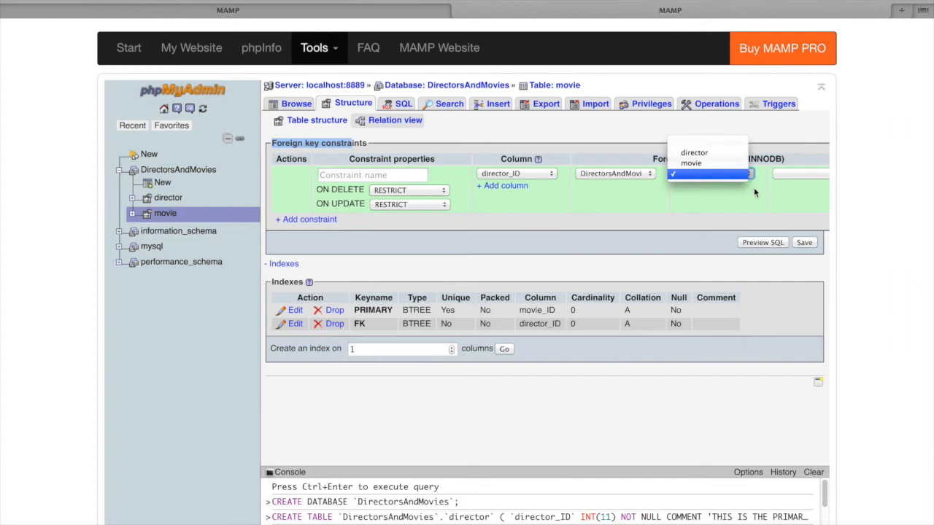
{"action": "left_click", "coordinate": [731, 199]}
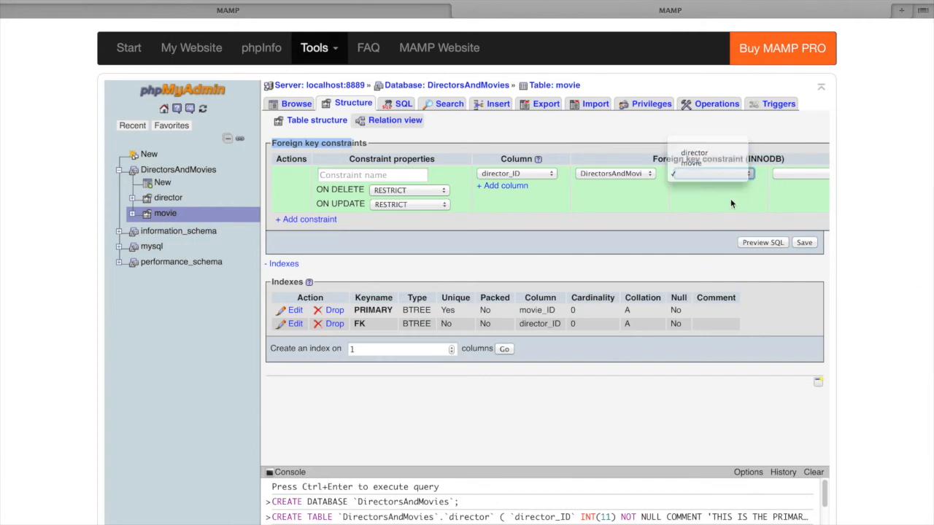
{"action": "left_click", "coordinate": [711, 173]}
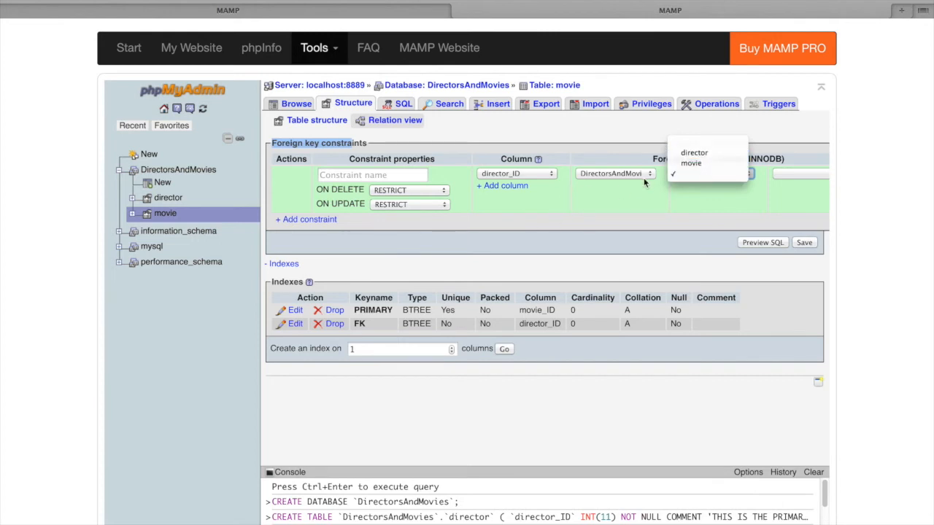
{"action": "left_click", "coordinate": [560, 178]}
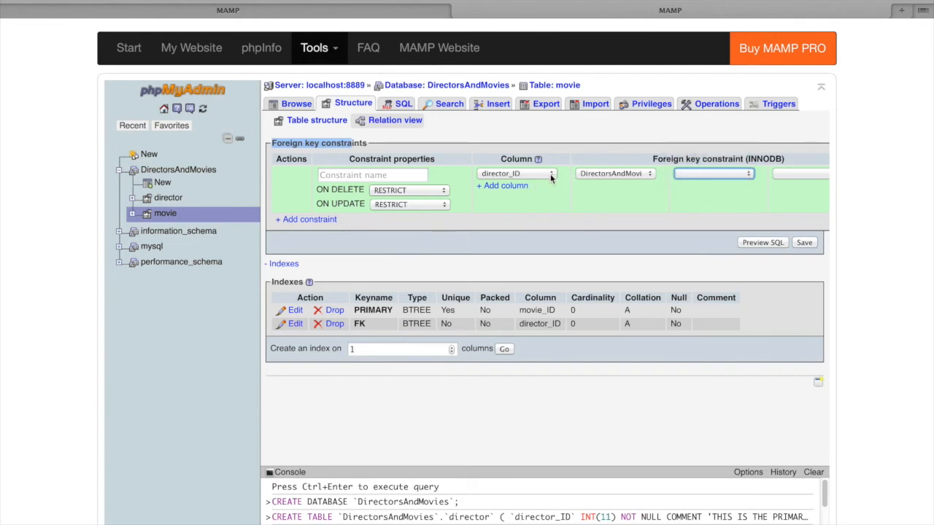
{"action": "left_click", "coordinate": [742, 174]}
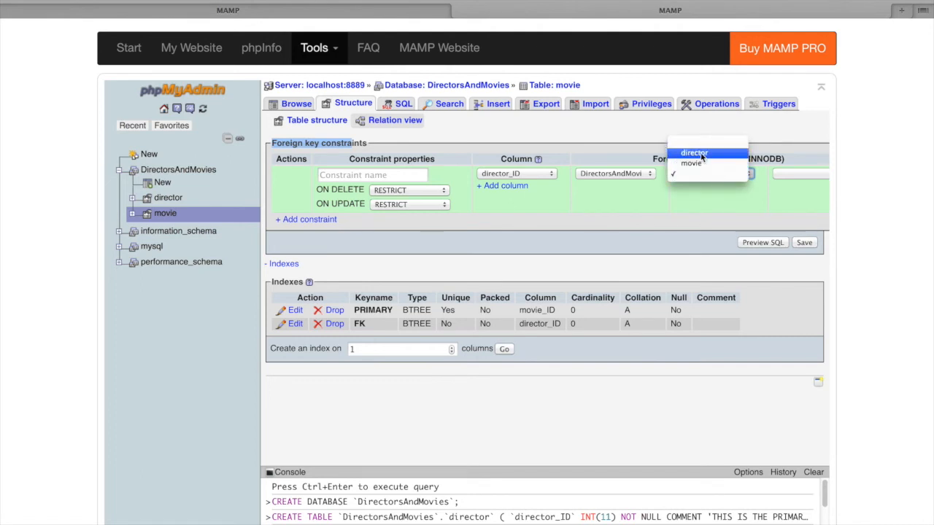
{"action": "left_click", "coordinate": [706, 175]}
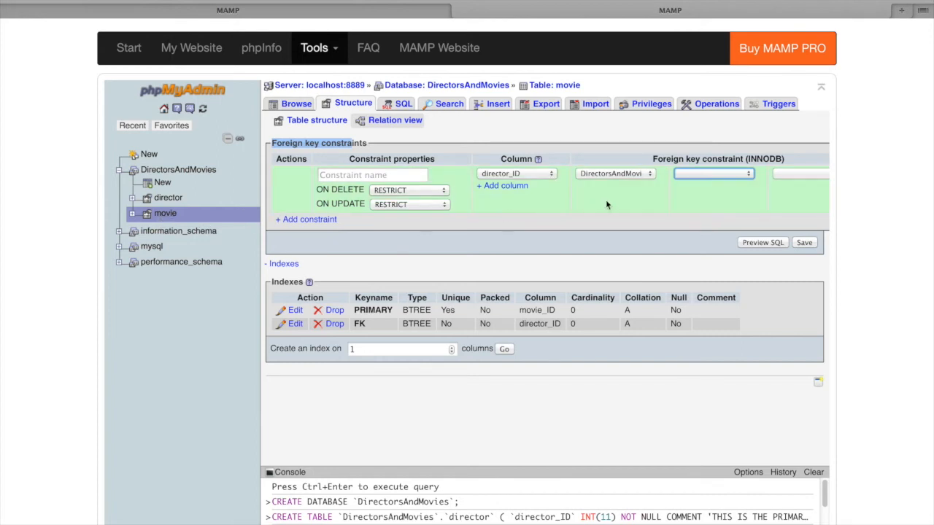
{"action": "left_click", "coordinate": [740, 175]}
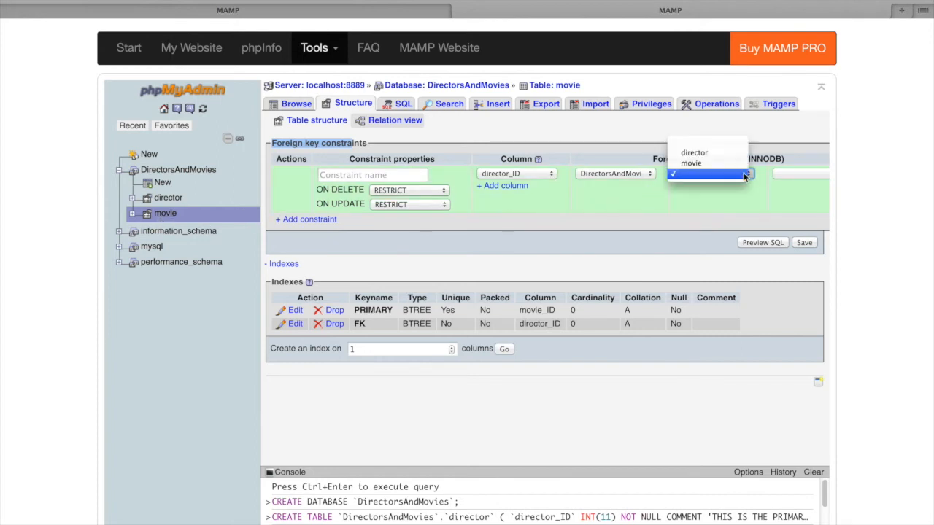
{"action": "left_click", "coordinate": [697, 153]}
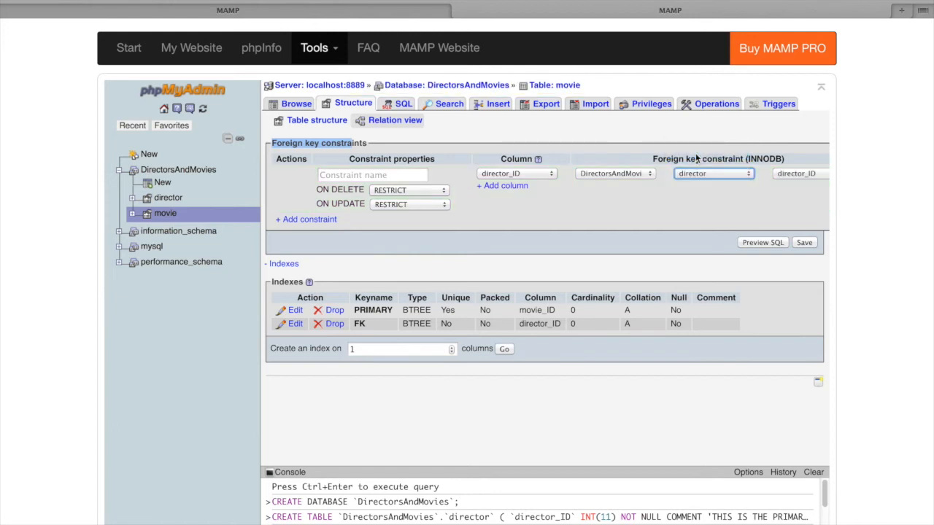
{"action": "left_click", "coordinate": [811, 179]}
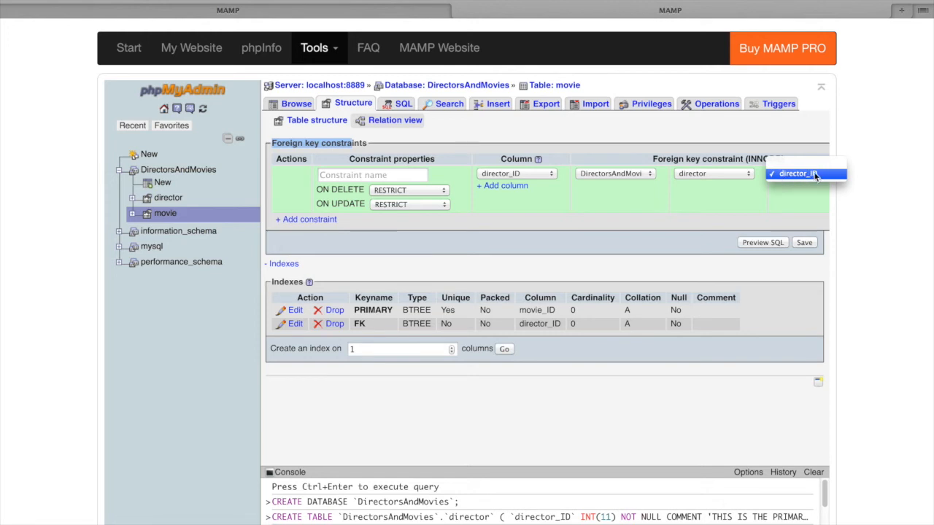
{"action": "left_click", "coordinate": [803, 193]}
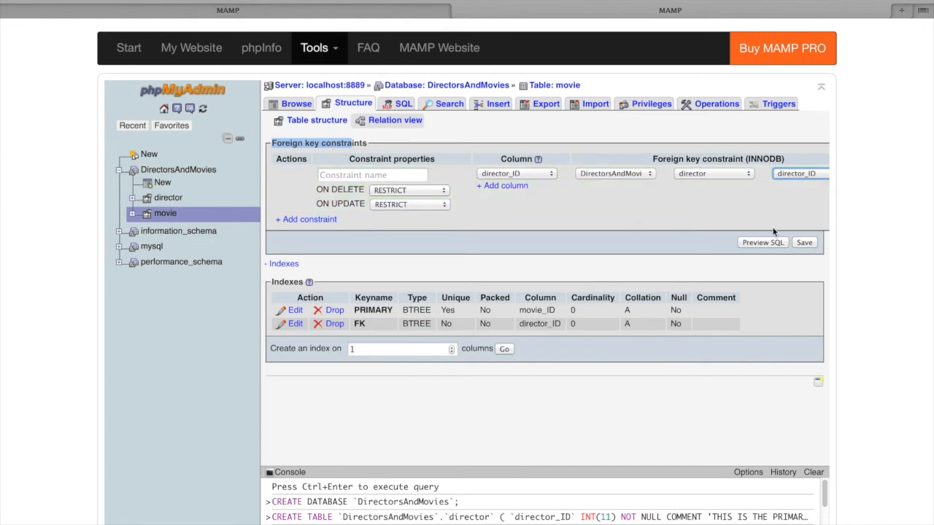
{"action": "left_click", "coordinate": [805, 243]}
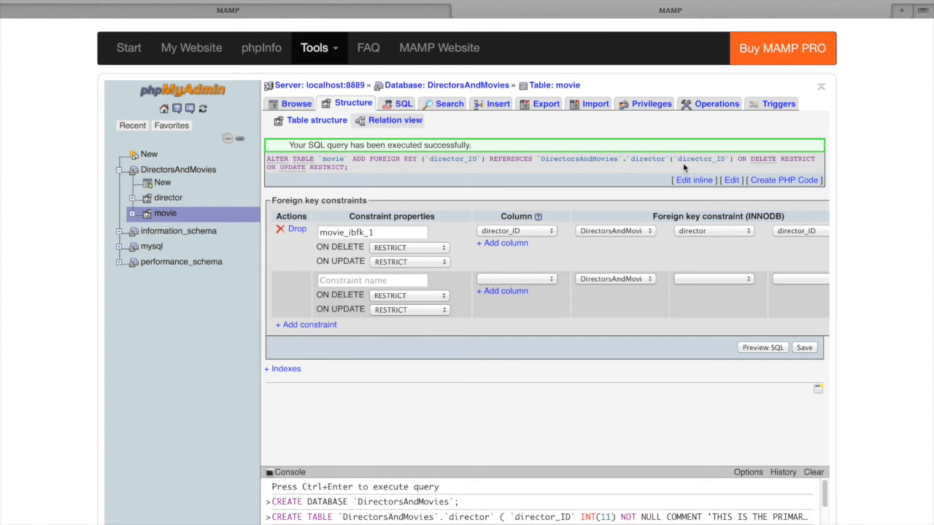
Step: Open the SQL query editor for the movie table and examine its list of columns
{"action": "left_click_drag", "start_coordinate": [747, 170], "coordinate": [407, 105]}
{"action": "left_click", "coordinate": [407, 106]}
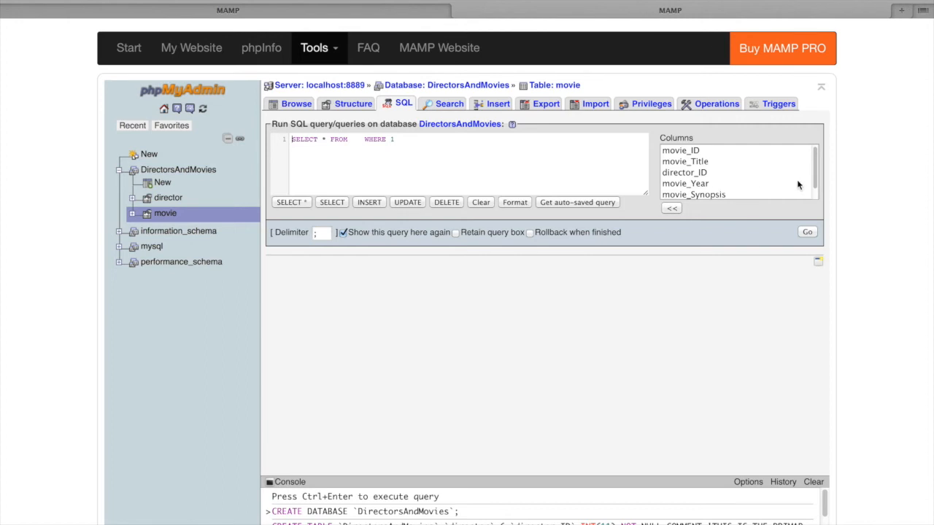
{"action": "left_click", "coordinate": [818, 159]}
{"action": "mouse_move", "coordinate": [818, 159]}
{"action": "left_mouse_down"}
{"action": "mouse_move", "coordinate": [816, 180]}
{"action": "mouse_move", "coordinate": [816, 157]}
{"action": "left_mouse_up"}
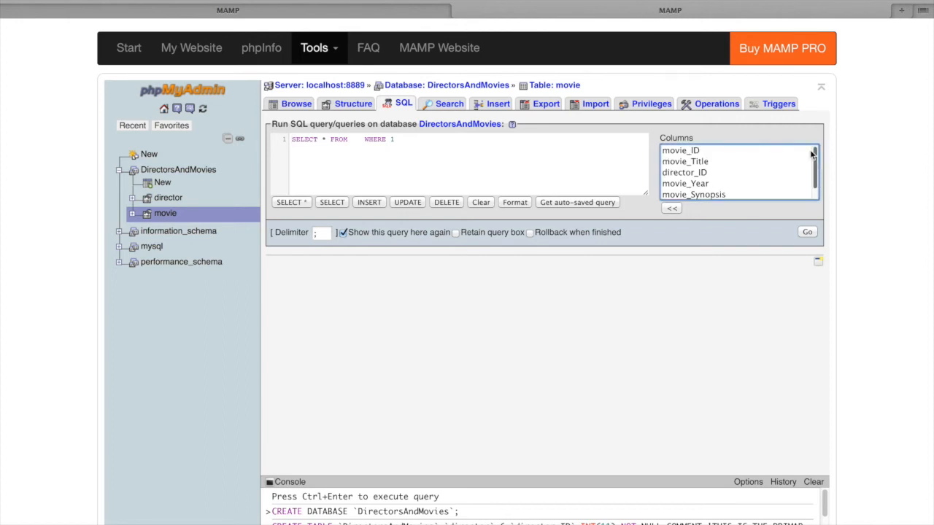
Step: Compare the column structures of the movie and director tables, ending on the movie table
{"action": "left_click", "coordinate": [355, 105]}
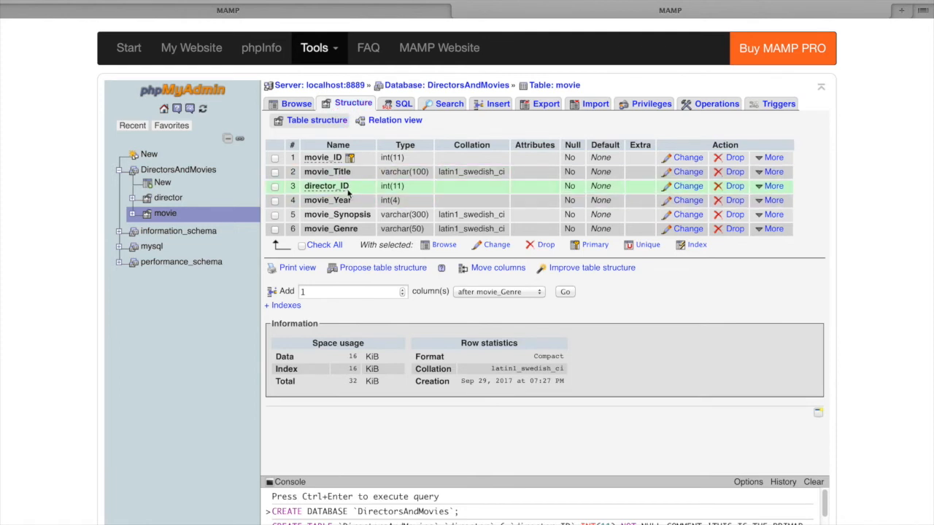
{"action": "left_click", "coordinate": [353, 229]}
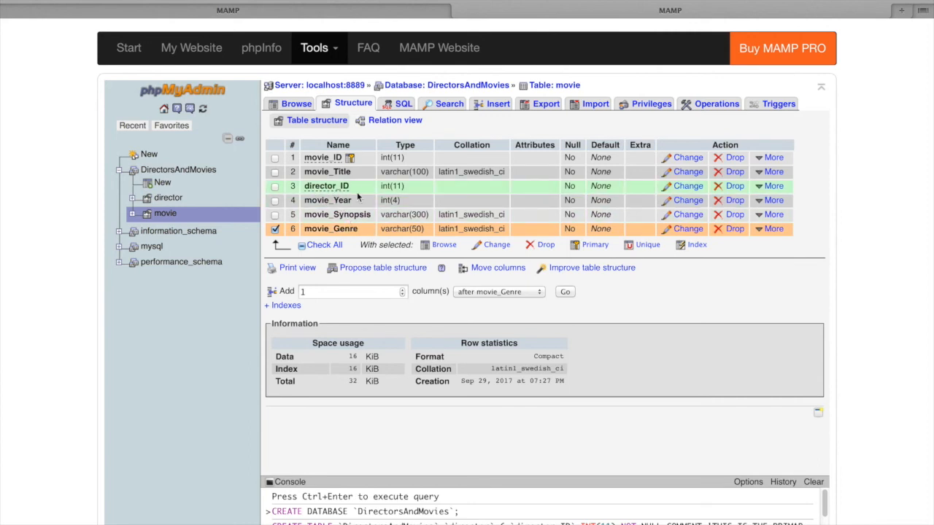
{"action": "left_click", "coordinate": [175, 204]}
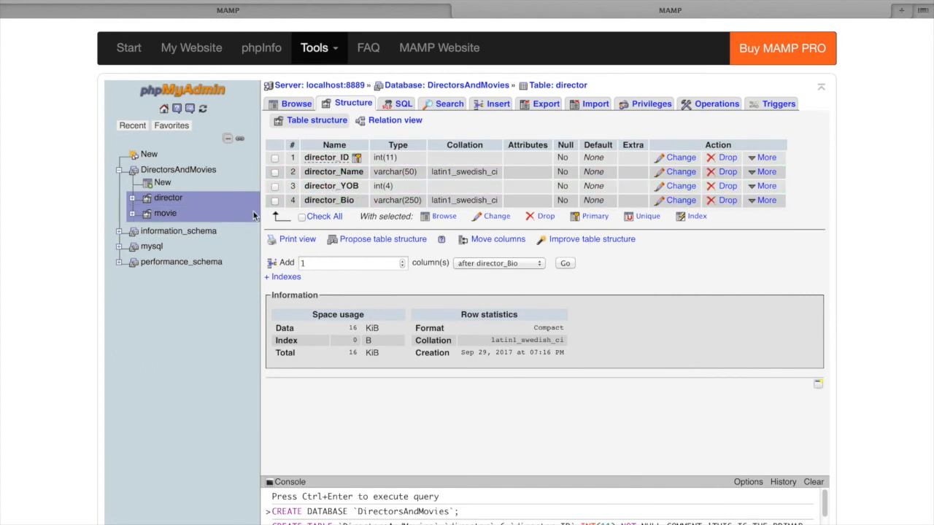
{"action": "left_click", "coordinate": [163, 215]}
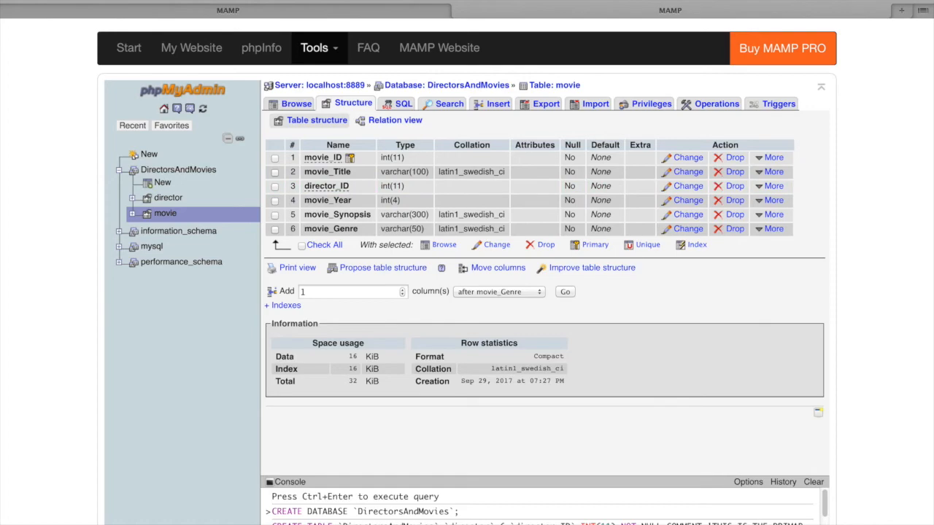
Step: Check the sketch of the two related tables in the image viewer, and return to the browser to view the director table's structure
{"action": "mouse_move", "coordinate": [438, 0]}
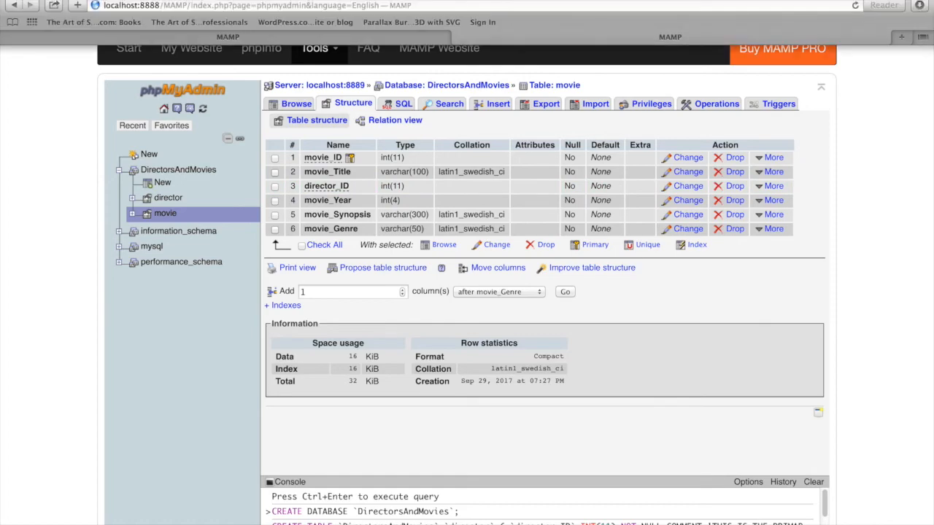
{"action": "left_click", "coordinate": [922, 5]}
{"action": "mouse_move", "coordinate": [889, 189]}
{"action": "left_mouse_down"}
{"action": "mouse_move", "coordinate": [838, 125]}
{"action": "mouse_move", "coordinate": [849, 45]}
{"action": "mouse_move", "coordinate": [763, 1]}
{"action": "left_mouse_up"}
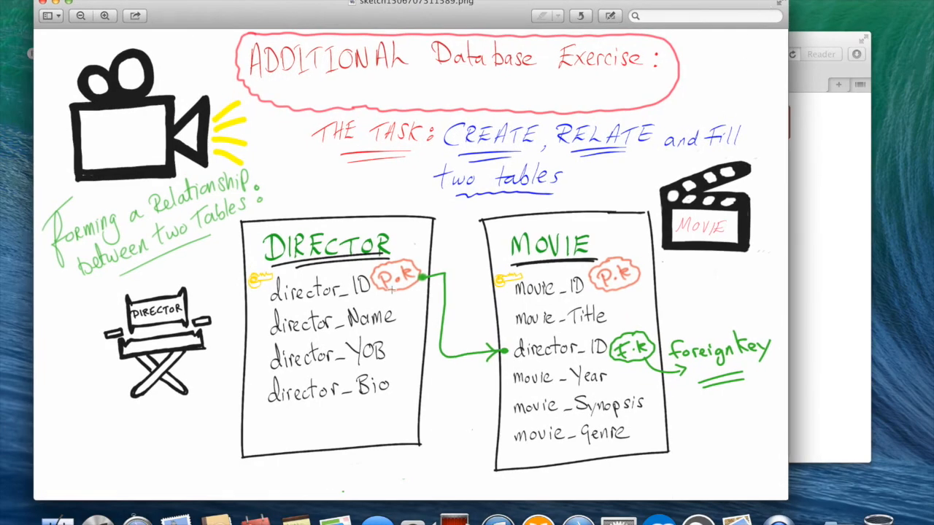
{"action": "left_click", "coordinate": [841, 184]}
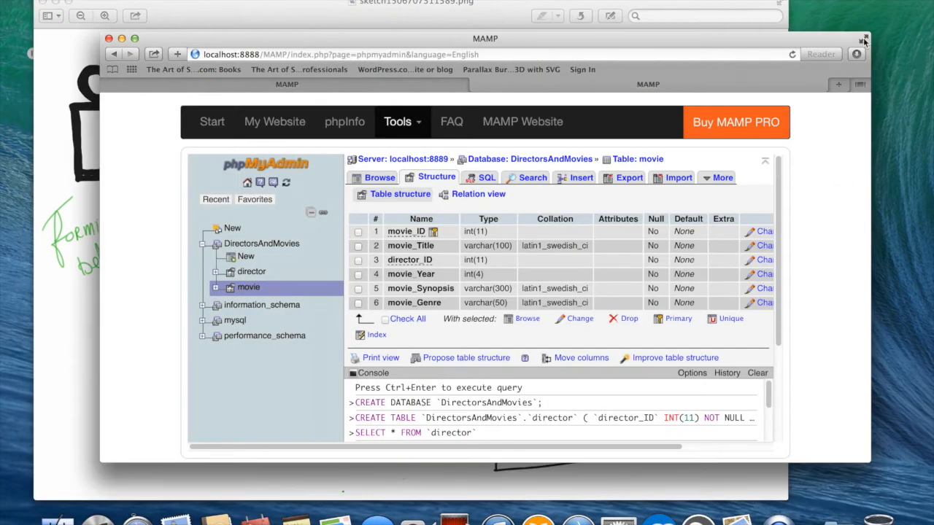
{"action": "left_click", "coordinate": [863, 39]}
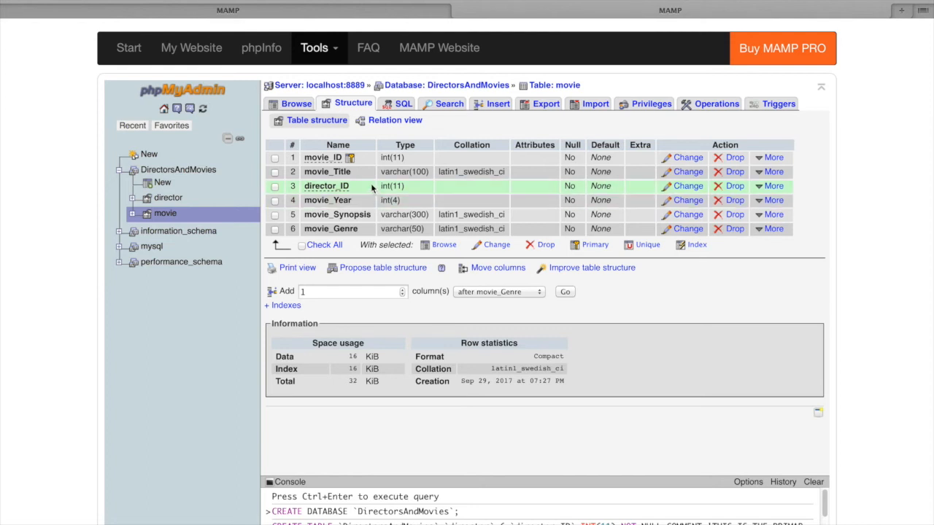
{"action": "left_click", "coordinate": [168, 200]}
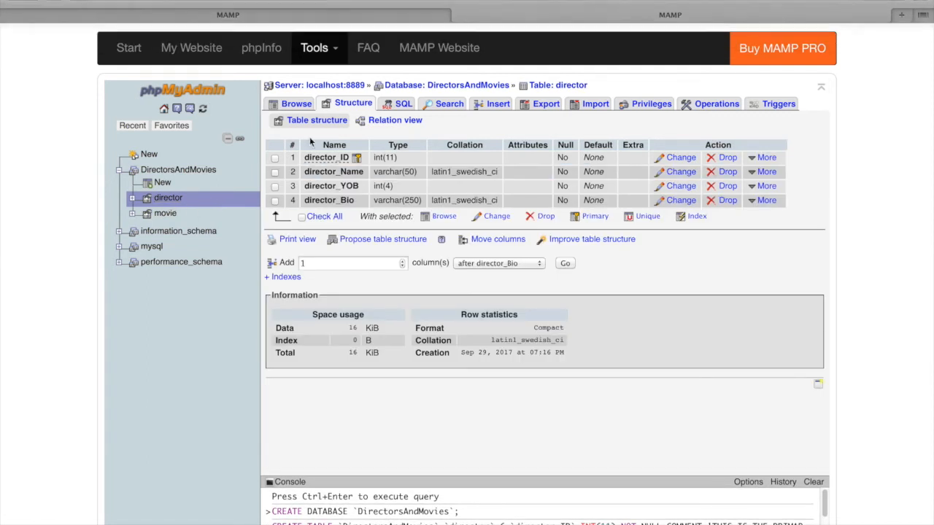
Step: Open the insert form for the director table and enter director_ID 111 and the name Christopher Nolan in the first row
{"action": "left_click", "coordinate": [499, 105]}
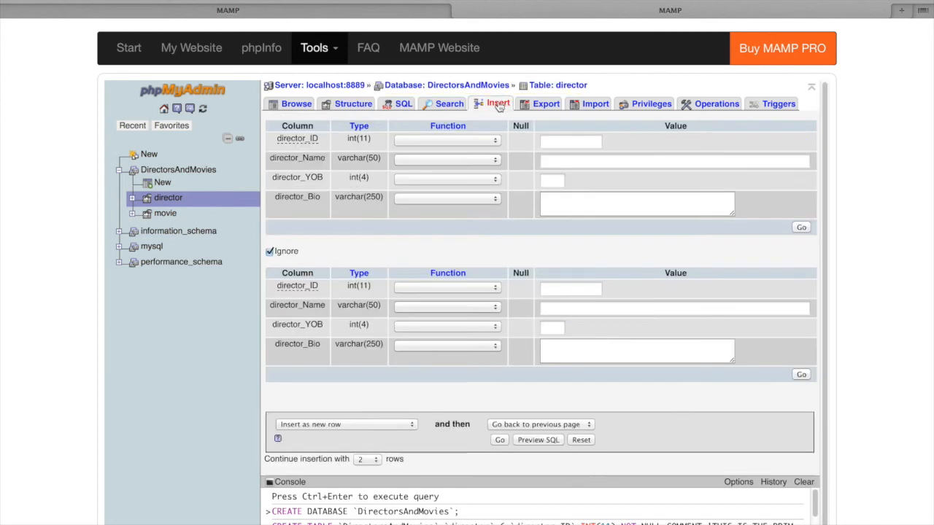
{"action": "left_click", "coordinate": [569, 142]}
{"action": "type", "text": "111"}
{"action": "left_click", "coordinate": [571, 160]}
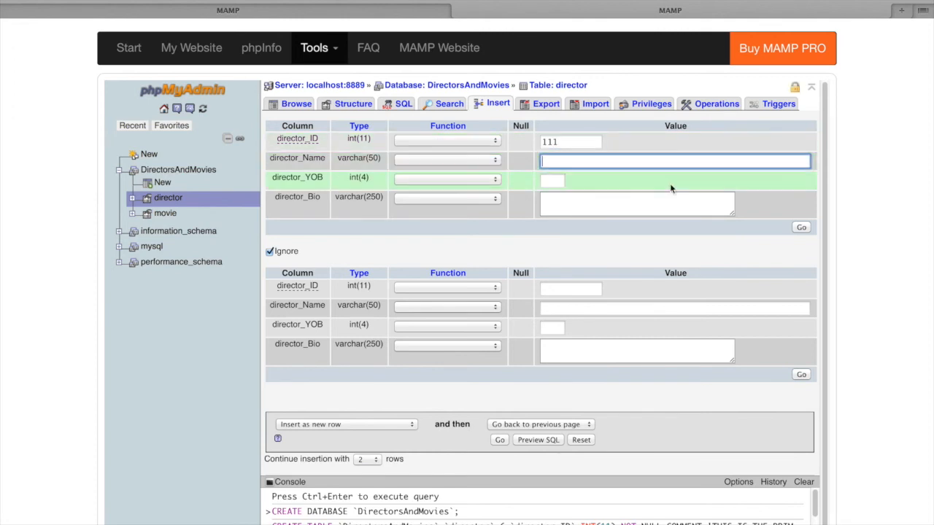
{"action": "type", "text": "c"}
{"action": "key", "text": "BackSpace"}
{"action": "type", "text": "Christopher Nolan"}
Step: Enter director_YOB 1962 and the bio "Makes Great Superhero and War Movies" for Christopher Nolan
{"action": "key", "text": "Tab"}
{"action": "type", "text": "19"}
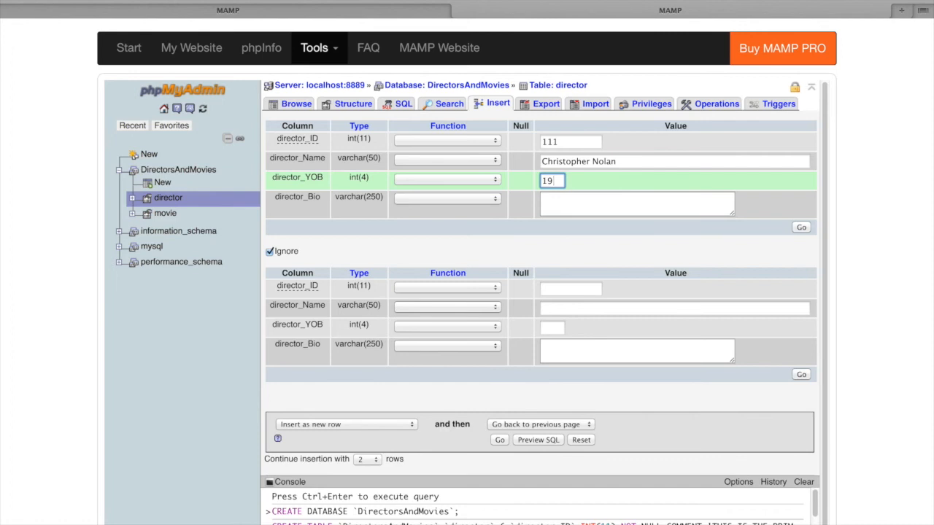
{"action": "type", "text": "62"}
{"action": "left_click", "coordinate": [592, 208]}
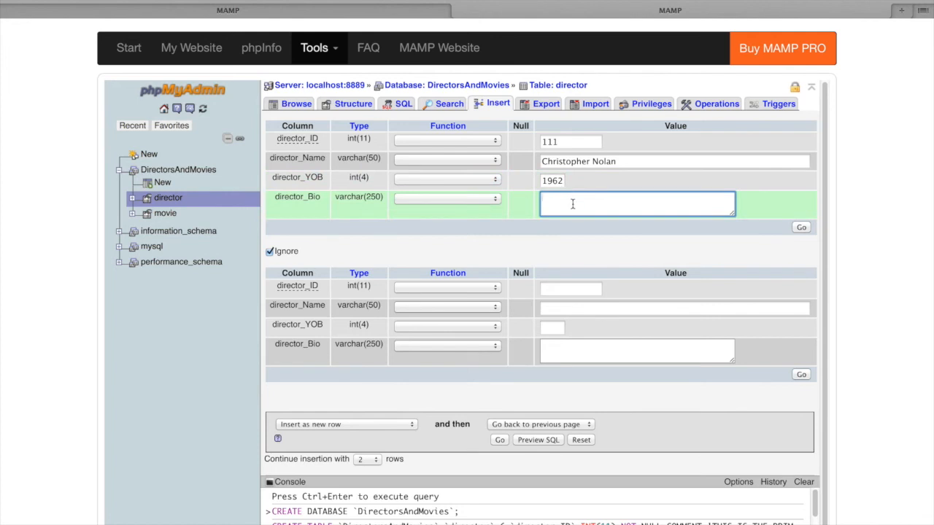
{"action": "type", "text": "Makes Great Superhero and War Movies"}
{"action": "left_click_drag", "start_coordinate": [713, 198], "coordinate": [474, 195]}
{"action": "left_click", "coordinate": [616, 164]}
Step: Enter director_ID 222 and the name David Fincher in the second director row
{"action": "left_click", "coordinate": [590, 290]}
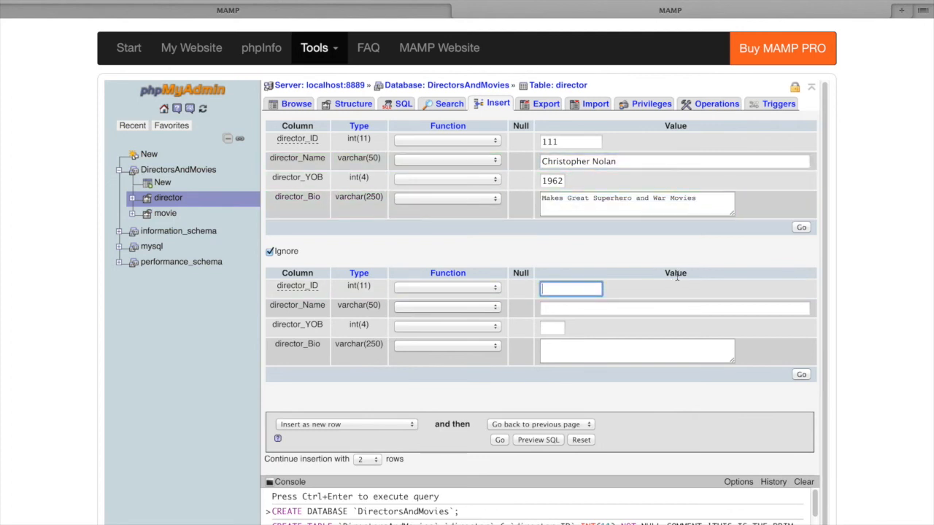
{"action": "type", "text": "222"}
{"action": "left_click", "coordinate": [573, 308]}
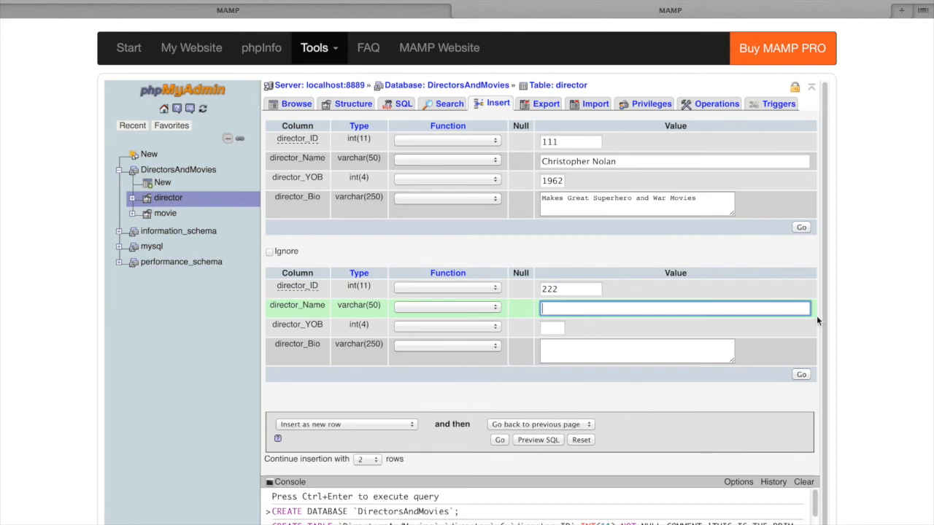
{"action": "type", "text": "David Fincher"}
{"action": "left_click", "coordinate": [558, 330]}
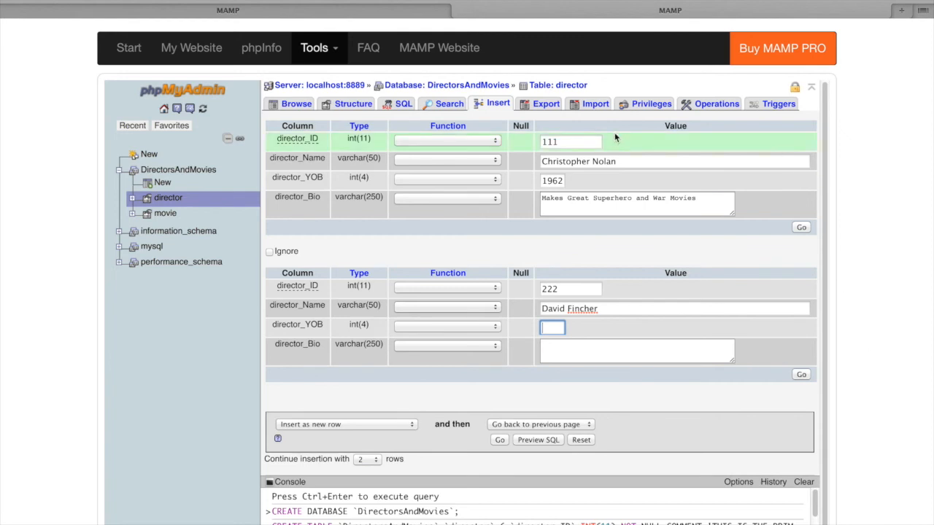
Step: Change Christopher Nolan's director_YOB to 1970
{"action": "left_click", "coordinate": [555, 182]}
{"action": "double_click", "coordinate": [554, 182]}
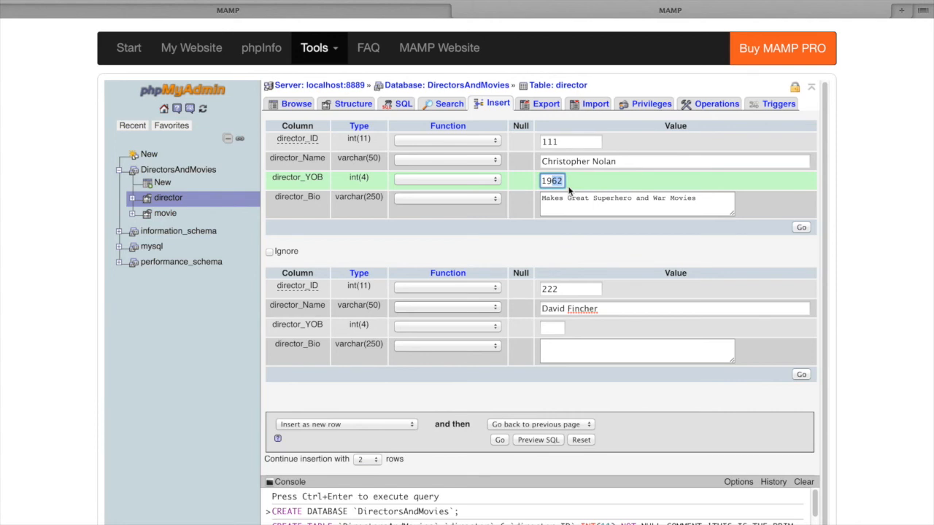
{"action": "type", "text": "1970"}
{"action": "double_click", "coordinate": [551, 180]}
{"action": "left_click", "coordinate": [577, 184]}
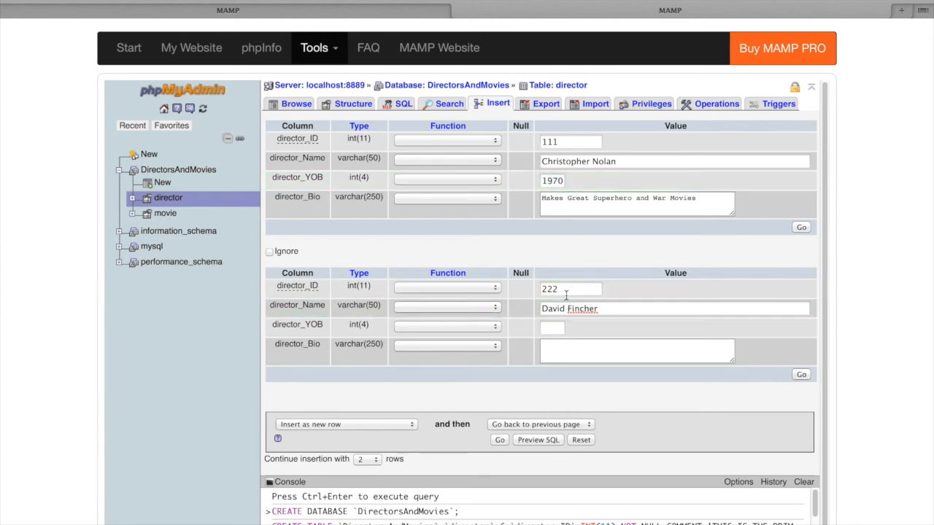
Step: Complete David Fincher's row with director_YOB 1960 and the bio "Makes thrillers", and insert both director rows
{"action": "left_click", "coordinate": [552, 328]}
{"action": "type", "text": "19"}
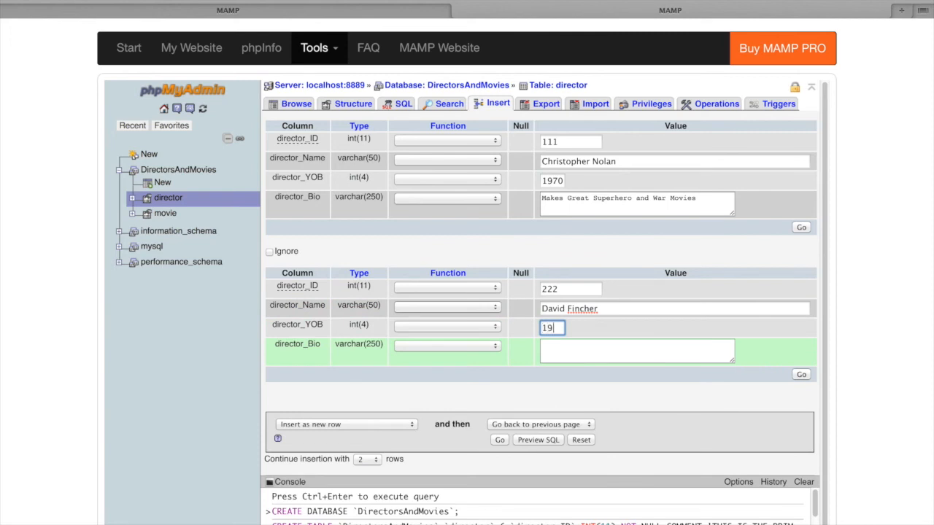
{"action": "type", "text": "60"}
{"action": "left_click", "coordinate": [591, 351]}
{"action": "type", "text": "mAKES"}
{"action": "key", "text": "BackSpace"}
{"action": "key", "text": "BackSpace"}
{"action": "key", "text": "BackSpace"}
{"action": "key", "text": "BackSpace"}
{"action": "key", "text": "BackSpace"}
{"action": "type", "text": "Makes"}
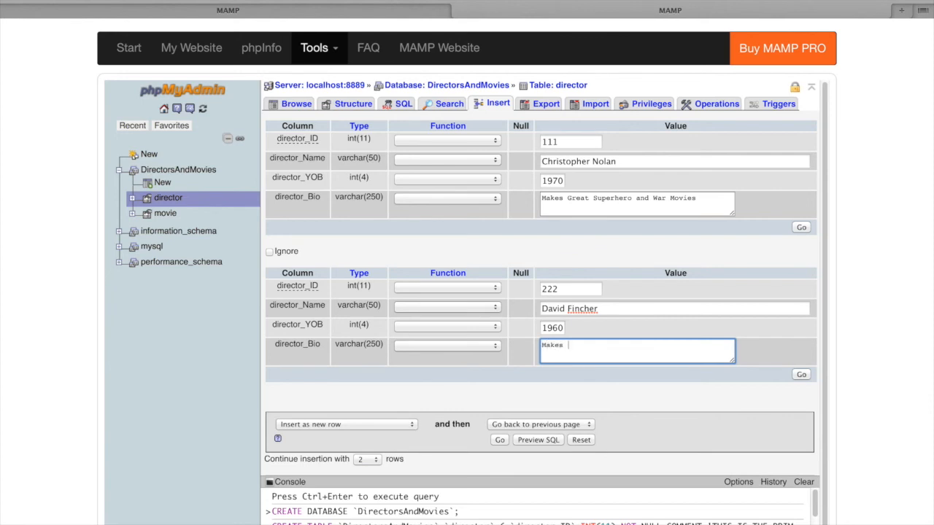
{"action": "type", "text": " thrillers"}
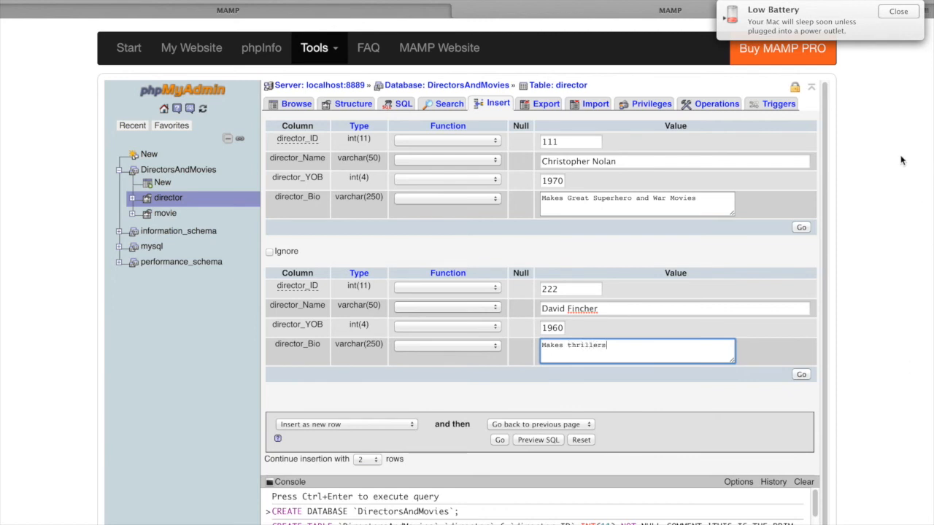
{"action": "left_click", "coordinate": [900, 11]}
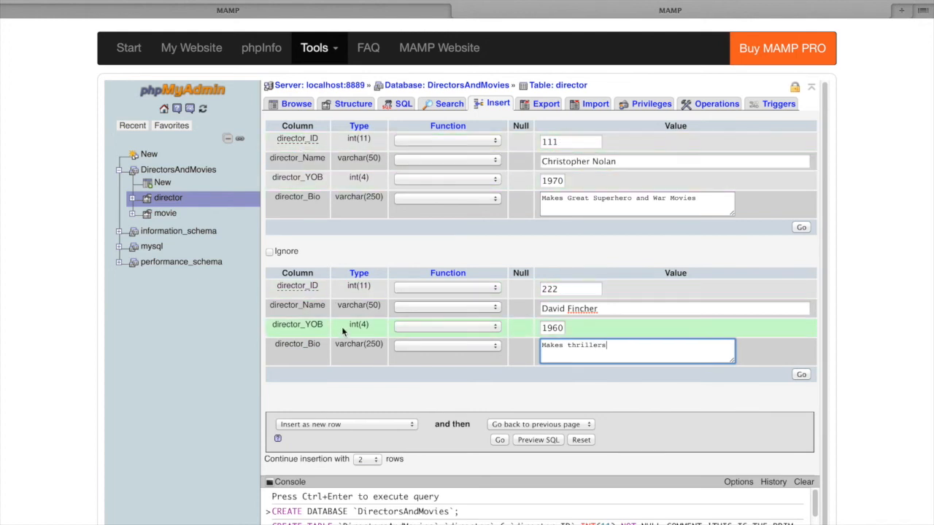
{"action": "left_click", "coordinate": [801, 374]}
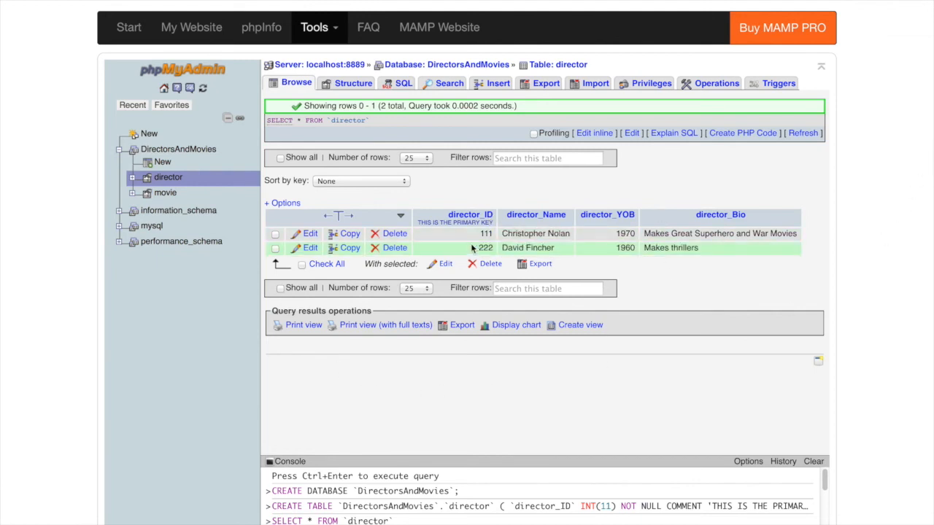
Step: Open the insert form for the movie table and enter movie_ID 101 and the title Dunkirk in the first row
{"action": "left_click", "coordinate": [166, 194]}
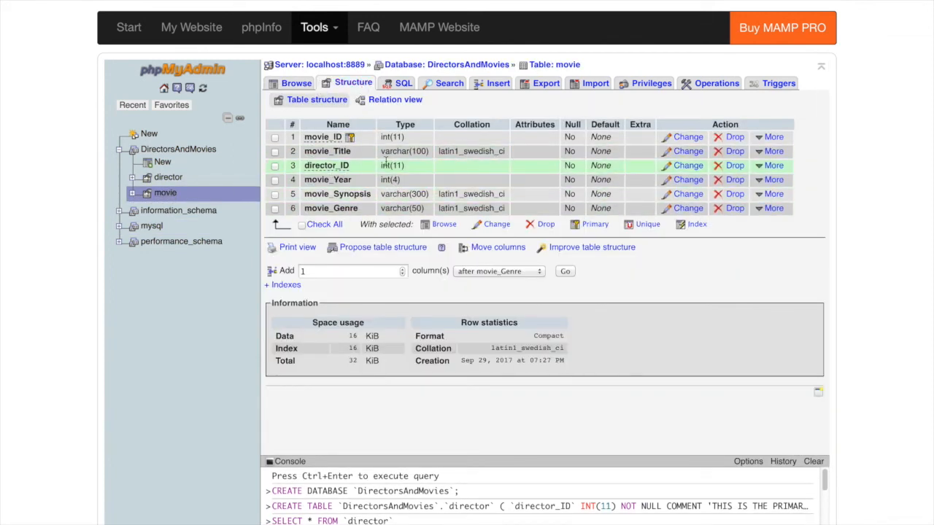
{"action": "left_click", "coordinate": [296, 83]}
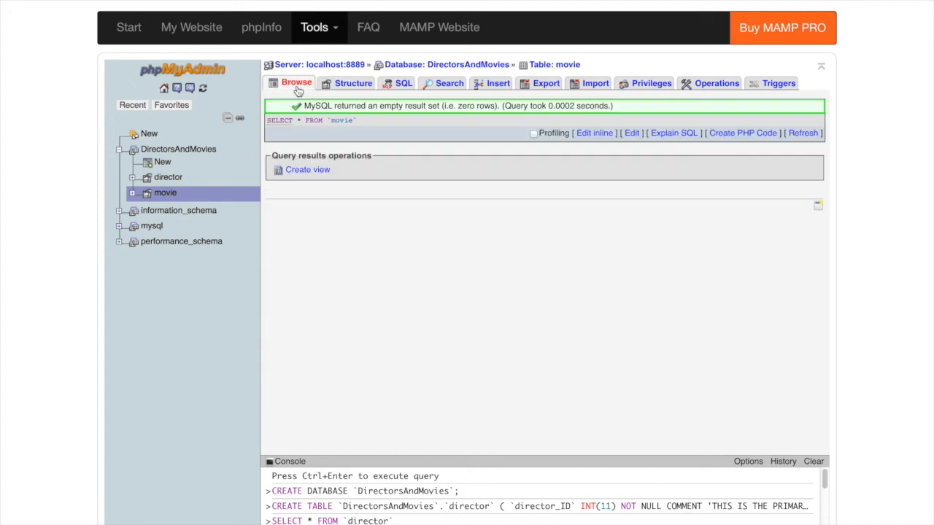
{"action": "left_click", "coordinate": [499, 84]}
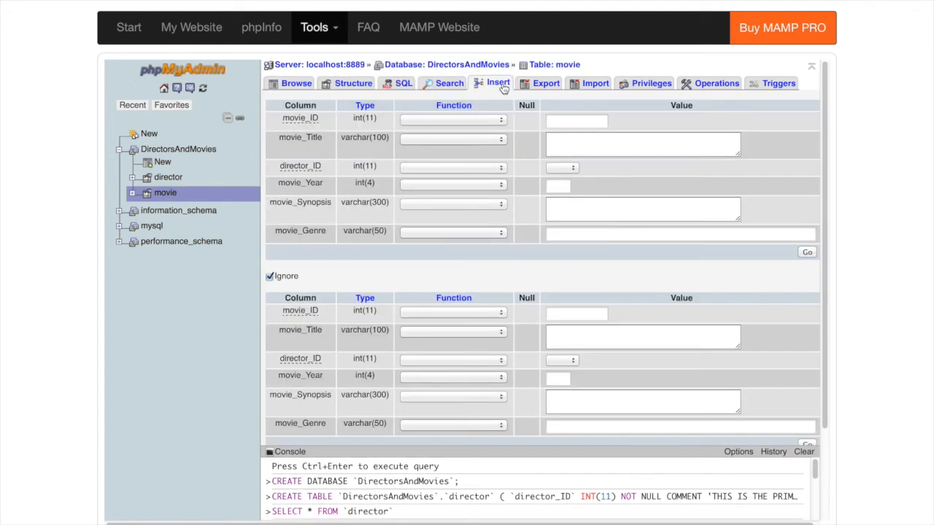
{"action": "left_click", "coordinate": [568, 121]}
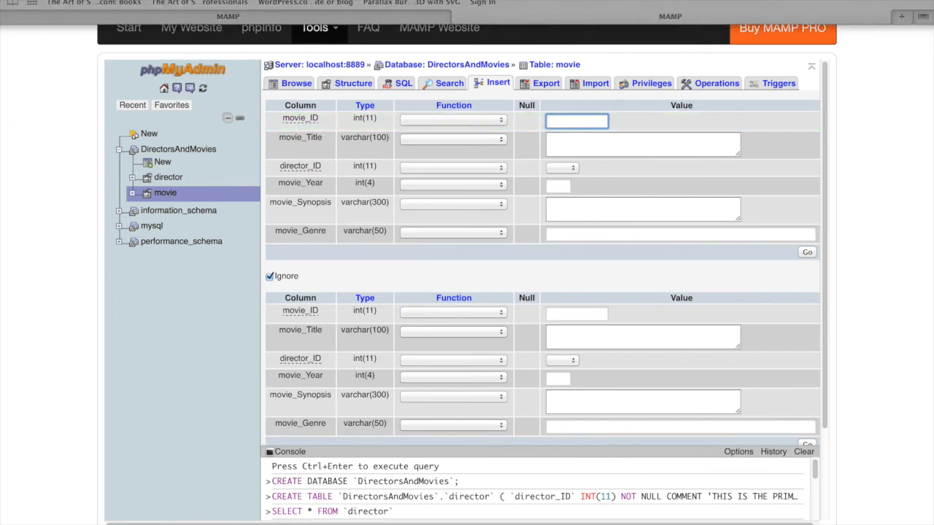
{"action": "type", "text": "101"}
{"action": "left_click", "coordinate": [635, 146]}
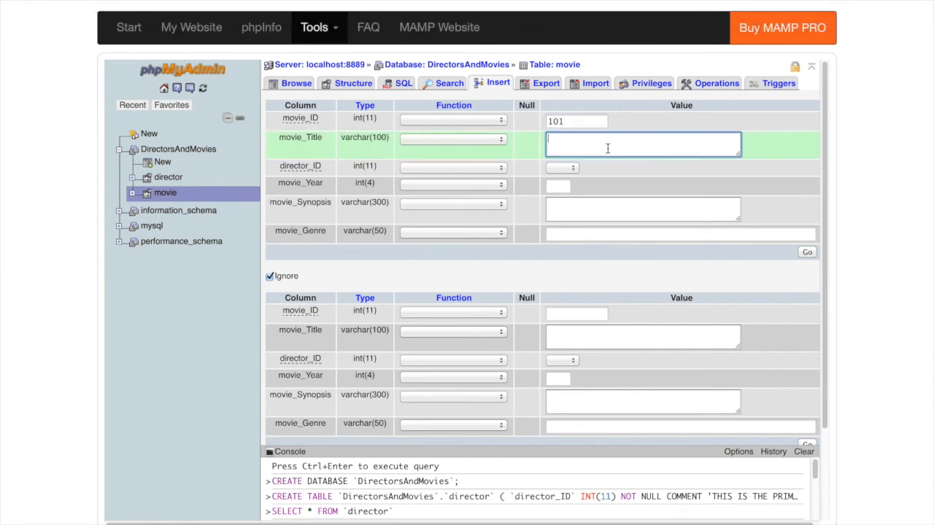
{"action": "type", "text": "Dunkirk"}
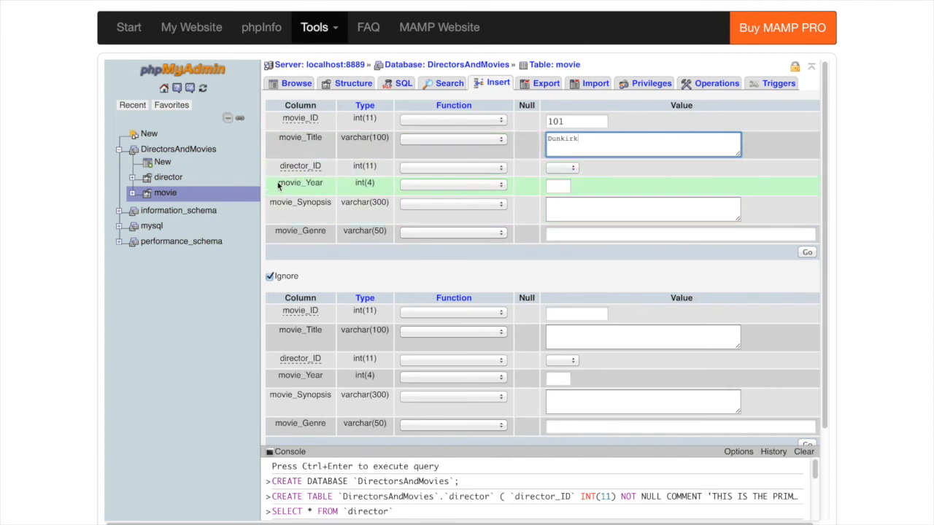
Step: Assign director_ID 111 to Dunkirk and set its movie_Year to 2017
{"action": "left_click", "coordinate": [573, 170]}
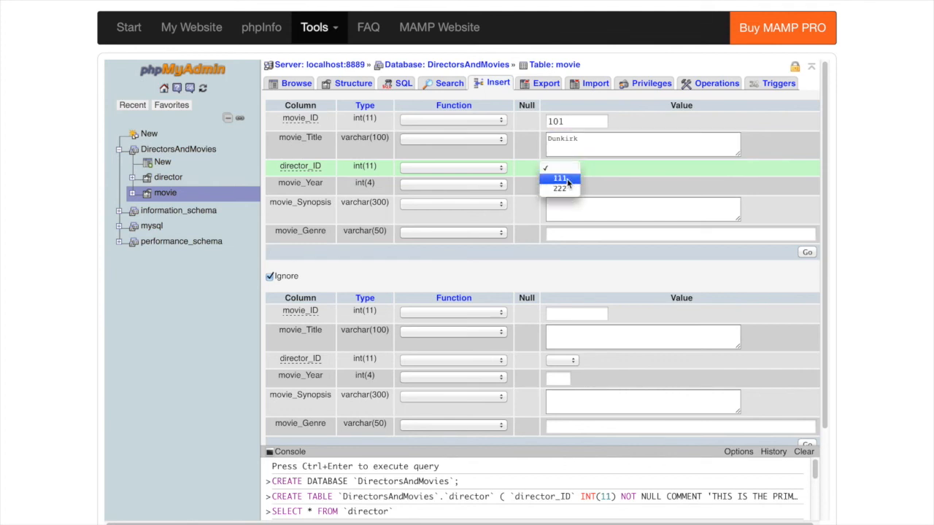
{"action": "left_click", "coordinate": [567, 179]}
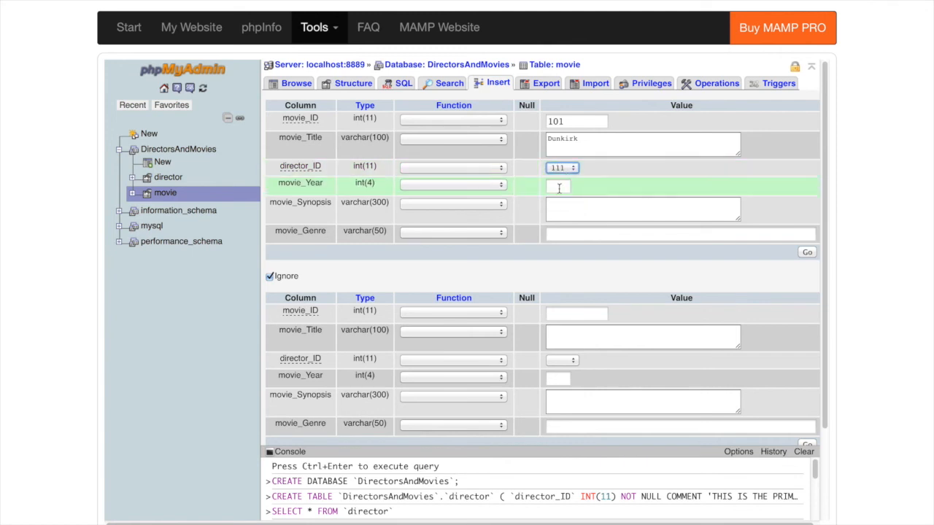
{"action": "left_click", "coordinate": [559, 186]}
{"action": "type", "text": "201"}
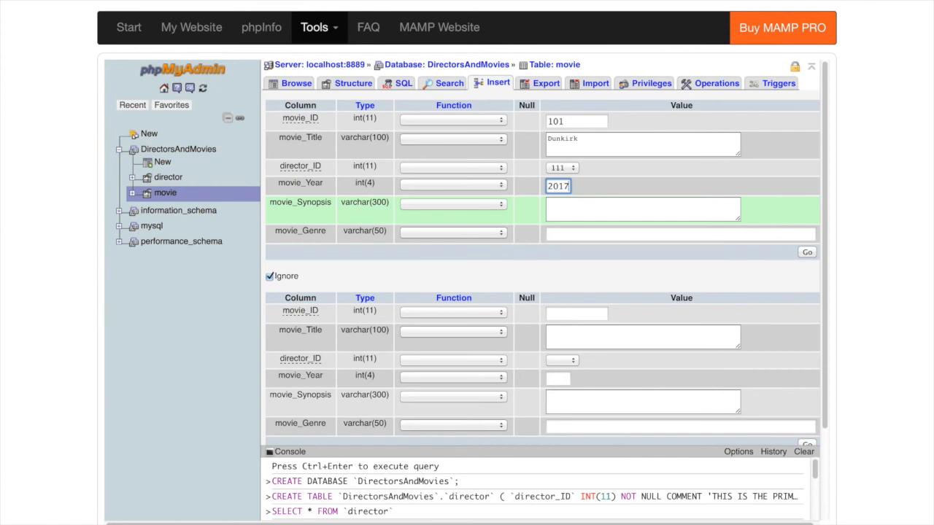
{"action": "type", "text": "7"}
{"action": "left_click", "coordinate": [593, 209]}
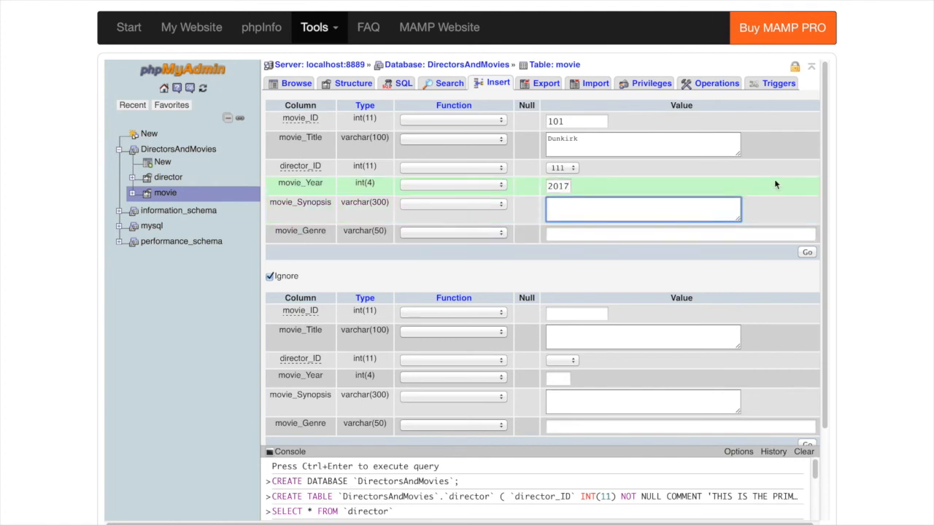
Step: Review the director_ID choices offered for Dunkirk and keep 111 selected
{"action": "left_click", "coordinate": [575, 169]}
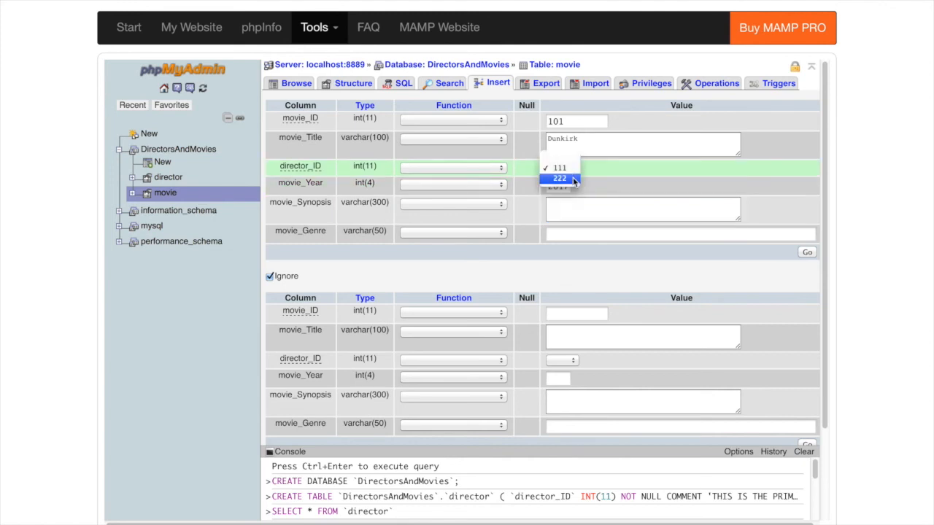
{"action": "left_click", "coordinate": [598, 174]}
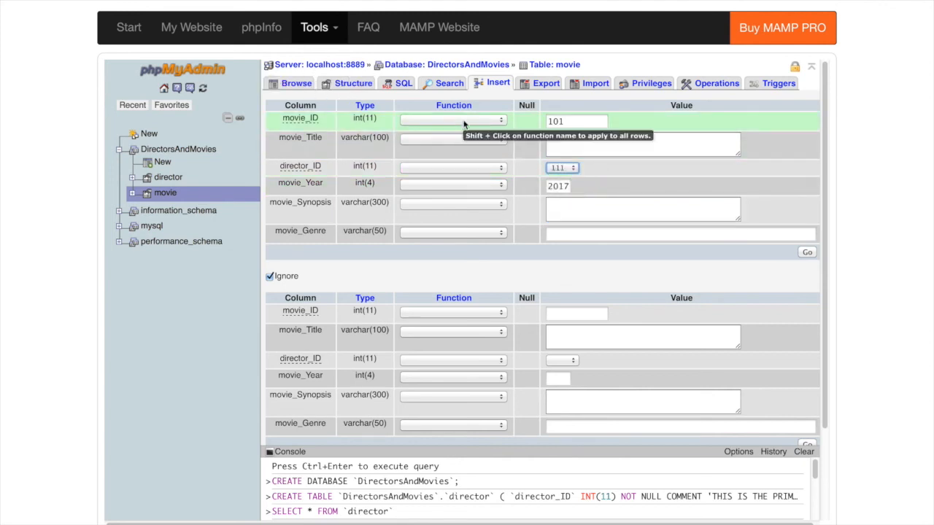
{"action": "left_click", "coordinate": [572, 167]}
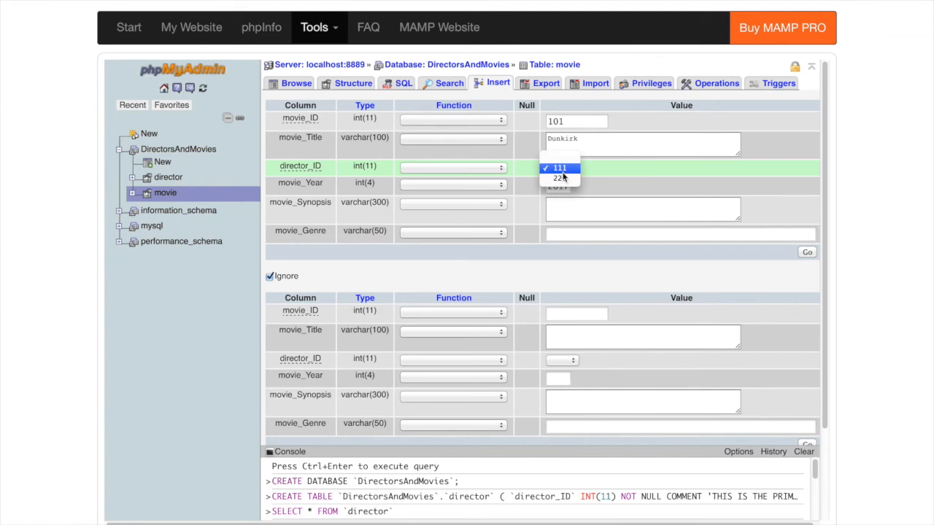
{"action": "left_click", "coordinate": [563, 170]}
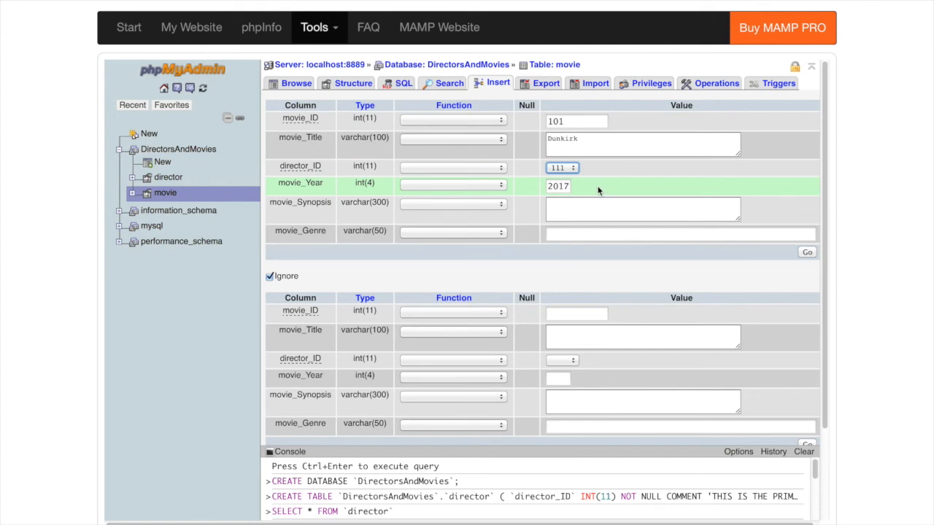
Step: Enter the synopsis "War Evacuation" and the genre "War Thriller" for Dunkirk
{"action": "left_click", "coordinate": [568, 209]}
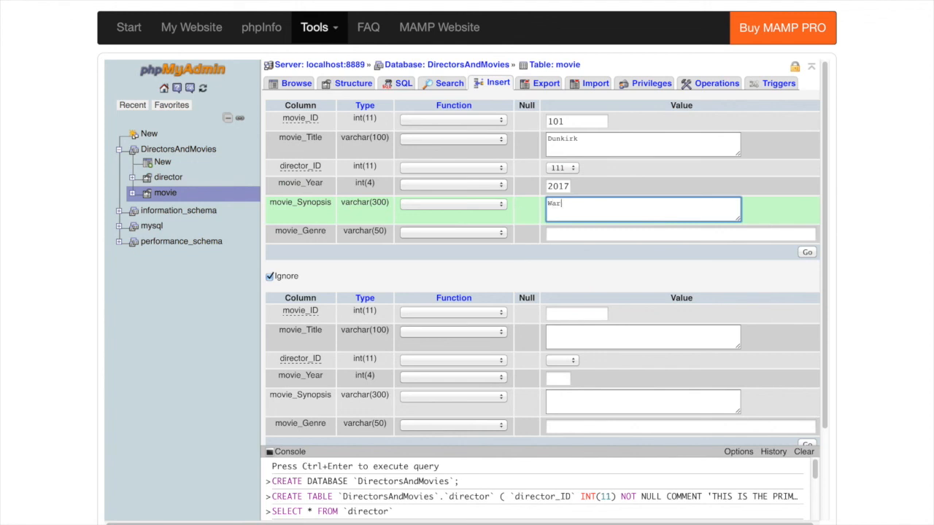
{"action": "type", "text": "War Evacy"}
{"action": "type", "text": "ation"}
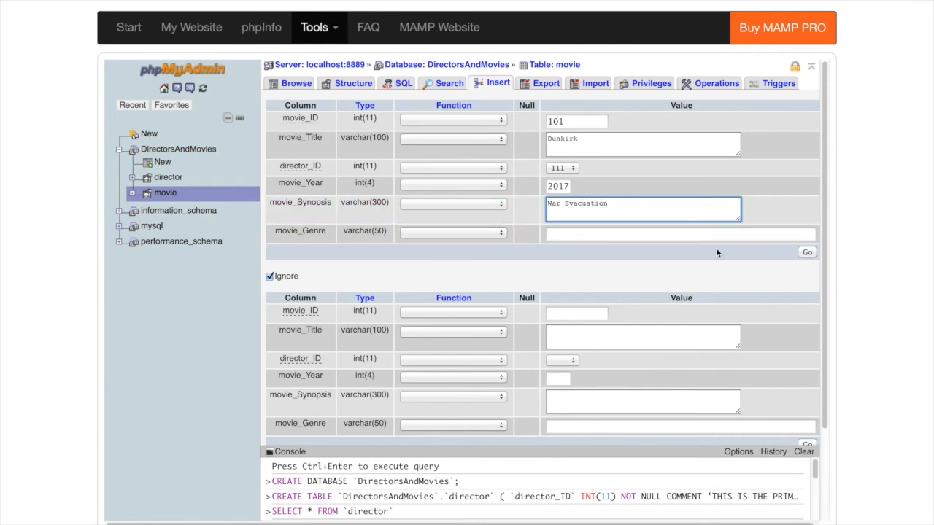
{"action": "left_click", "coordinate": [605, 233]}
{"action": "type", "text": "War thREIL"}
{"action": "key", "text": "BackSpace"}
{"action": "key", "text": "BackSpace"}
{"action": "key", "text": "BackSpace"}
{"action": "key", "text": "BackSpace"}
{"action": "type", "text": "riller"}
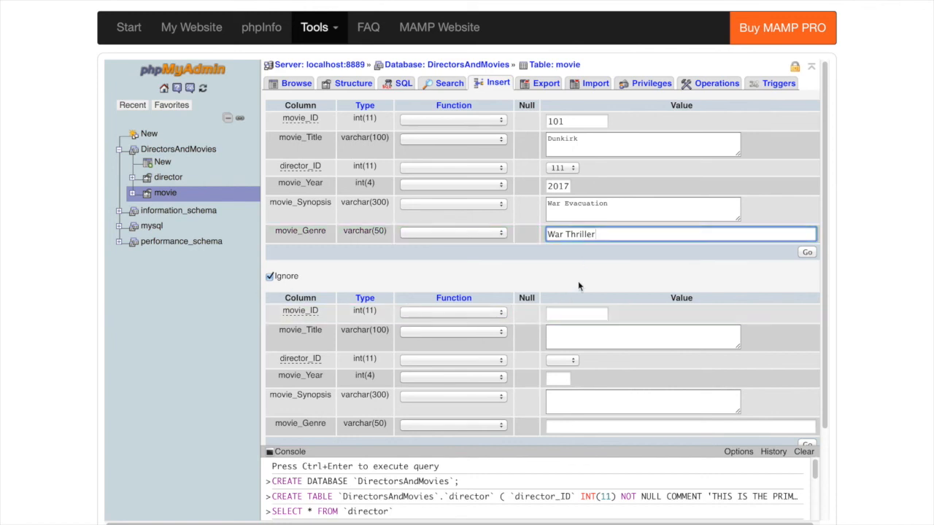
Step: Fill the second movie row with movie_ID 102, title Batman, director_ID 111 and movie_Year 2014
{"action": "left_click", "coordinate": [576, 315]}
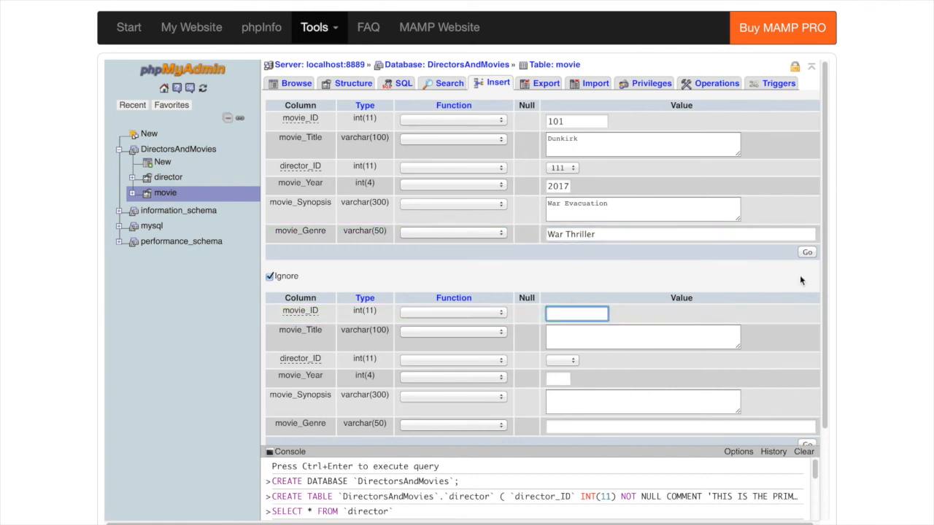
{"action": "type", "text": "102"}
{"action": "left_click", "coordinate": [597, 343]}
{"action": "type", "text": "Batman"}
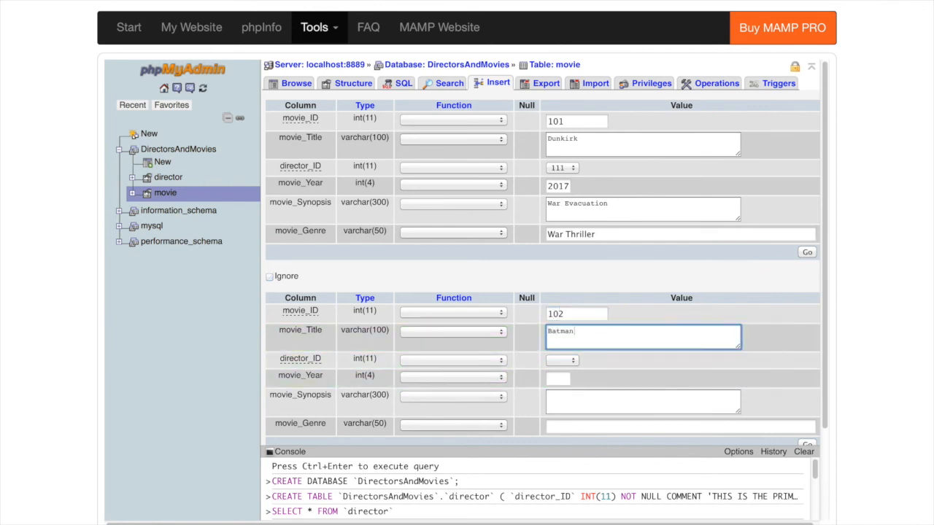
{"action": "left_click", "coordinate": [575, 363]}
{"action": "left_click", "coordinate": [562, 369]}
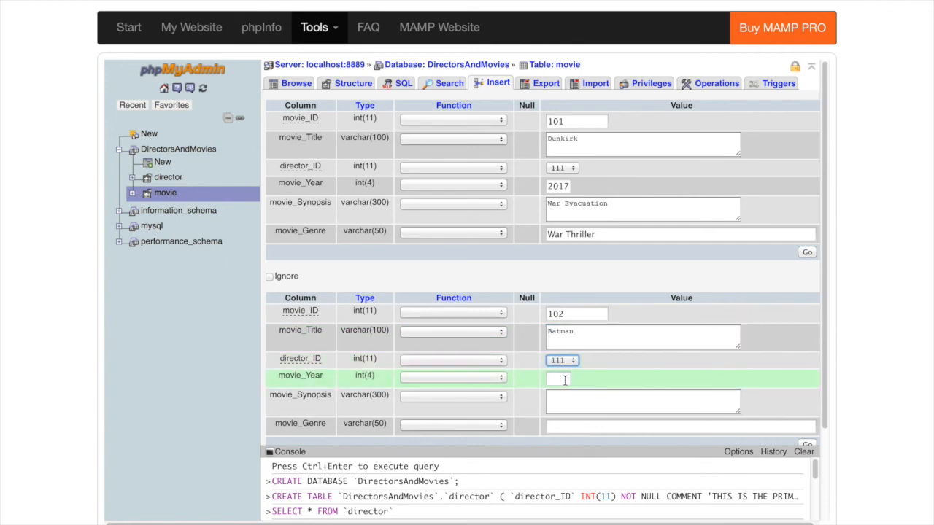
{"action": "left_click", "coordinate": [564, 380]}
{"action": "type", "text": "2014"}
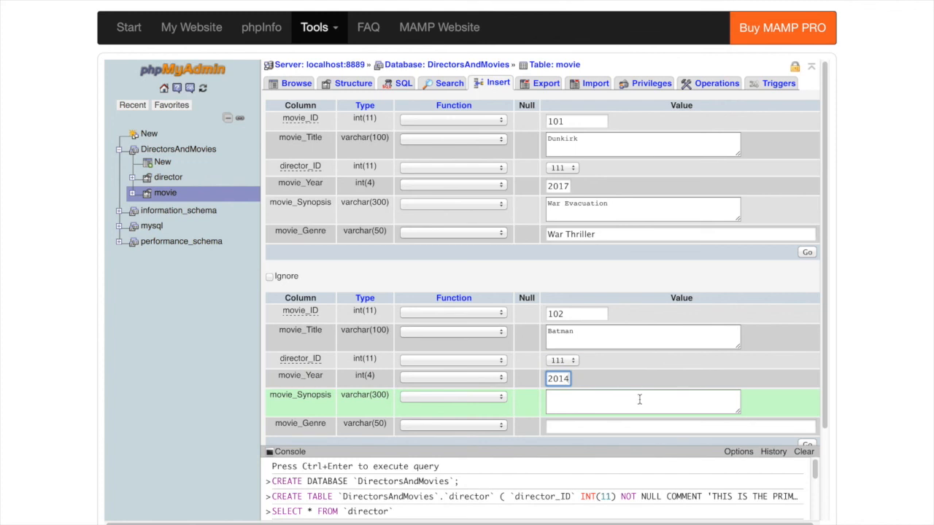
Step: Enter the synopsis "Batman Beginnings" and the genre "Superhero" for Batman
{"action": "left_click", "coordinate": [640, 400]}
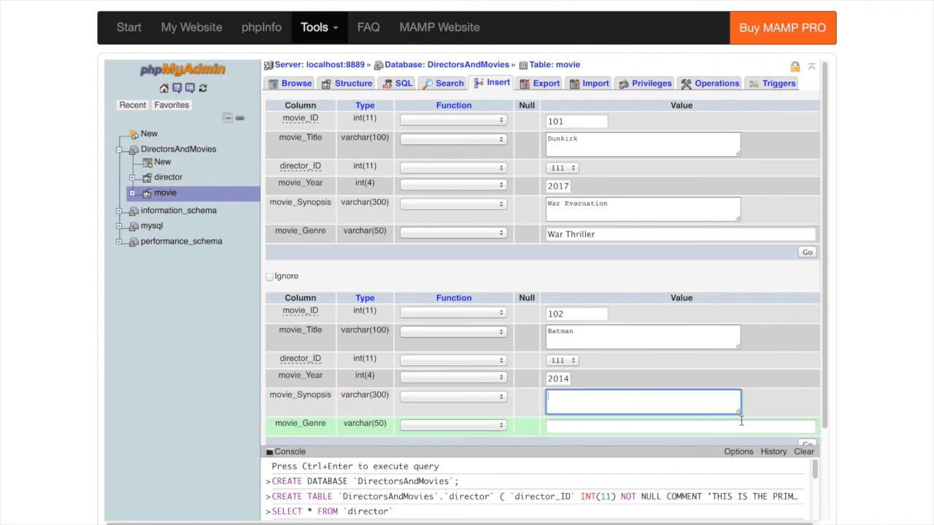
{"action": "type", "text": "bATMAN bEGINS"}
{"action": "key", "text": "BackSpace"}
{"action": "key", "text": "BackSpace"}
{"action": "key", "text": "BackSpace"}
{"action": "key", "text": "BackSpace"}
{"action": "key", "text": "BackSpace"}
{"action": "key", "text": "BackSpace"}
{"action": "key", "text": "BackSpace"}
{"action": "key", "text": "BackSpace"}
{"action": "key", "text": "BackSpace"}
{"action": "type", "text": "Batman Beginnings"}
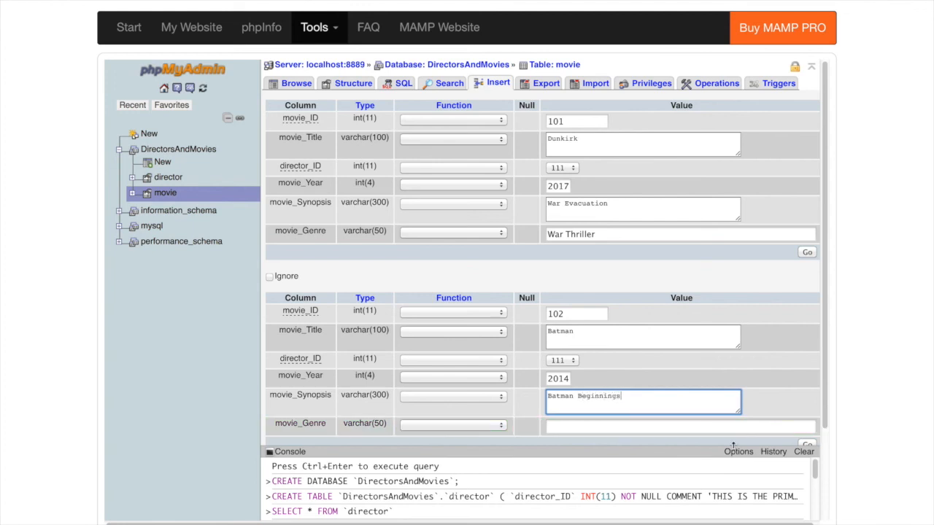
{"action": "left_click", "coordinate": [569, 427]}
{"action": "type", "text": "Superhero"}
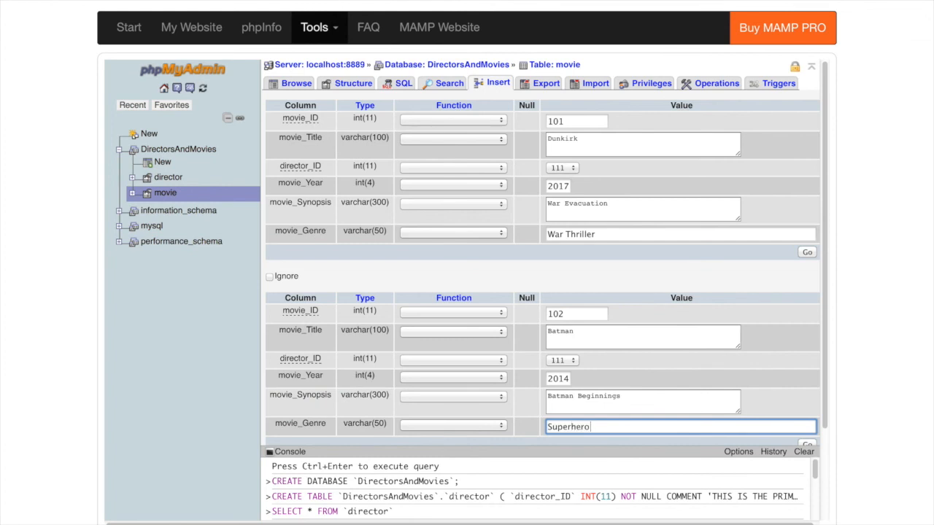
Step: Insert the Dunkirk and Batman rows and browse the movie table's contents
{"action": "scroll", "coordinate": [786, 170], "scroll_direction": "down", "scroll_amount": 1}
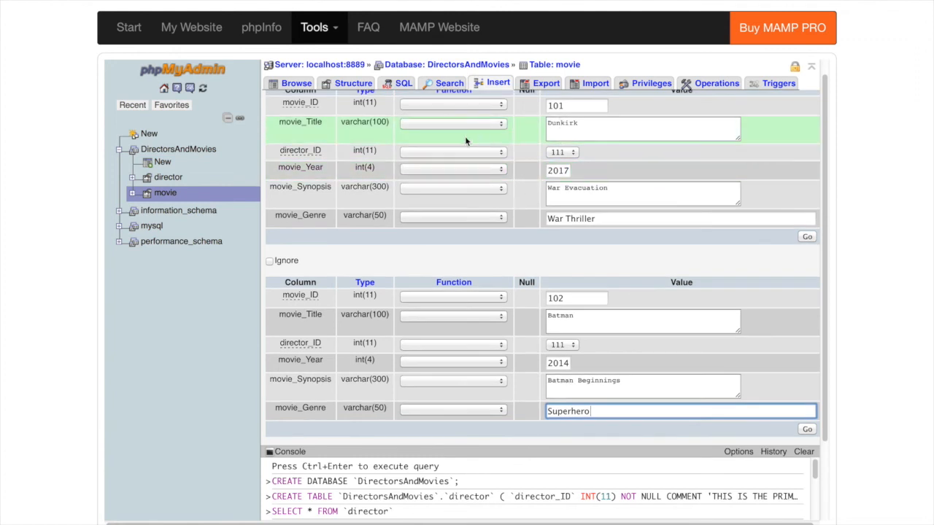
{"action": "scroll", "coordinate": [686, 235], "scroll_direction": "up", "scroll_amount": 1}
{"action": "scroll", "coordinate": [699, 241], "scroll_direction": "down", "scroll_amount": 1}
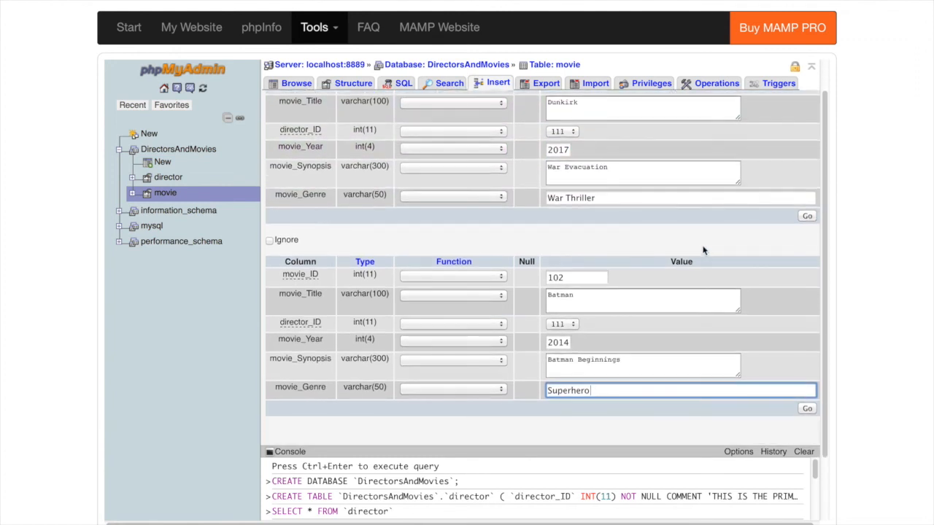
{"action": "left_click", "coordinate": [807, 409]}
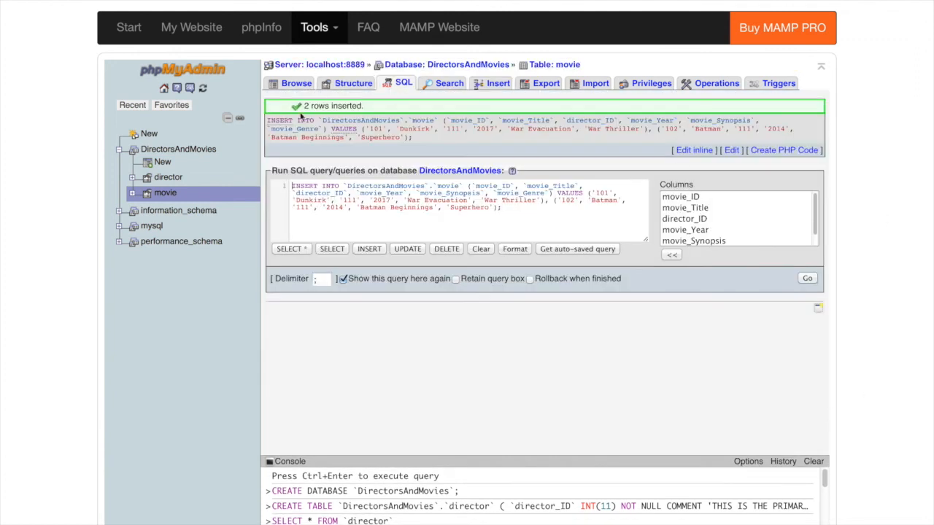
{"action": "left_click", "coordinate": [343, 84]}
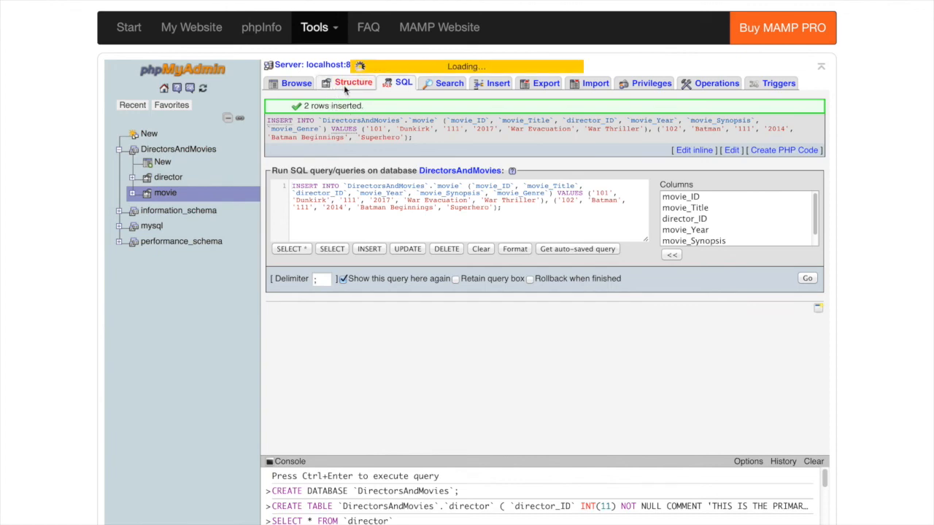
{"action": "left_click", "coordinate": [292, 86]}
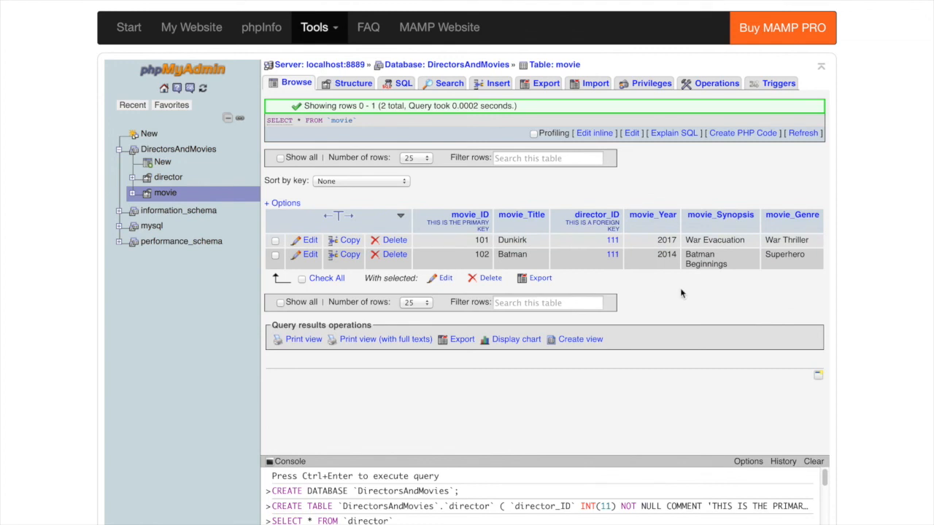
Step: Begin a new movie row with movie_ID 103 and the title "Gone Girl"
{"action": "left_click", "coordinate": [495, 86]}
{"action": "left_click", "coordinate": [554, 121]}
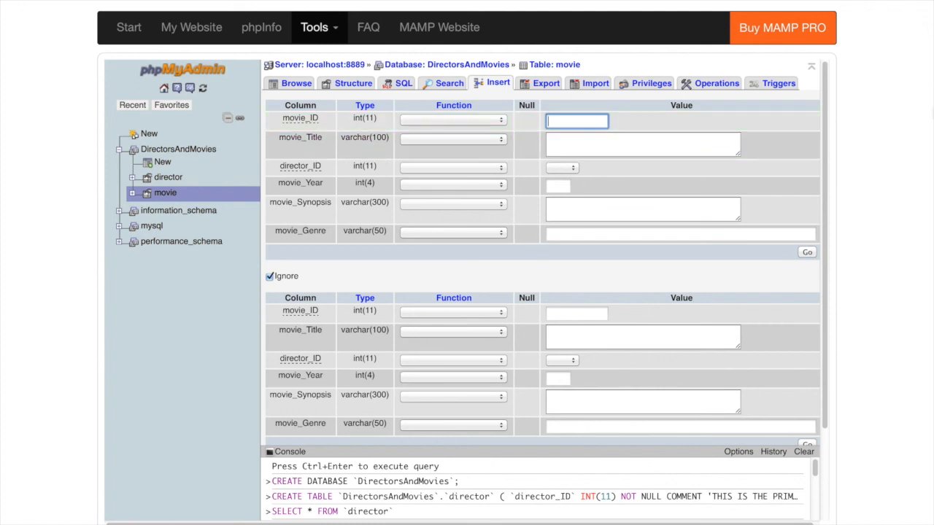
{"action": "type", "text": "103"}
{"action": "left_click_drag", "start_coordinate": [573, 121], "coordinate": [543, 122]}
{"action": "left_click", "coordinate": [546, 122]}
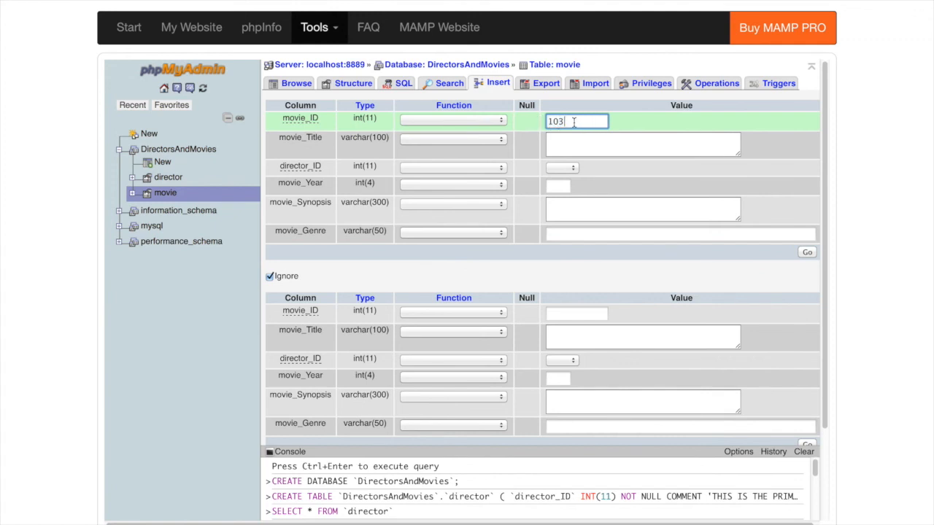
{"action": "left_click", "coordinate": [722, 141]}
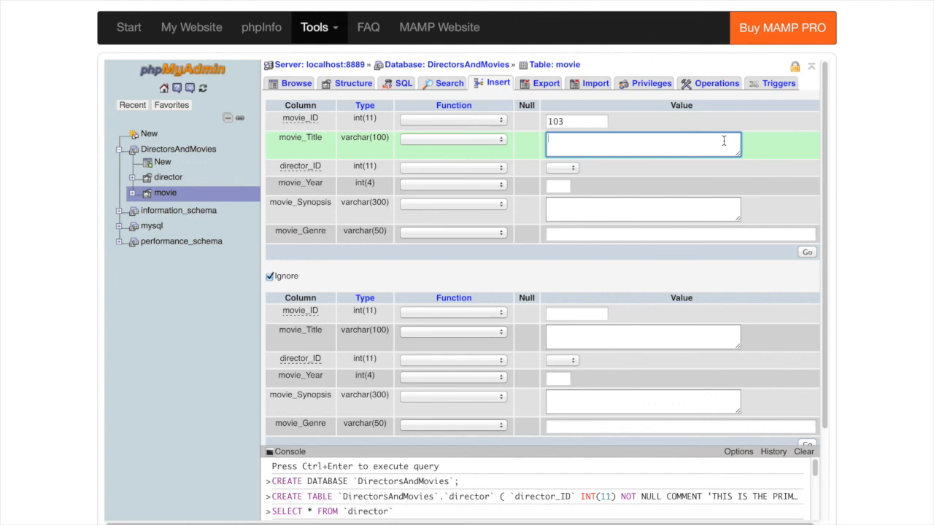
{"action": "type", "text": "Gone Girl"}
Step: Assign director_ID 222 to Gone Girl and set its movie_Year to 2014
{"action": "left_click", "coordinate": [574, 167]}
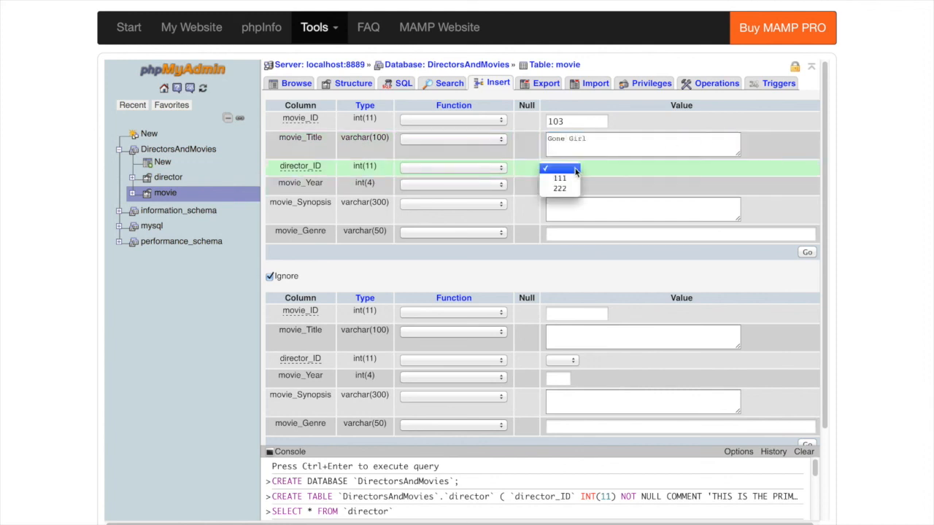
{"action": "left_click", "coordinate": [634, 147]}
{"action": "left_click", "coordinate": [634, 147]}
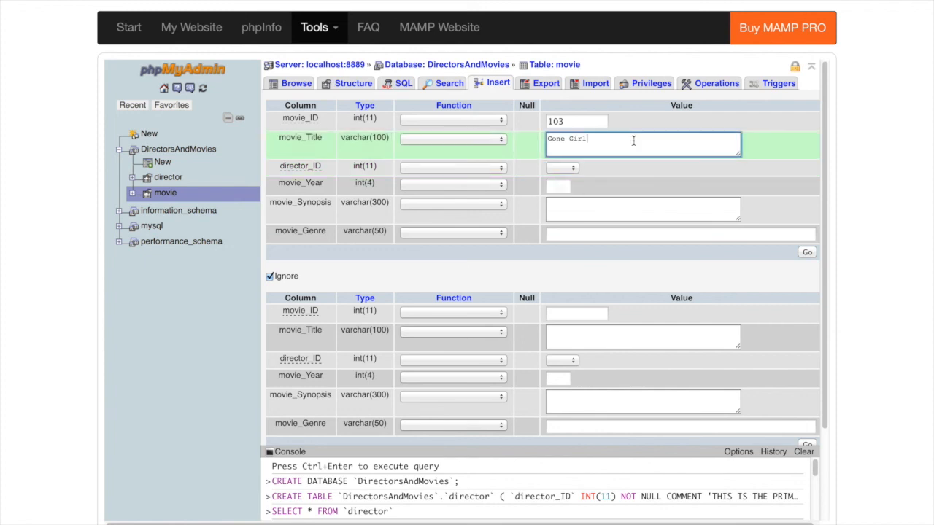
{"action": "left_click", "coordinate": [574, 168]}
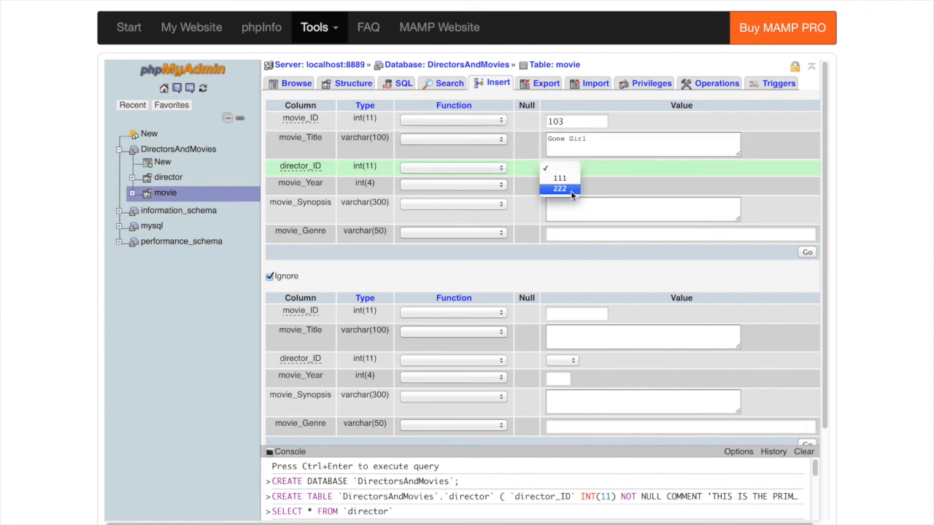
{"action": "left_click", "coordinate": [564, 188]}
{"action": "left_click", "coordinate": [561, 188]}
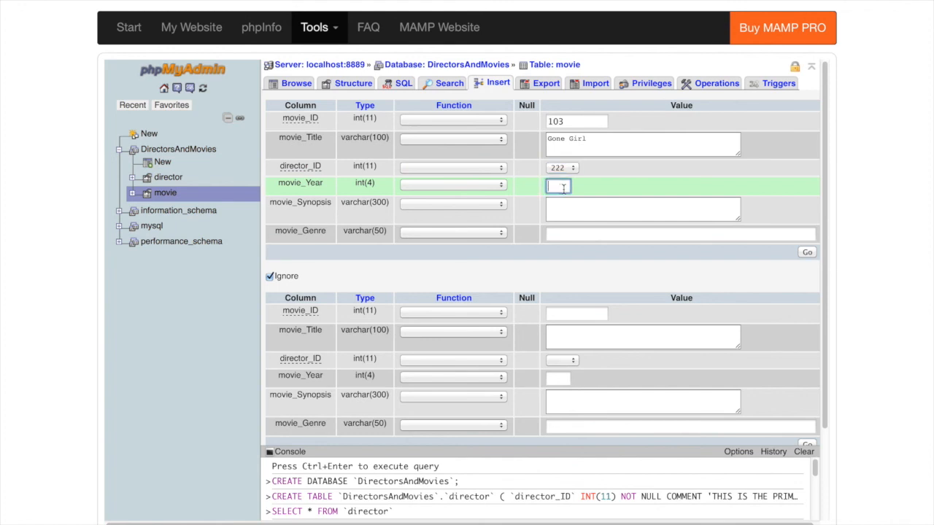
{"action": "type", "text": "2014"}
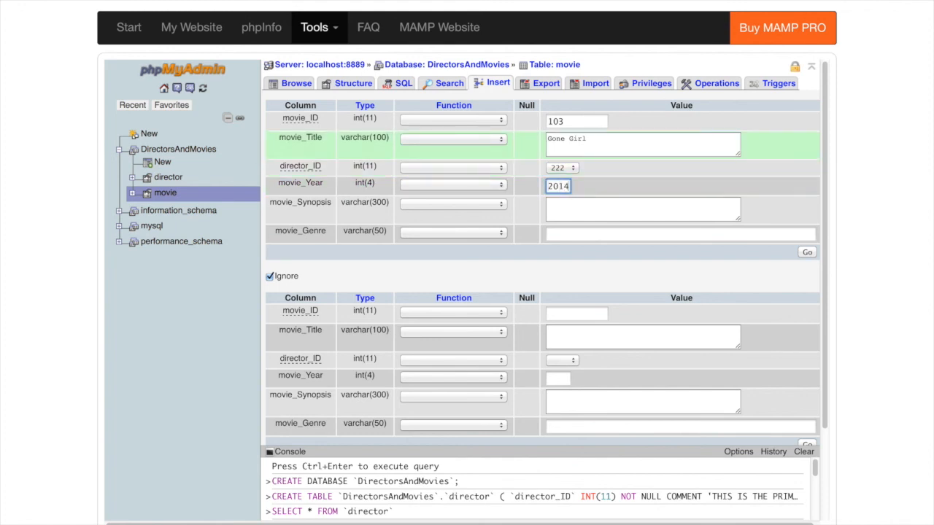
Step: Enter the synopsis "Missing person with a twist" and the genre "Thriller" for Gone Girl
{"action": "left_click", "coordinate": [594, 210]}
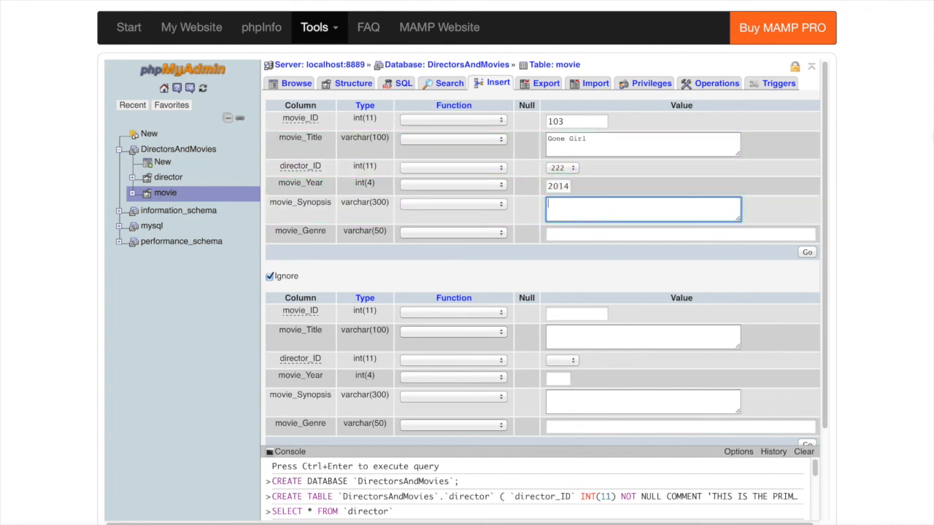
{"action": "type", "text": "Missing person with a twist"}
{"action": "left_click", "coordinate": [595, 234]}
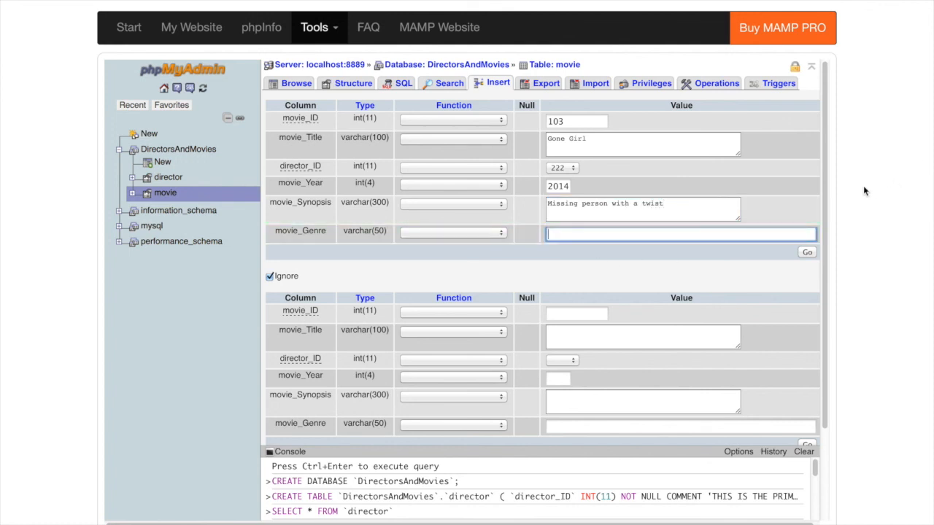
{"action": "type", "text": "tHRILLE"}
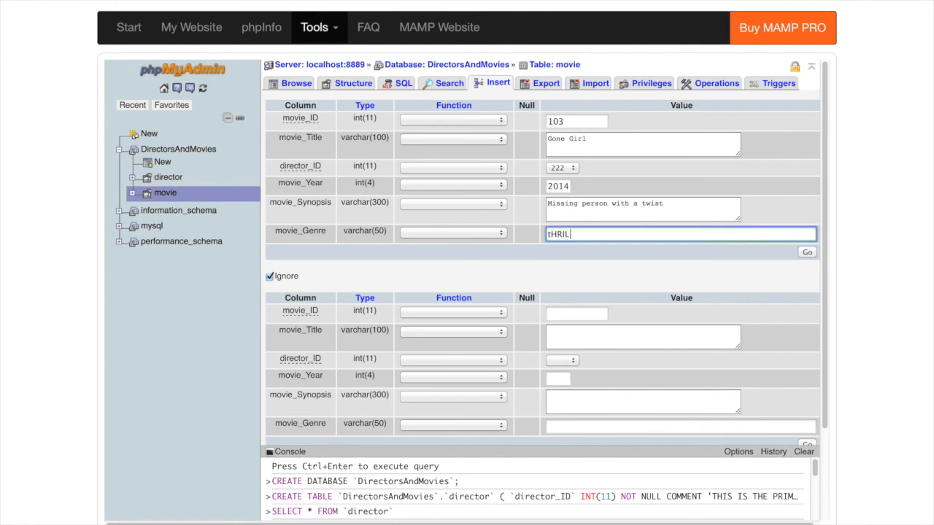
{"action": "key", "text": "BackSpace"}
{"action": "key", "text": "BackSpace"}
{"action": "key", "text": "BackSpace"}
{"action": "key", "text": "BackSpace"}
{"action": "key", "text": "BackSpace"}
{"action": "key", "text": "BackSpace"}
{"action": "key", "text": "BackSpace"}
{"action": "type", "text": "TH"}
{"action": "key", "text": "BackSpace"}
{"action": "type", "text": "hriller"}
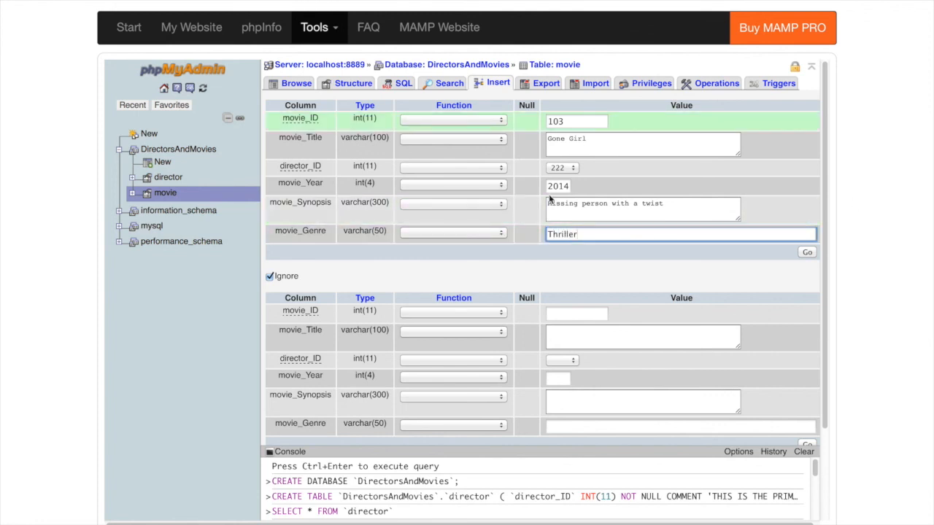
Step: Give the second new movie row movie_ID 104 and the title "Star Wars"
{"action": "scroll", "coordinate": [570, 314], "scroll_direction": "down", "scroll_amount": 3}
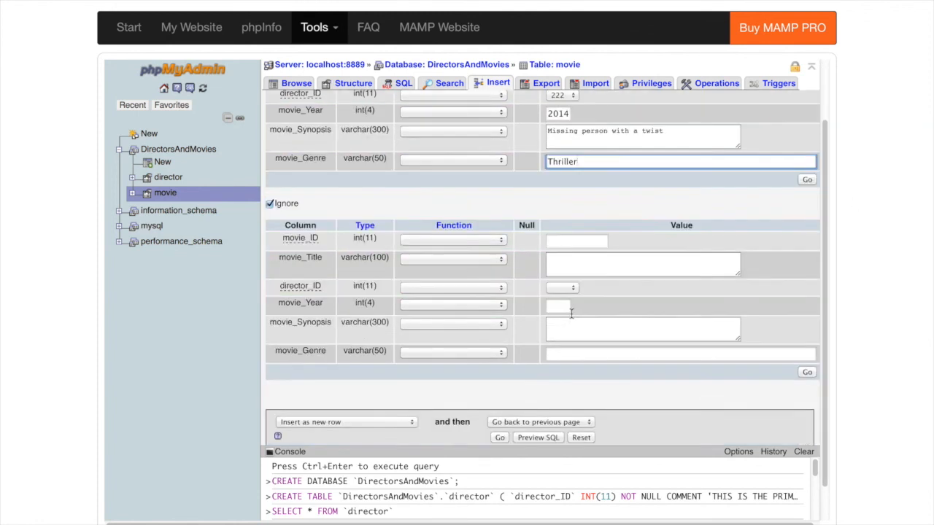
{"action": "left_click", "coordinate": [575, 203]}
{"action": "scroll", "coordinate": [588, 210], "scroll_direction": "up", "scroll_amount": 3}
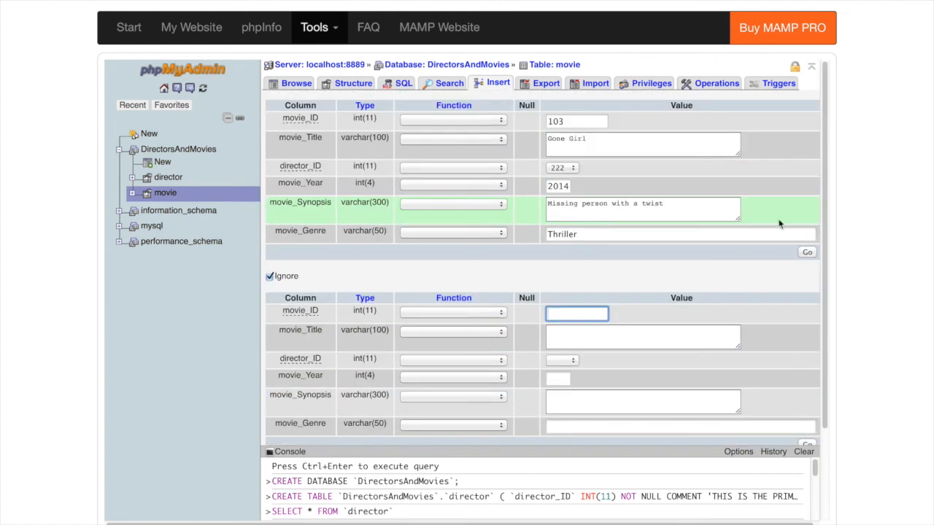
{"action": "type", "text": "104"}
{"action": "scroll", "coordinate": [767, 225], "scroll_direction": "down", "scroll_amount": 2}
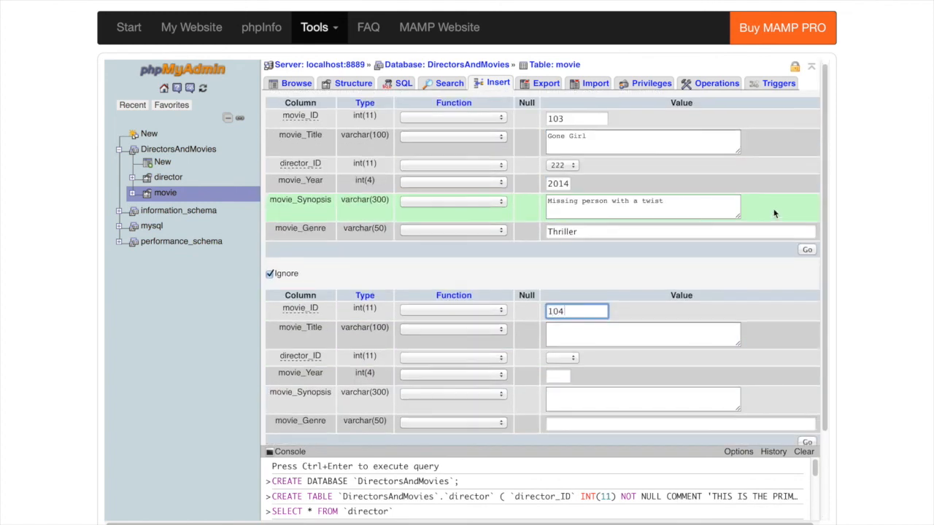
{"action": "left_click", "coordinate": [601, 317]}
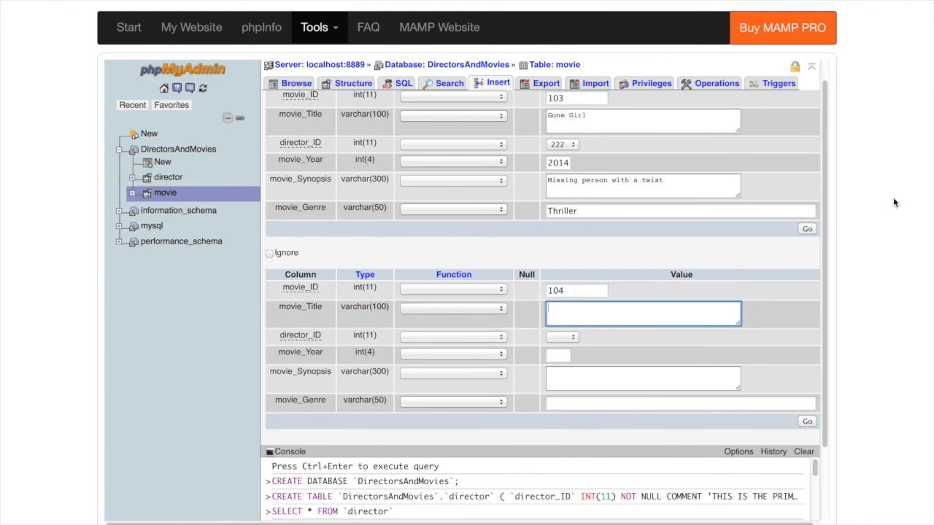
{"action": "type", "text": "Start"}
{"action": "key", "text": "BackSpace"}
{"action": "type", "text": "Wars"}
Step: Assign director_ID 222 to Star Wars and set its movie_Year to 1979
{"action": "left_click", "coordinate": [562, 337]}
{"action": "left_click", "coordinate": [568, 357]}
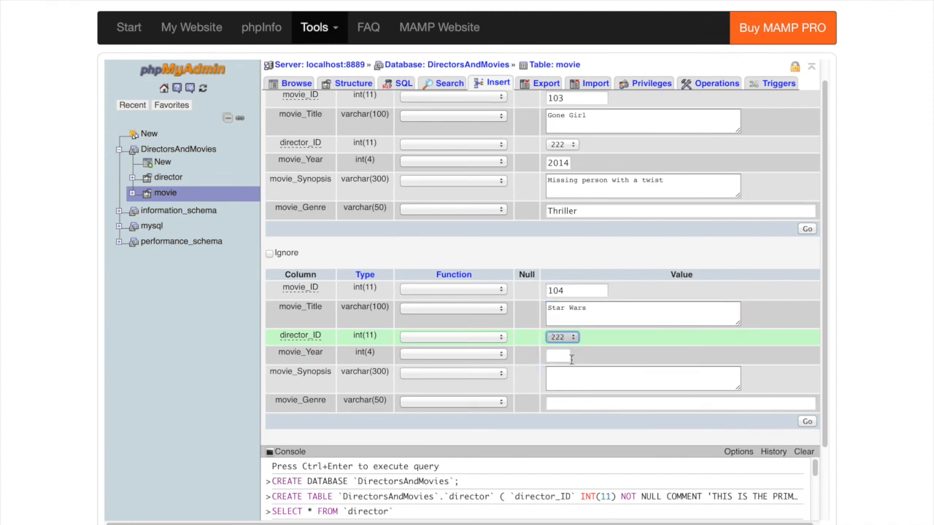
{"action": "left_click", "coordinate": [562, 355]}
{"action": "type", "text": "1979"}
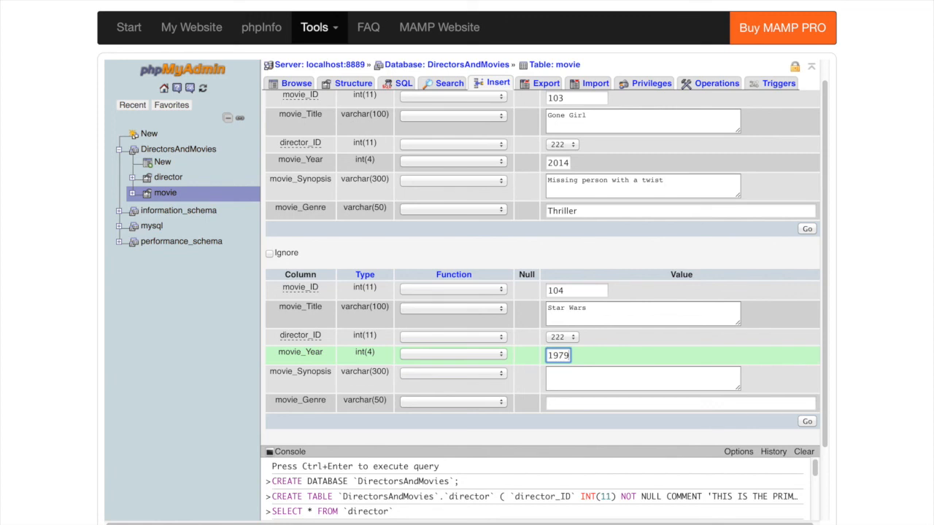
Step: Enter the synopsis "Galaxy War" and genre "Sci Fi" for Star Wars, and insert both new movie rows
{"action": "left_click", "coordinate": [590, 378]}
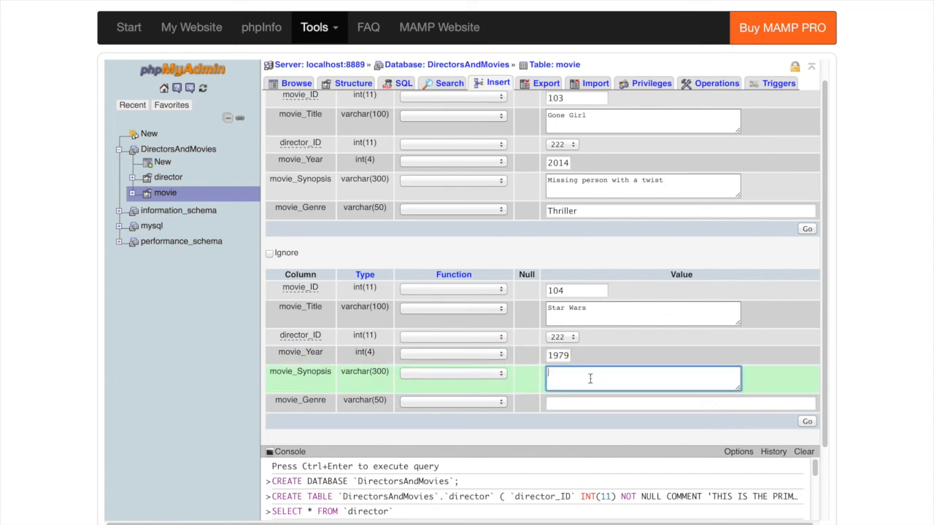
{"action": "type", "text": "Galaxy War"}
{"action": "scroll", "coordinate": [573, 397], "scroll_direction": "down", "scroll_amount": 1}
{"action": "left_click", "coordinate": [580, 374]}
{"action": "type", "text": "Sci Fi"}
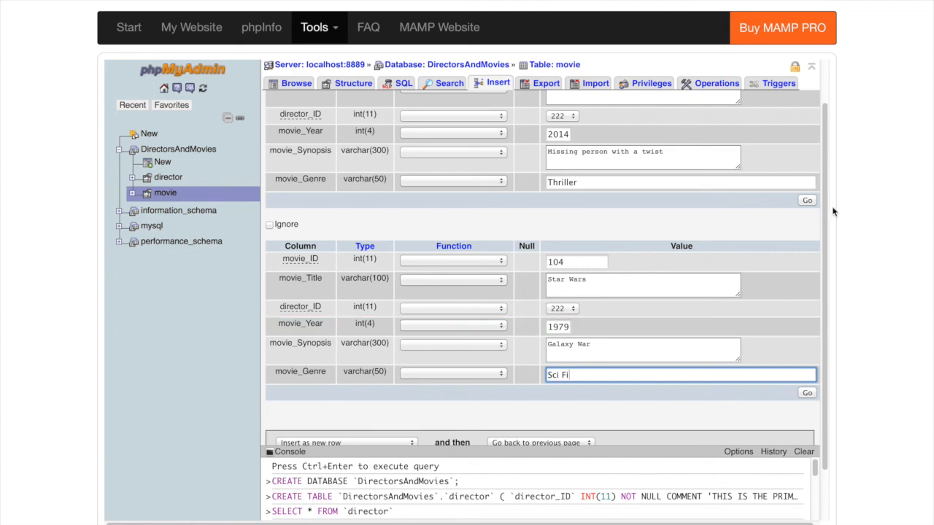
{"action": "left_click", "coordinate": [807, 395]}
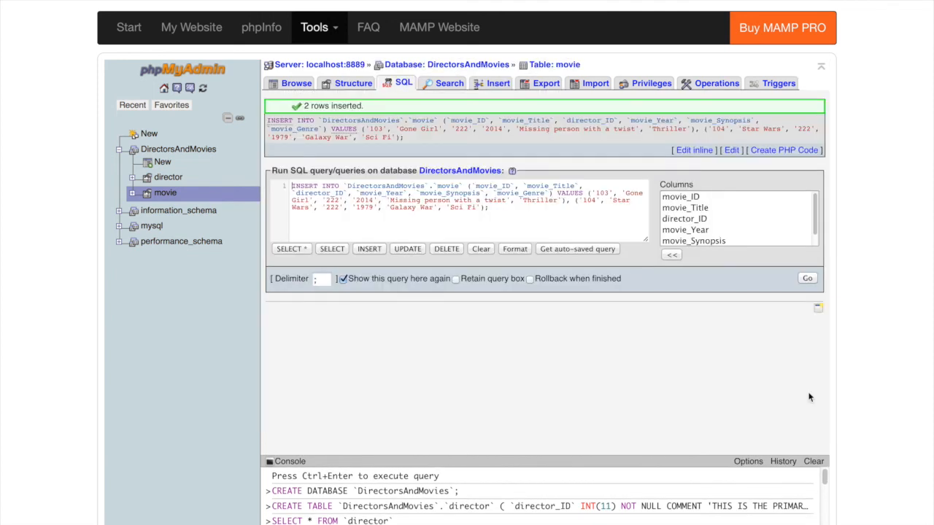
Step: Browse the movie table's rows and review the structures of the movie and director tables
{"action": "left_click", "coordinate": [292, 85]}
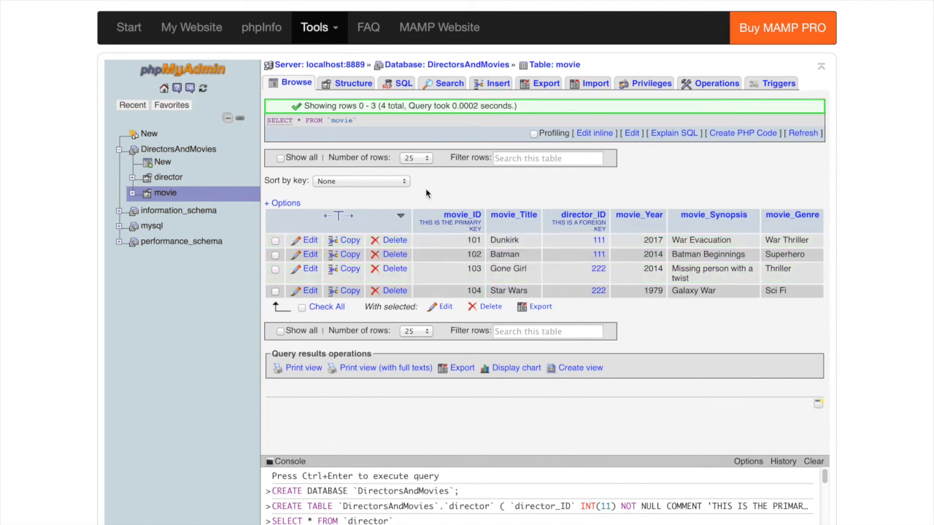
{"action": "left_click", "coordinate": [357, 83]}
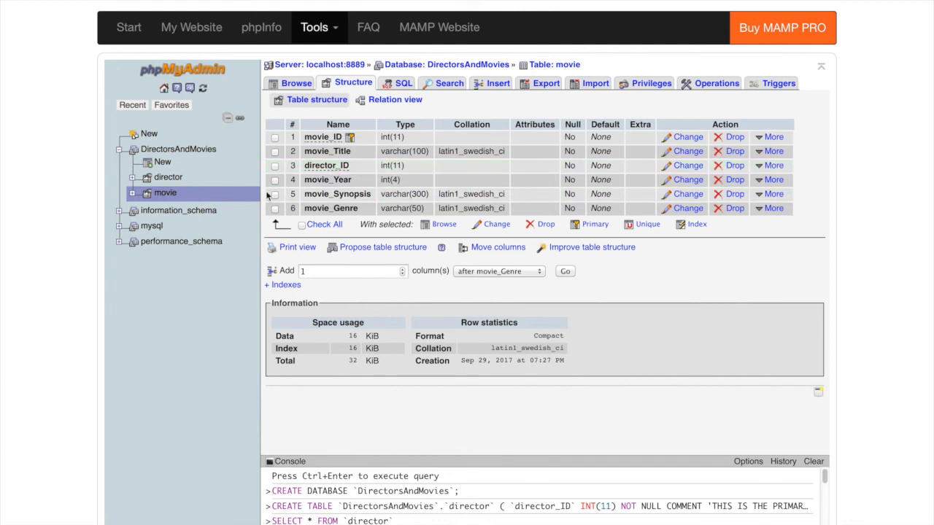
{"action": "left_click", "coordinate": [168, 178]}
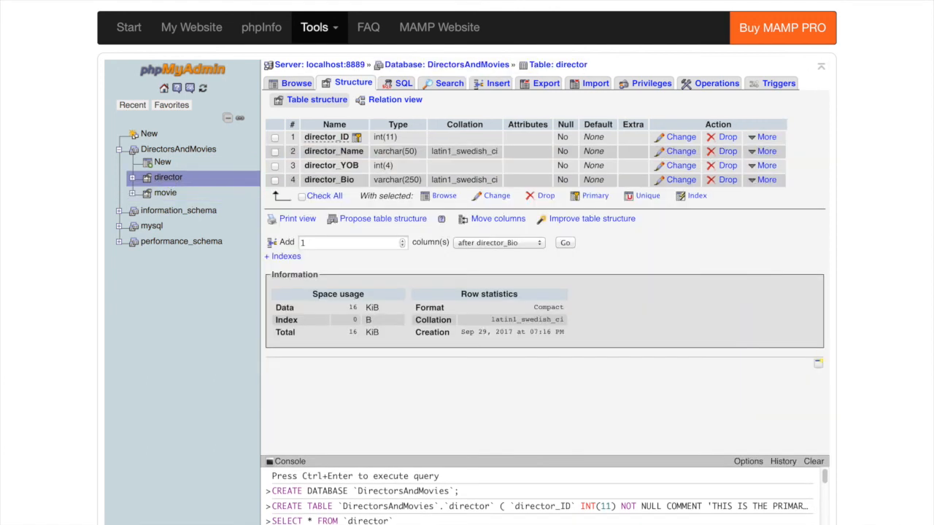
Step: Leave the browser's full-screen view and bring up the exercise drawing of the related director and movie tables
{"action": "mouse_move", "coordinate": [933, 1]}
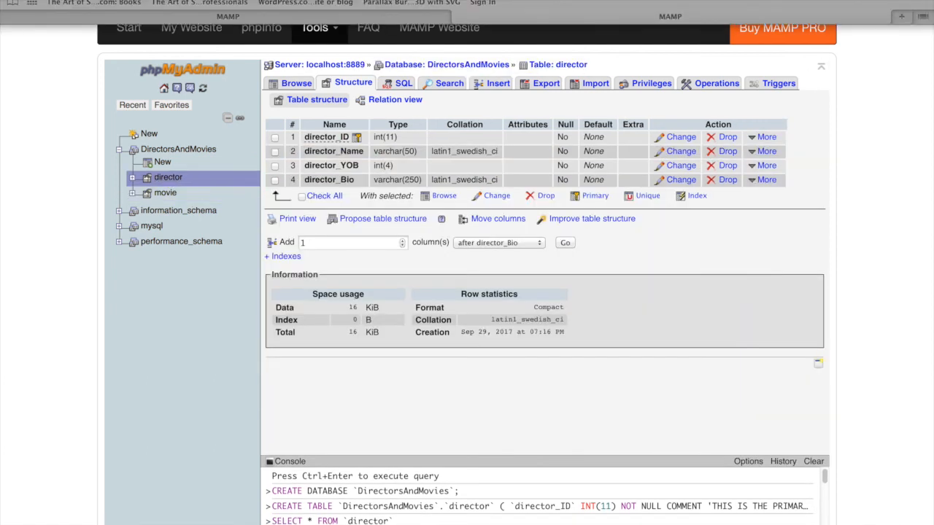
{"action": "left_click", "coordinate": [927, 1]}
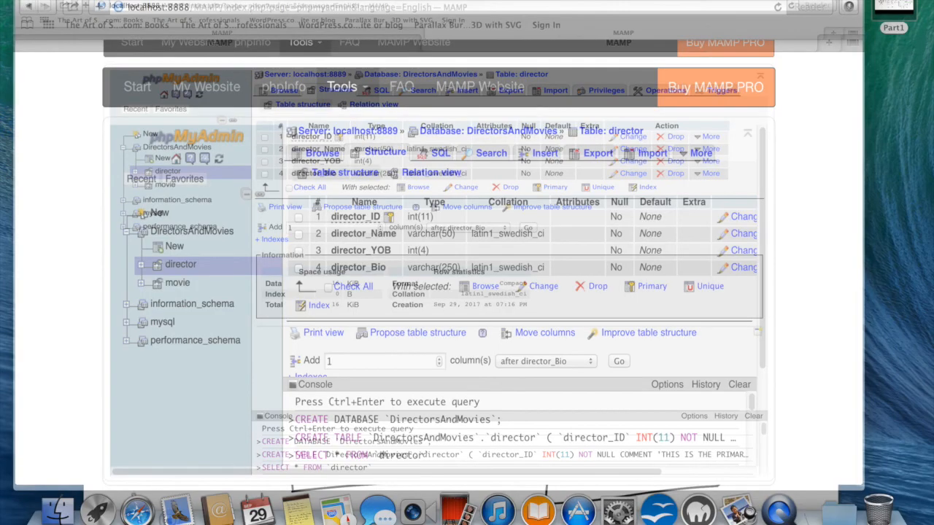
{"action": "left_click", "coordinate": [824, 89]}
{"action": "left_click_drag", "start_coordinate": [816, 41], "coordinate": [837, 0]}
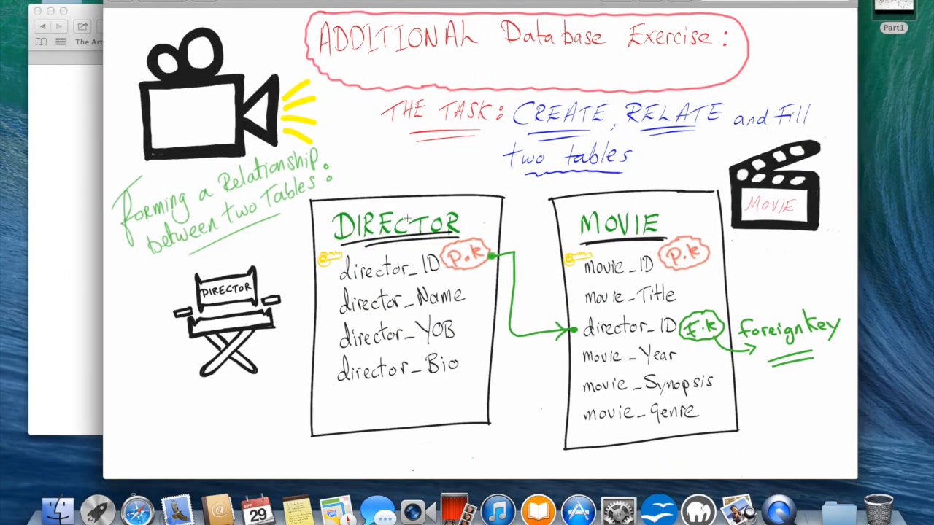
Step: Select the director table's area in the exercise drawing, and switch back to phpMyAdmin in the browser's full-screen view
{"action": "left_click_drag", "start_coordinate": [297, 184], "coordinate": [517, 443]}
{"action": "left_click", "coordinate": [79, 133]}
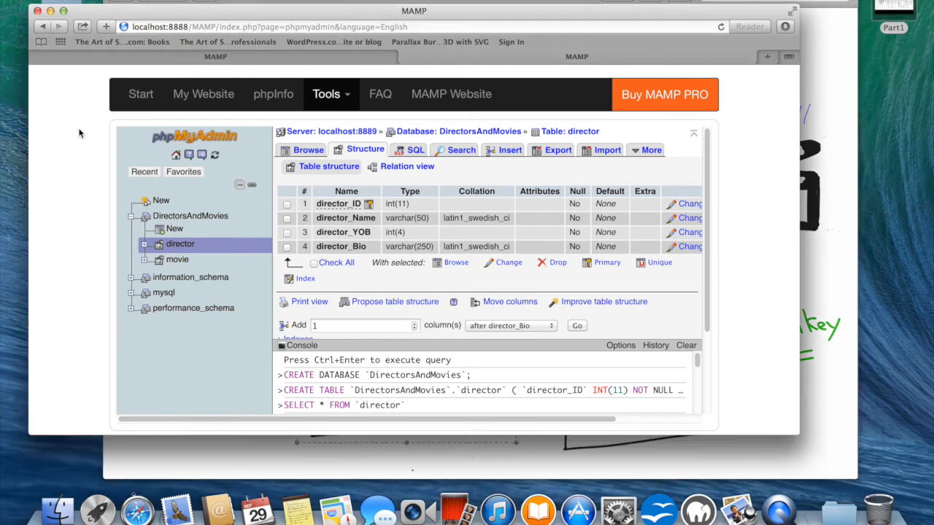
{"action": "left_click", "coordinate": [794, 12]}
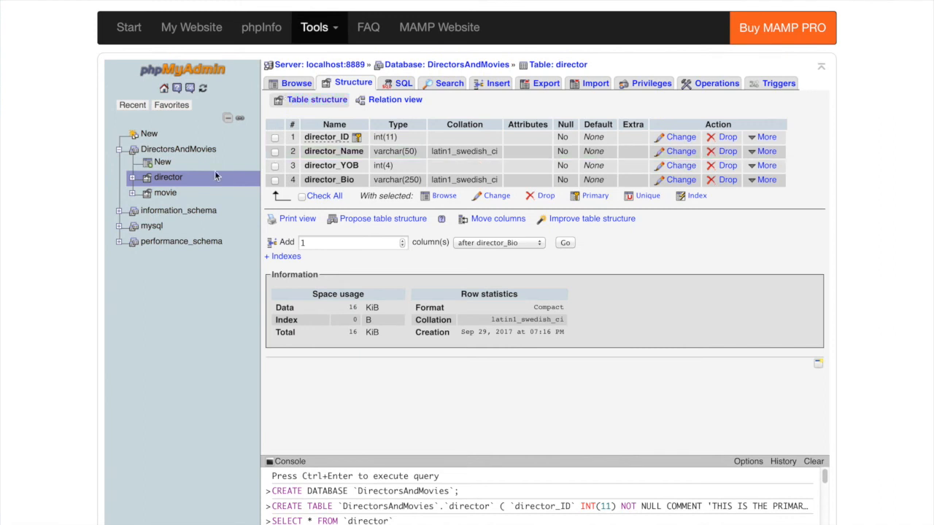
Step: Review the director table's rows, and examine the movie table's structure and rows
{"action": "left_click", "coordinate": [174, 179]}
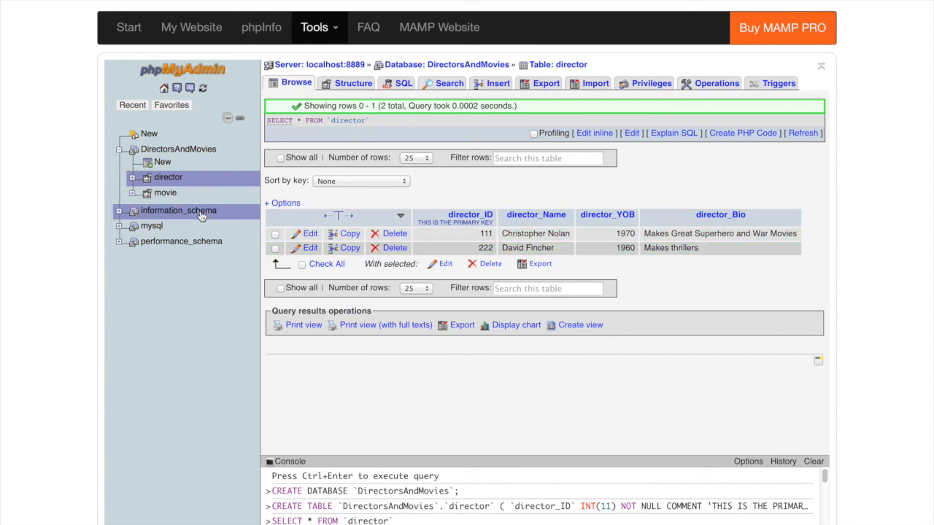
{"action": "left_click", "coordinate": [167, 193]}
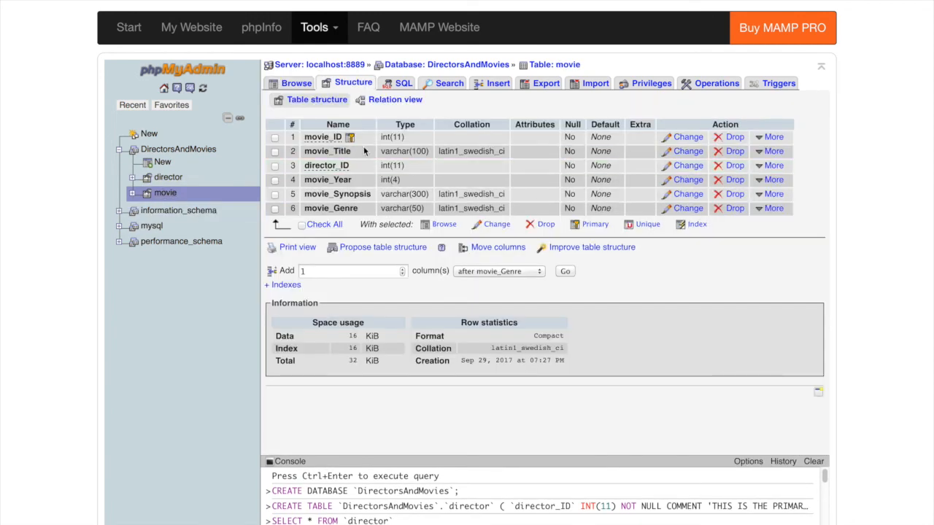
{"action": "left_click", "coordinate": [296, 83]}
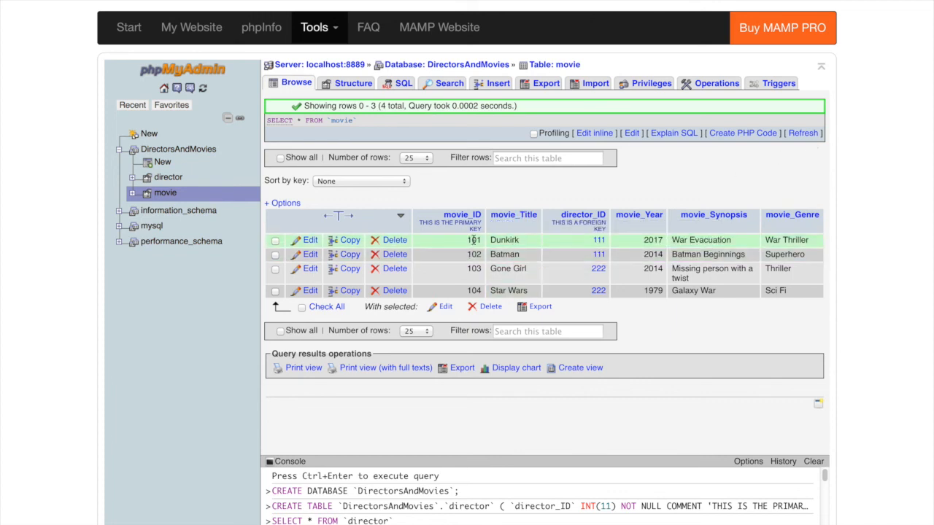
Step: Follow the director_ID foreign key of Dunkirk to its director record, and return to the movie table's structure and rows
{"action": "left_click", "coordinate": [599, 241]}
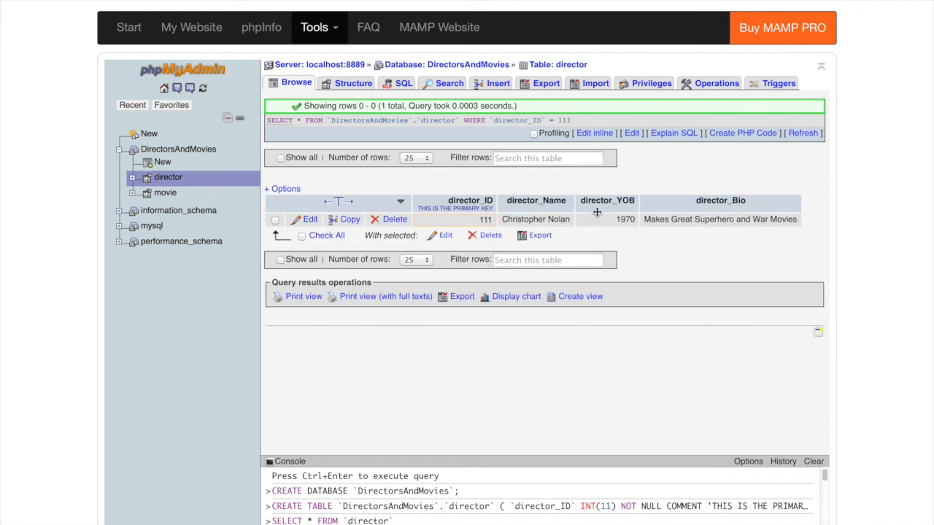
{"action": "left_click", "coordinate": [165, 194]}
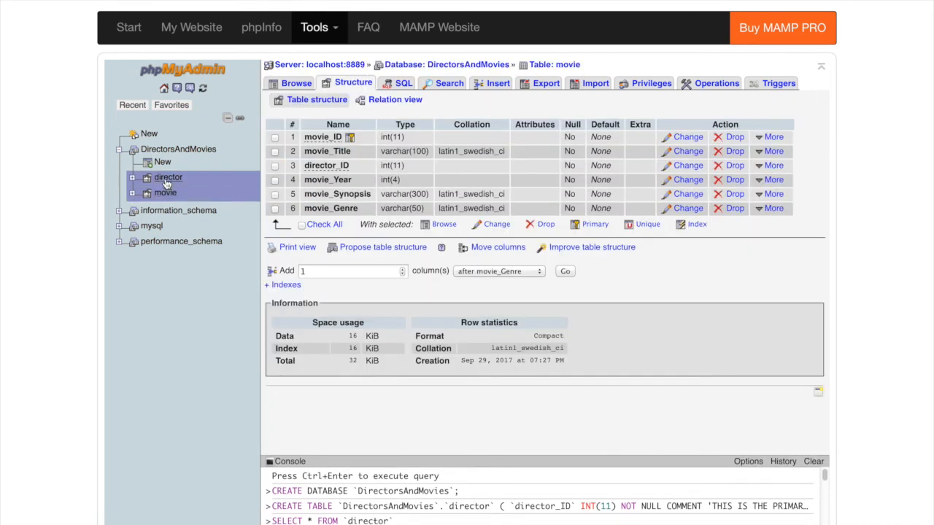
{"action": "left_click", "coordinate": [296, 83]}
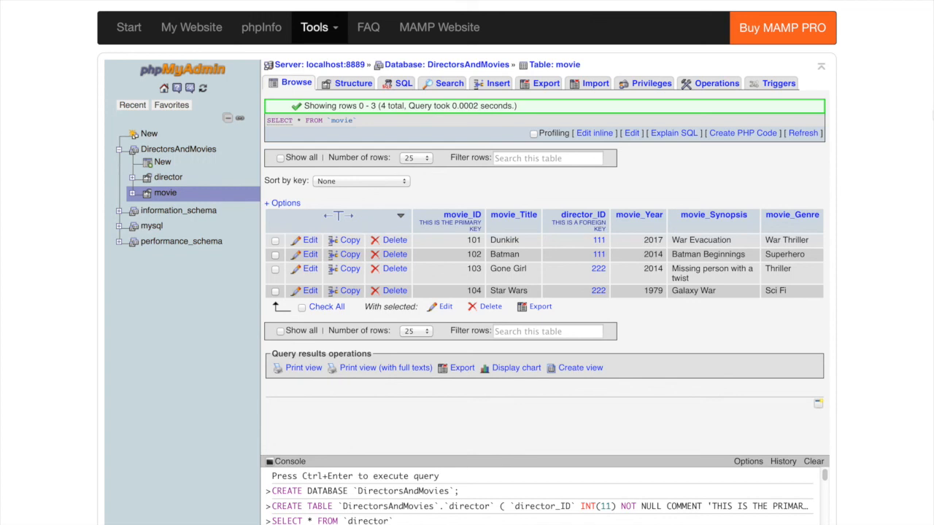
Step: Exit the full-screen browser and return to the drawing of the two related tables
{"action": "mouse_move", "coordinate": [898, 0]}
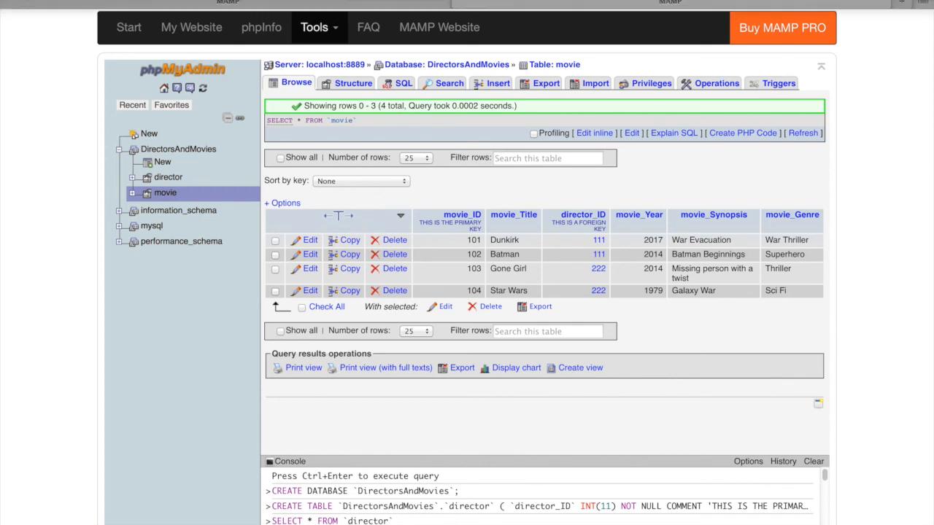
{"action": "mouse_move", "coordinate": [467, 0]}
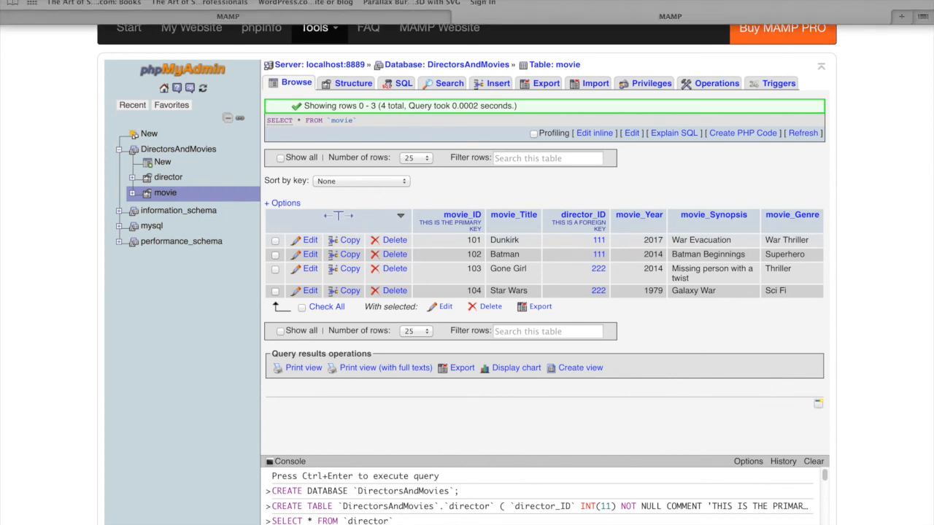
{"action": "left_click", "coordinate": [925, 6]}
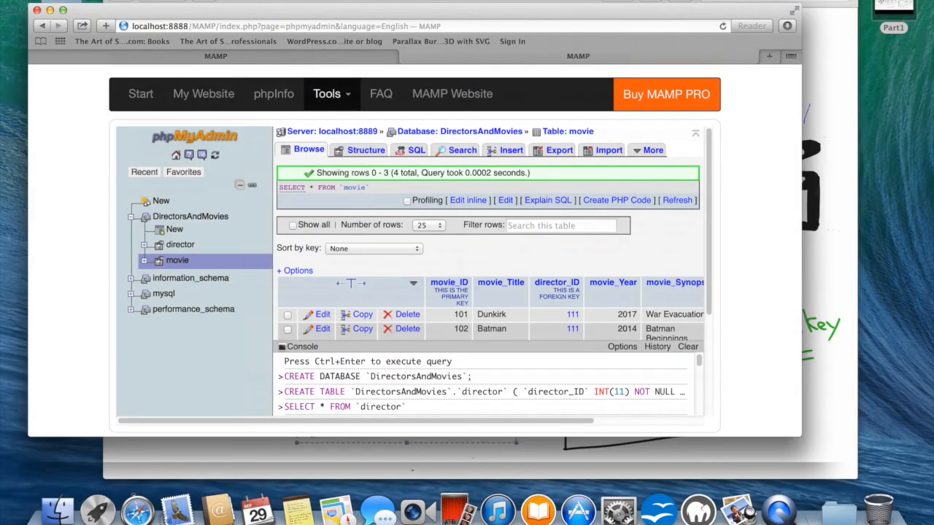
{"action": "left_click", "coordinate": [852, 22]}
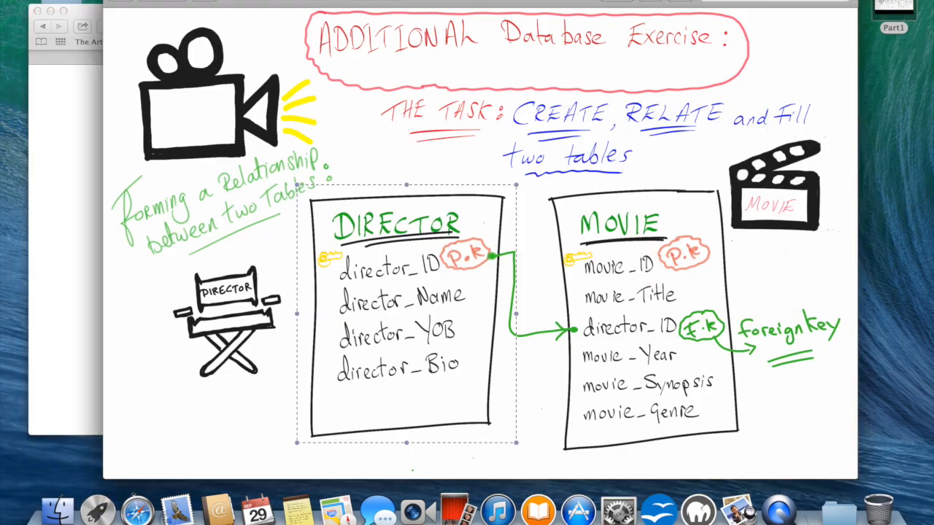